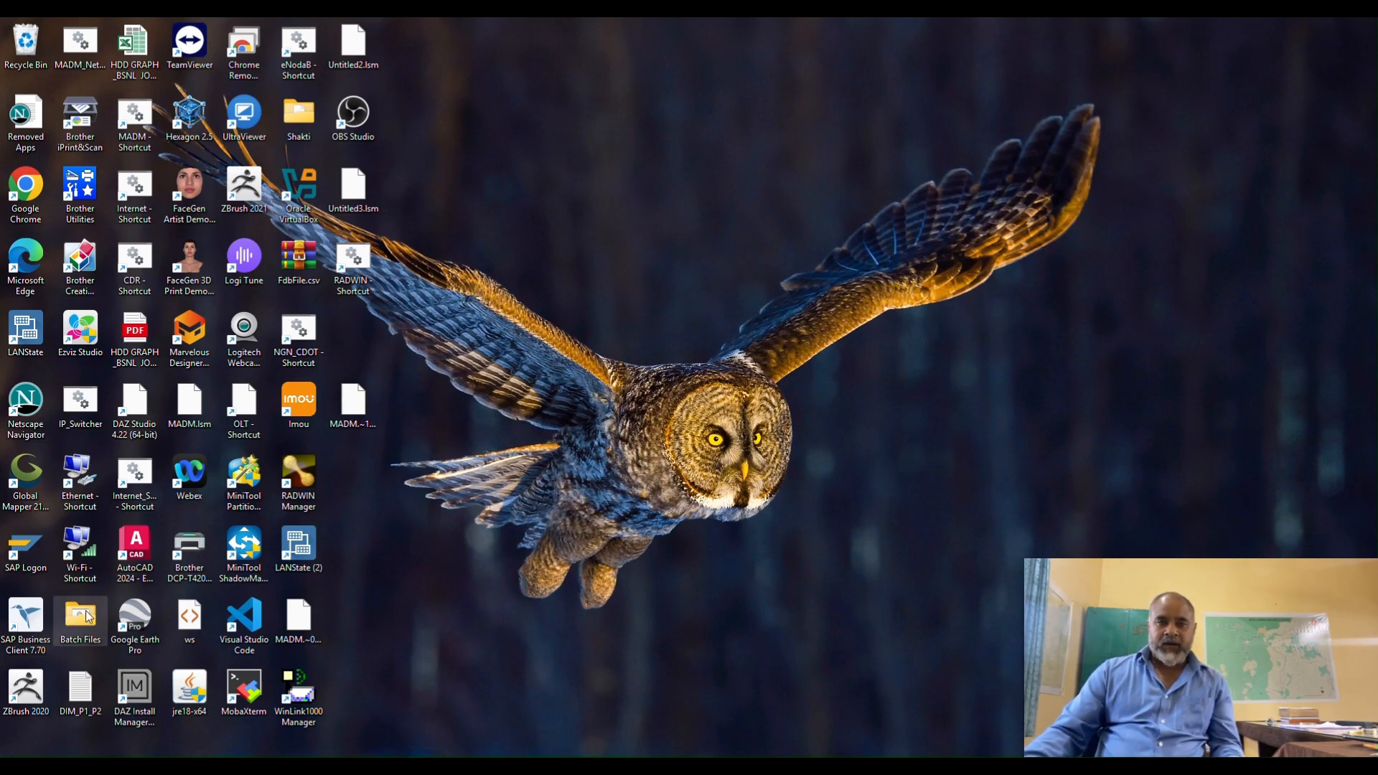
# Open the Setup folder inside CFA > RAD > Radwin Manager 60 in File Explorer.
pyautogui.doubleClick(88, 617)
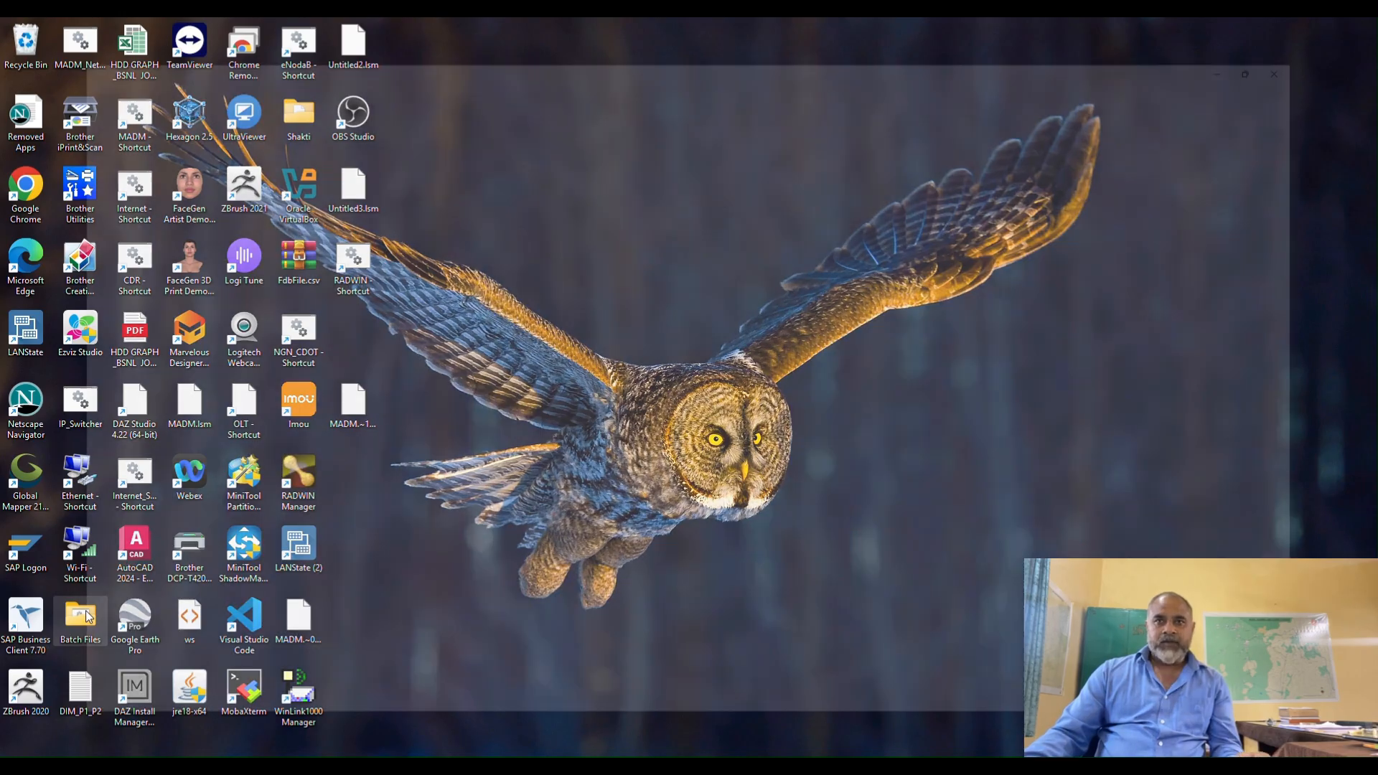
pyautogui.click(45, 354)
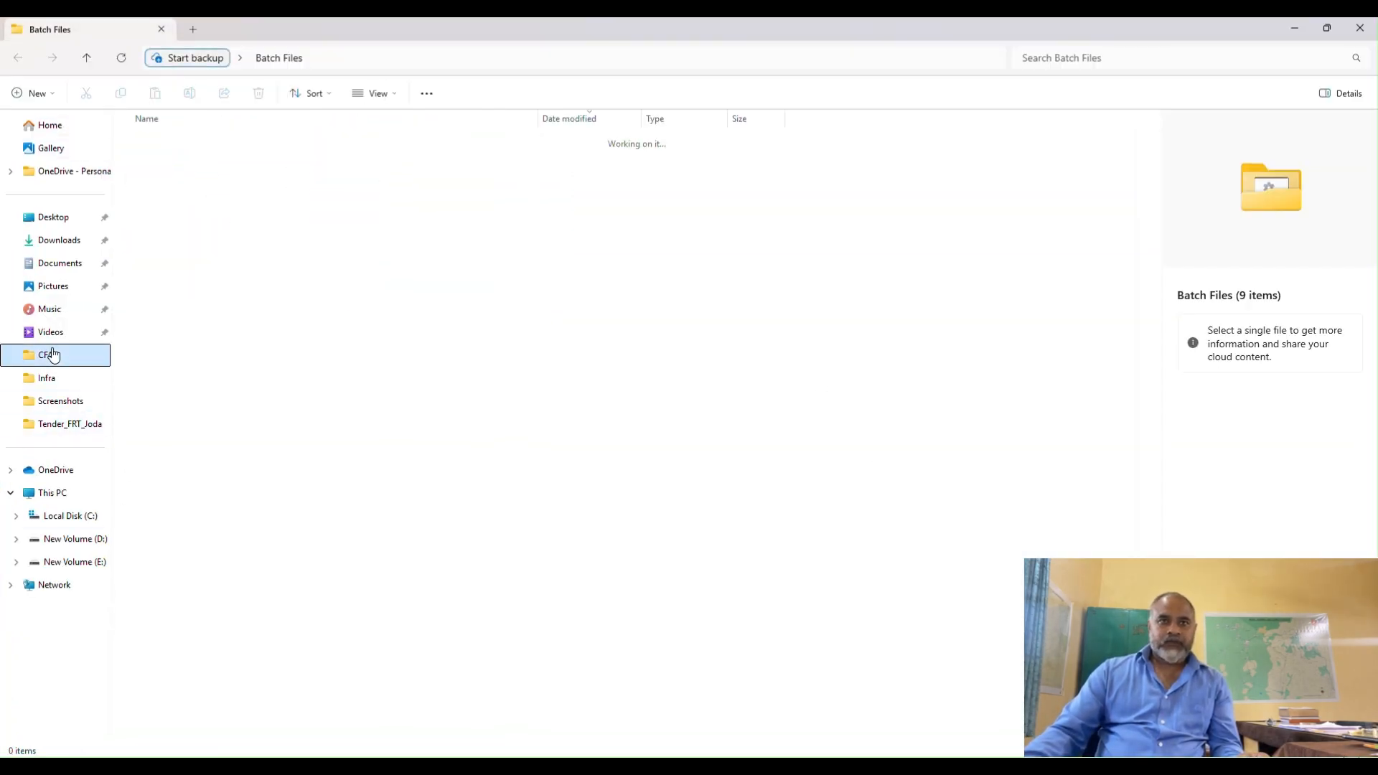
pyautogui.scroll(-10, 555, 376)
pyautogui.scroll(-15, 553, 373)
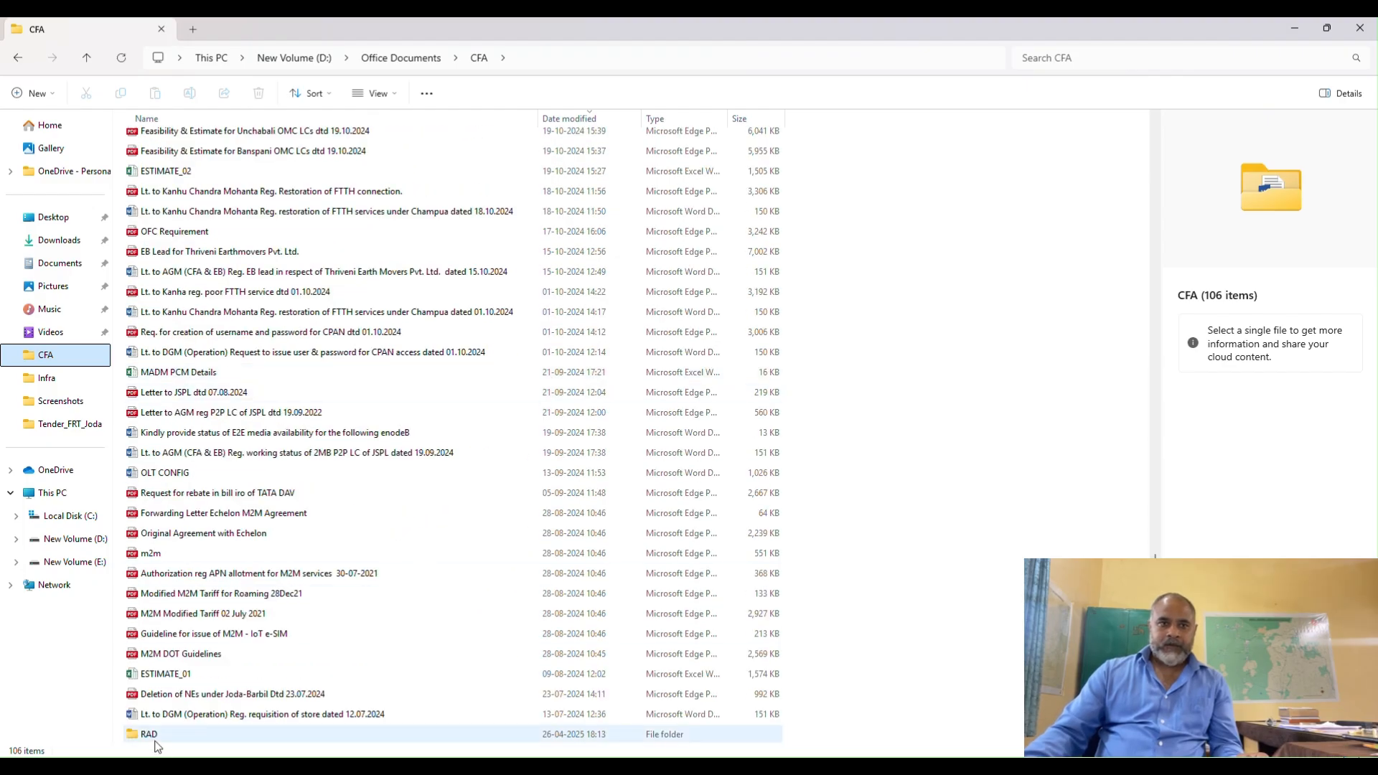
pyautogui.doubleClick(155, 739)
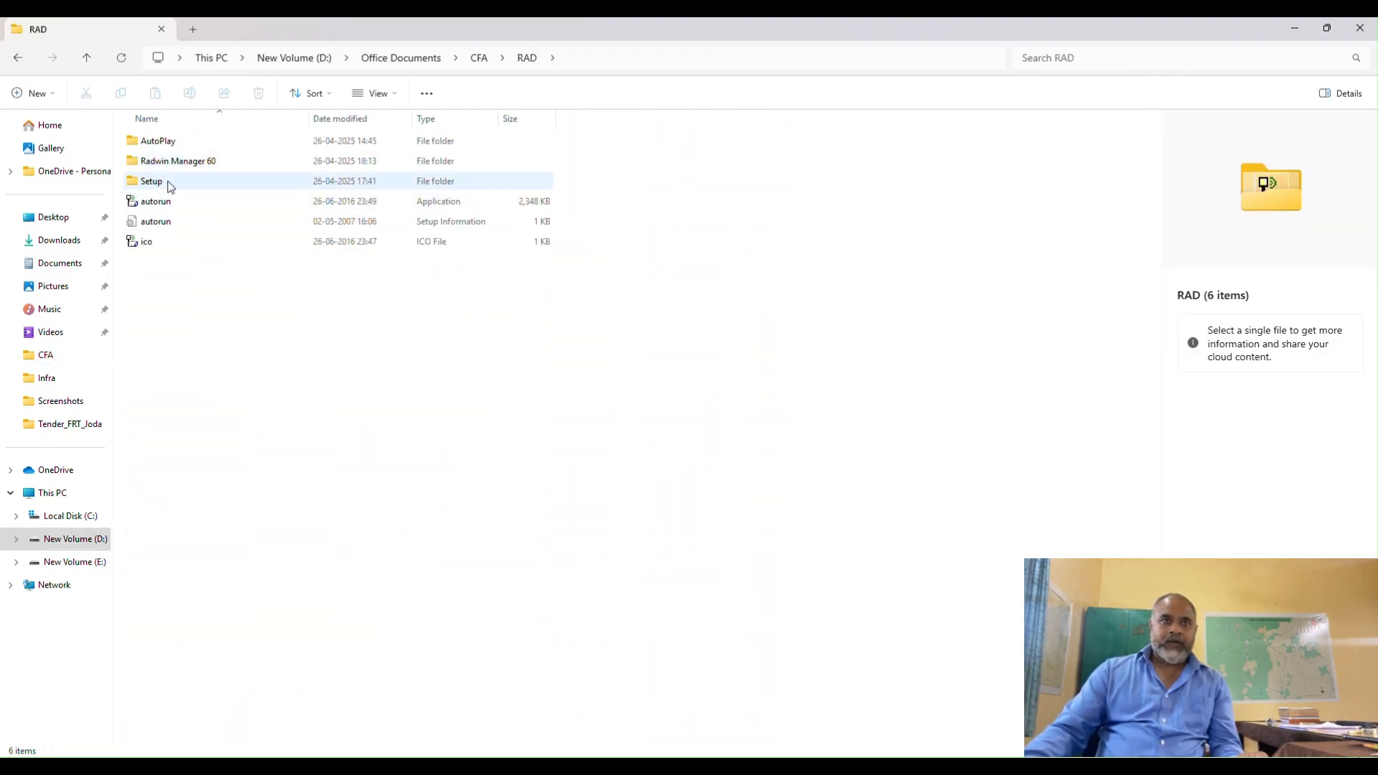
pyautogui.doubleClick(174, 162)
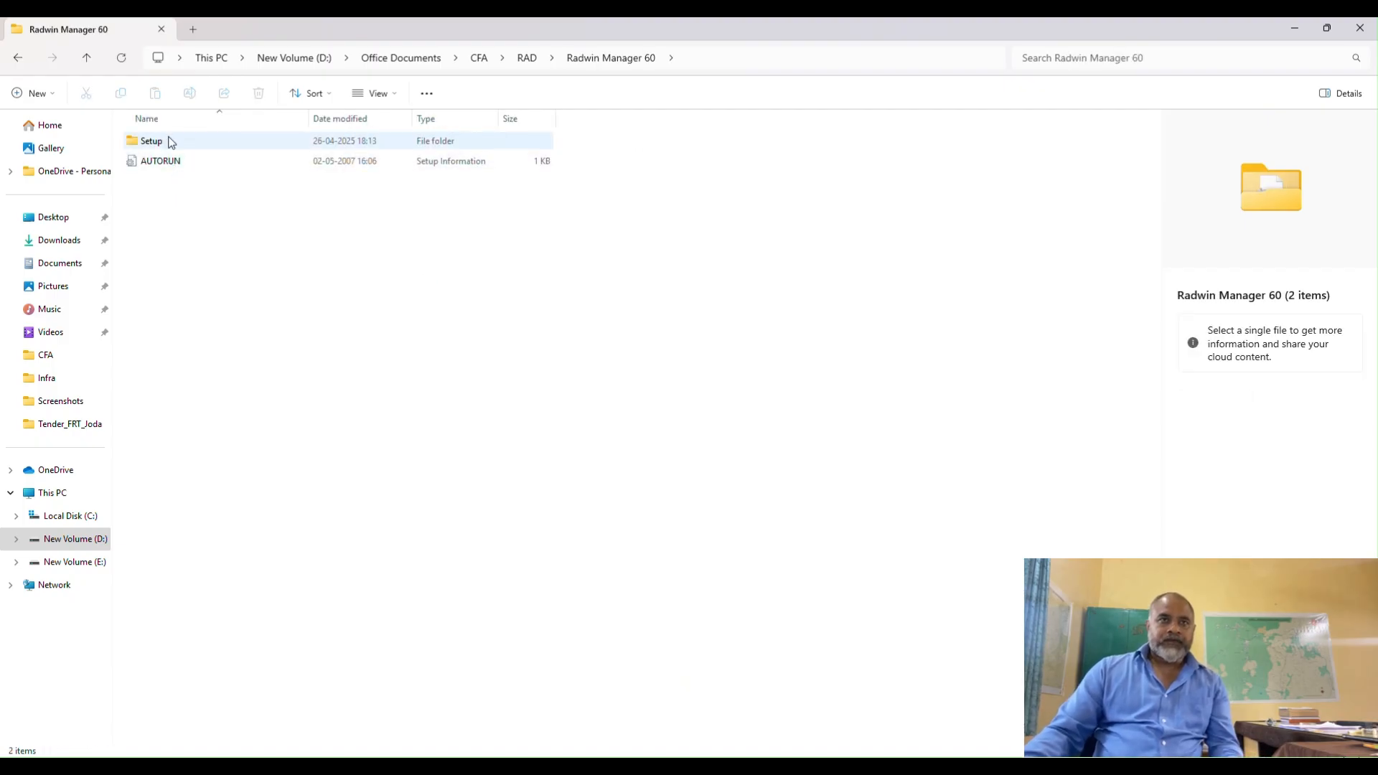
pyautogui.doubleClick(171, 142)
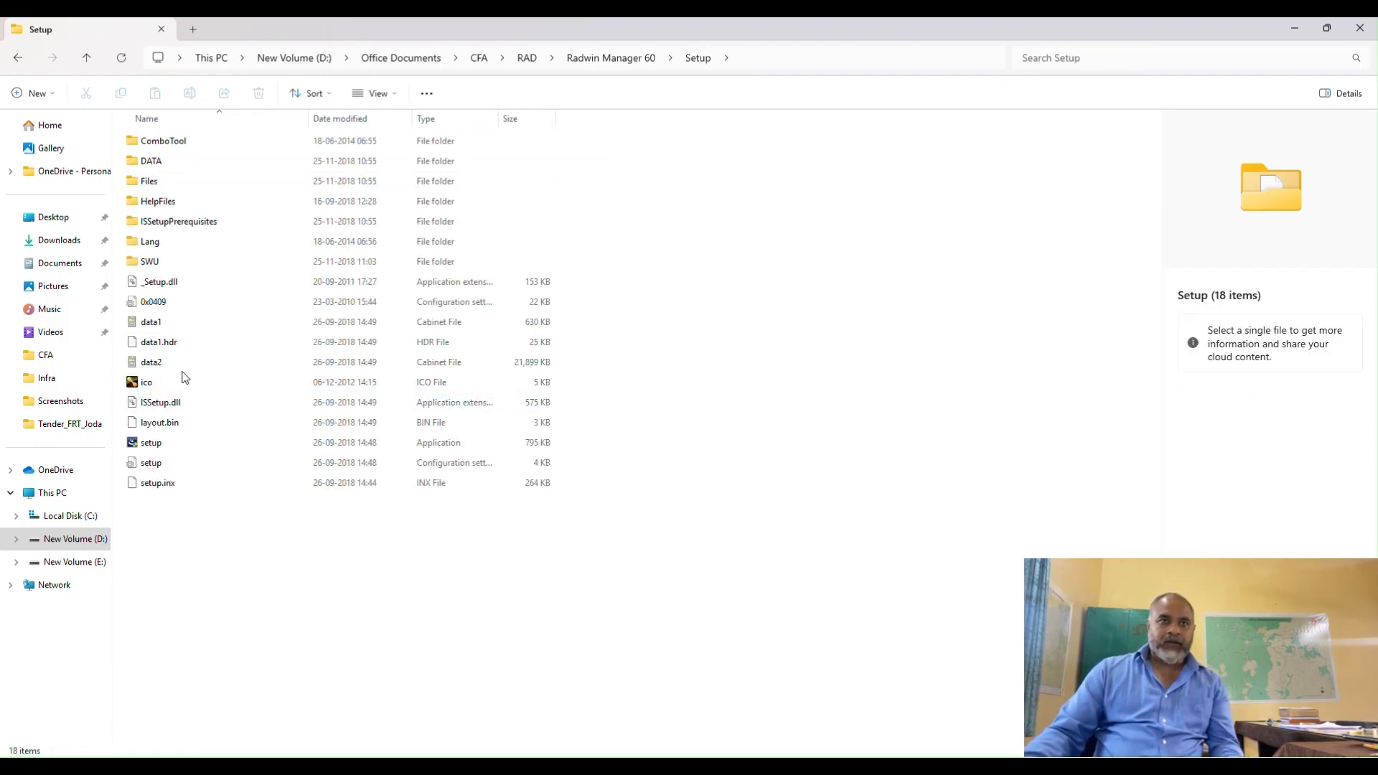
# Run the setup application to repair the RADWIN Manager installation, finishing with Launch Application enabled and English as its language.
pyautogui.doubleClick(156, 445)
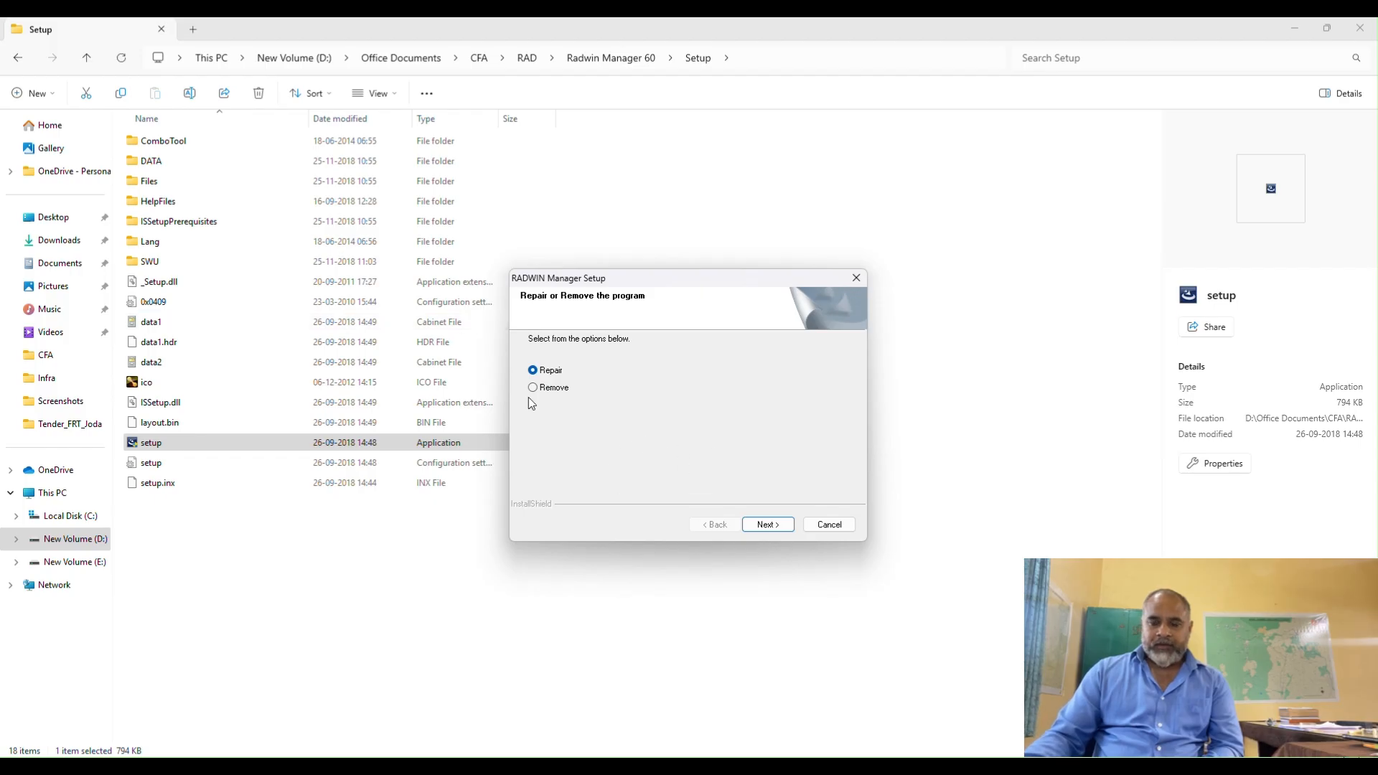
pyautogui.click(765, 525)
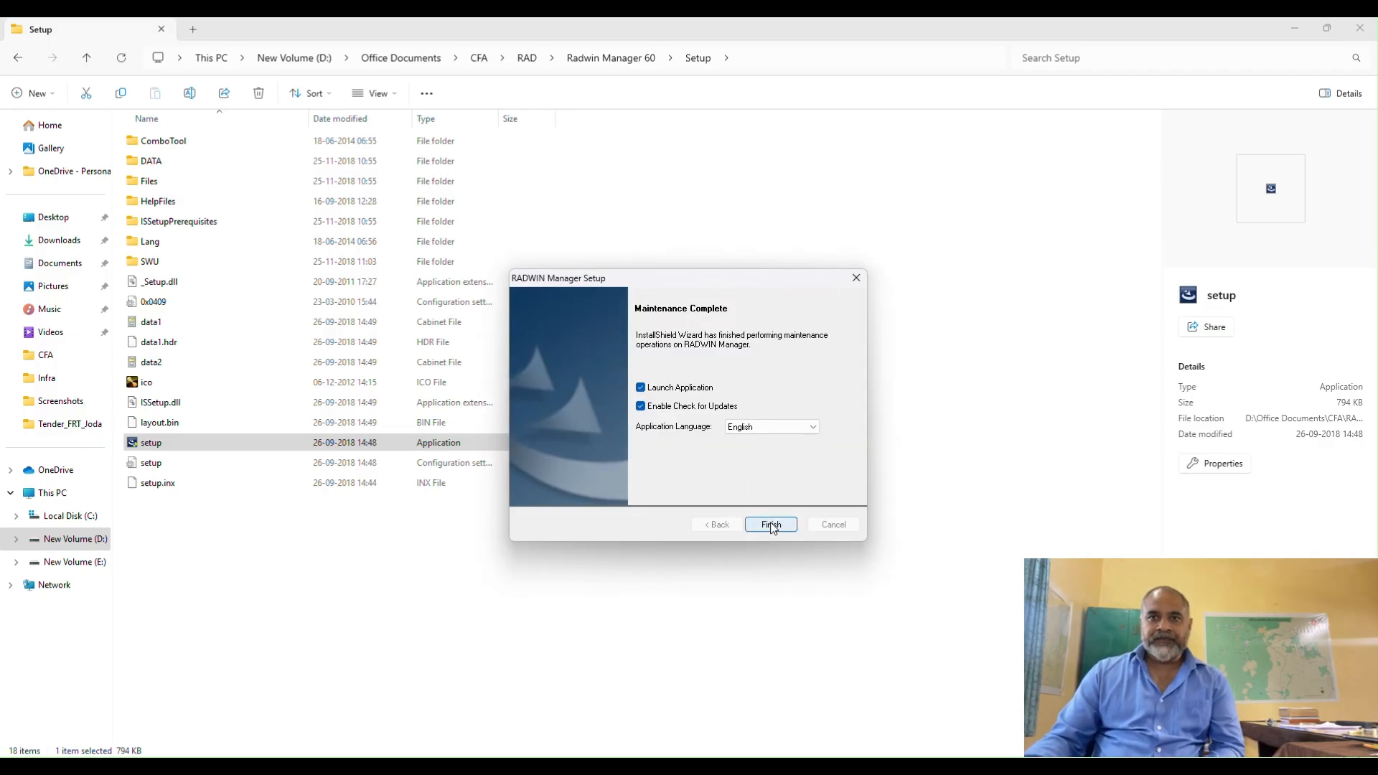
pyautogui.click(787, 524)
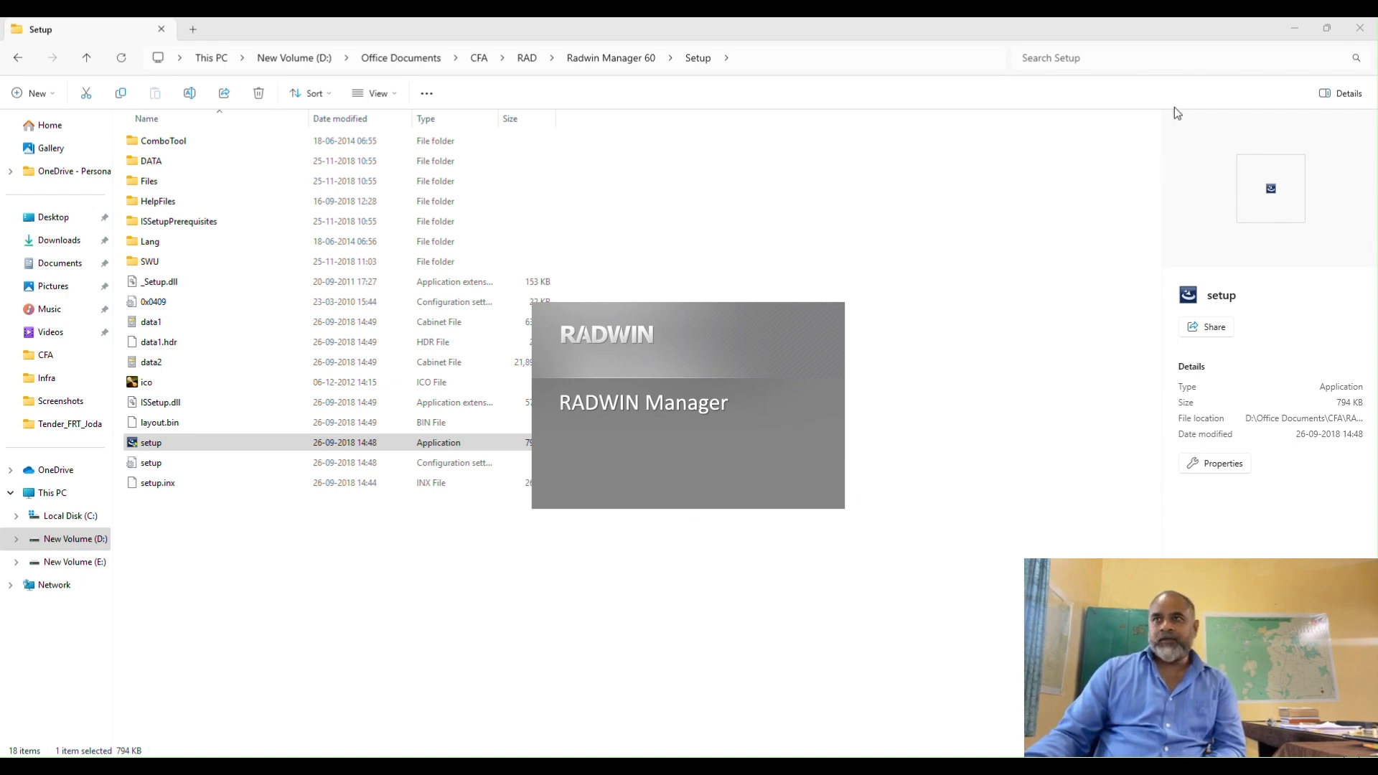
pyautogui.click(1293, 28)
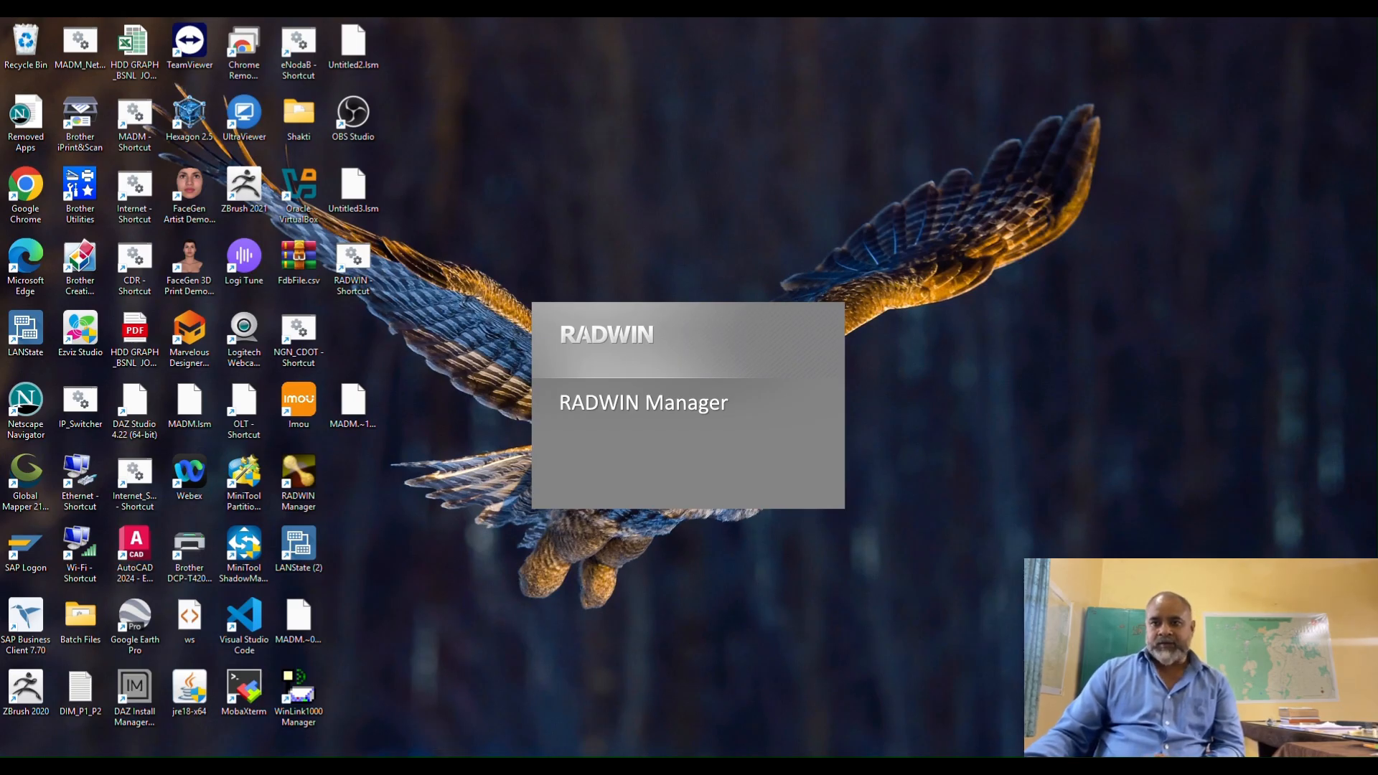
# Open the advanced TCP/IPv4 settings of the Ethernet 2 adapter from Network Connections.
pyautogui.moveTo(848, 772)
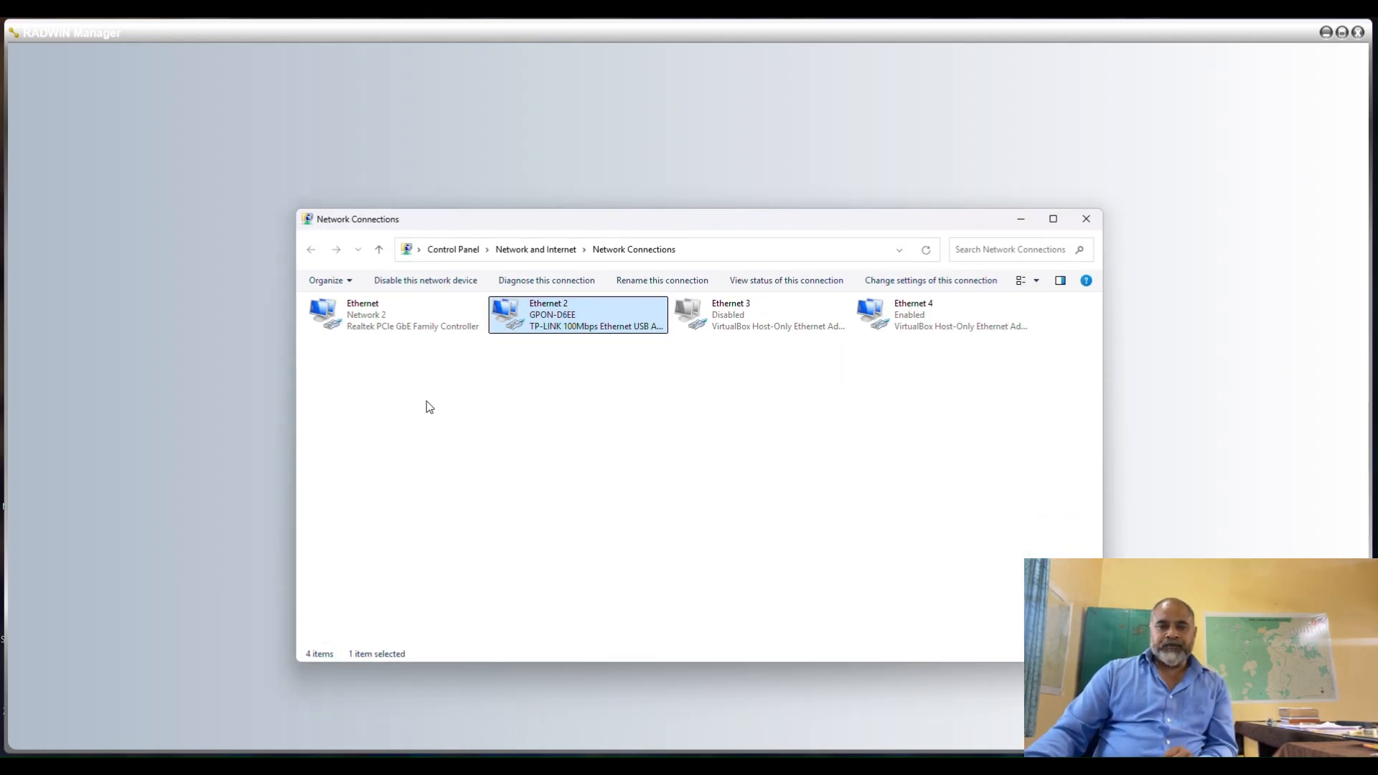
pyautogui.rightClick(587, 327)
pyautogui.click(629, 462)
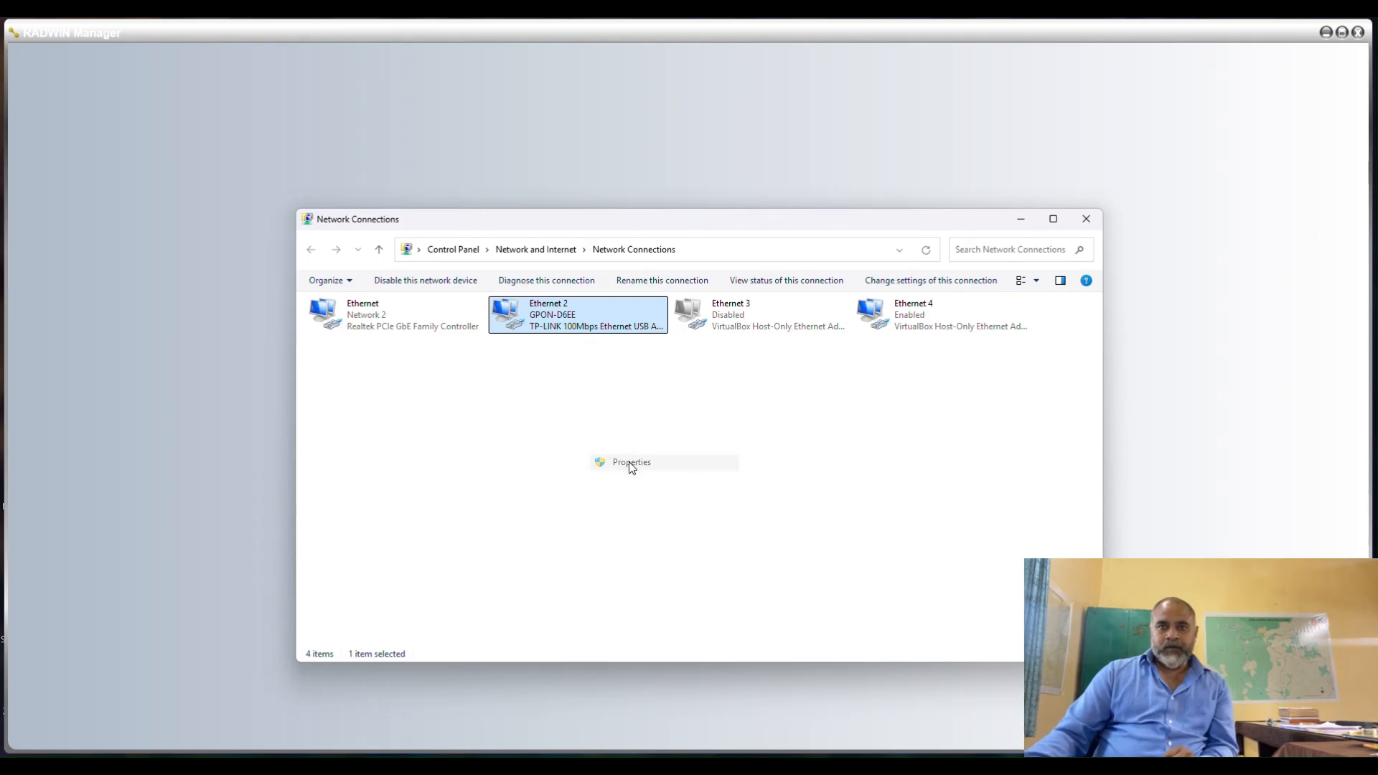
pyautogui.click(463, 458)
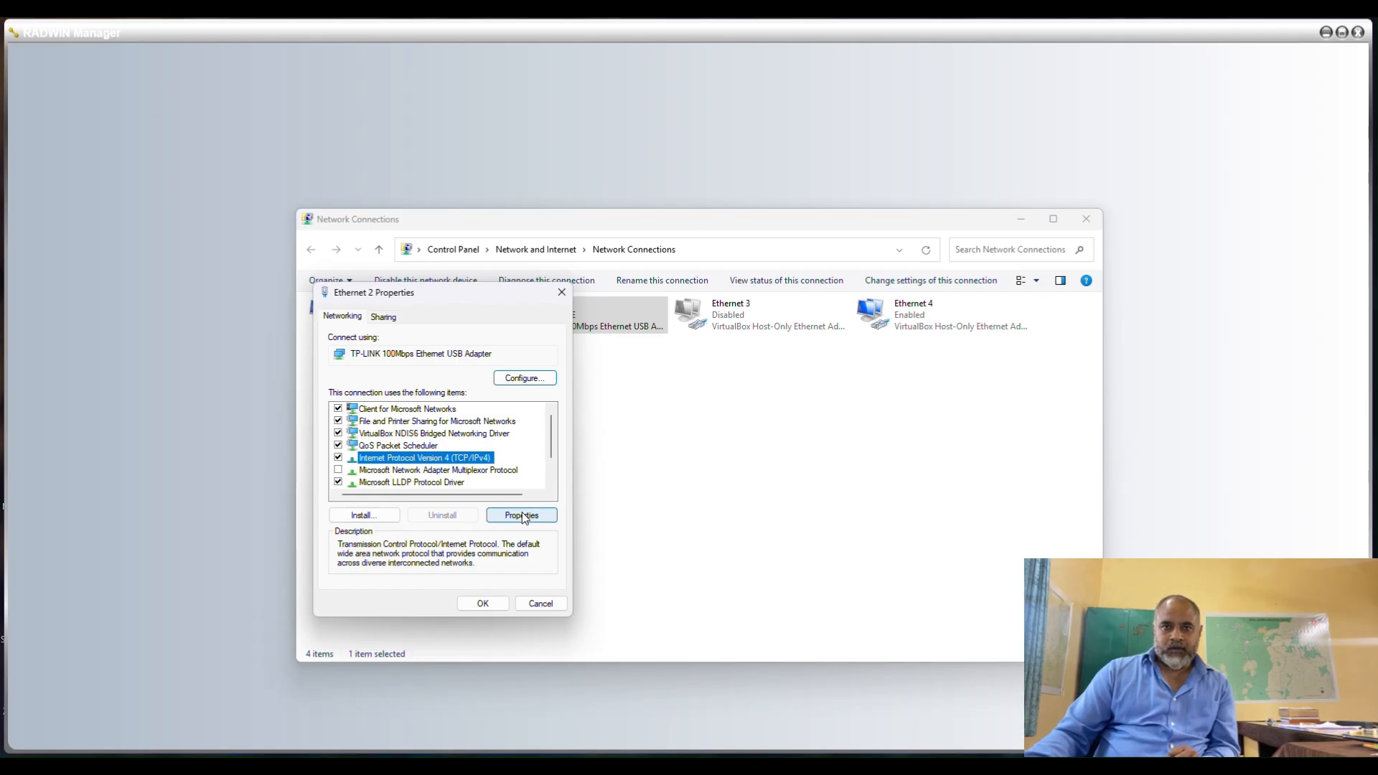
pyautogui.click(522, 515)
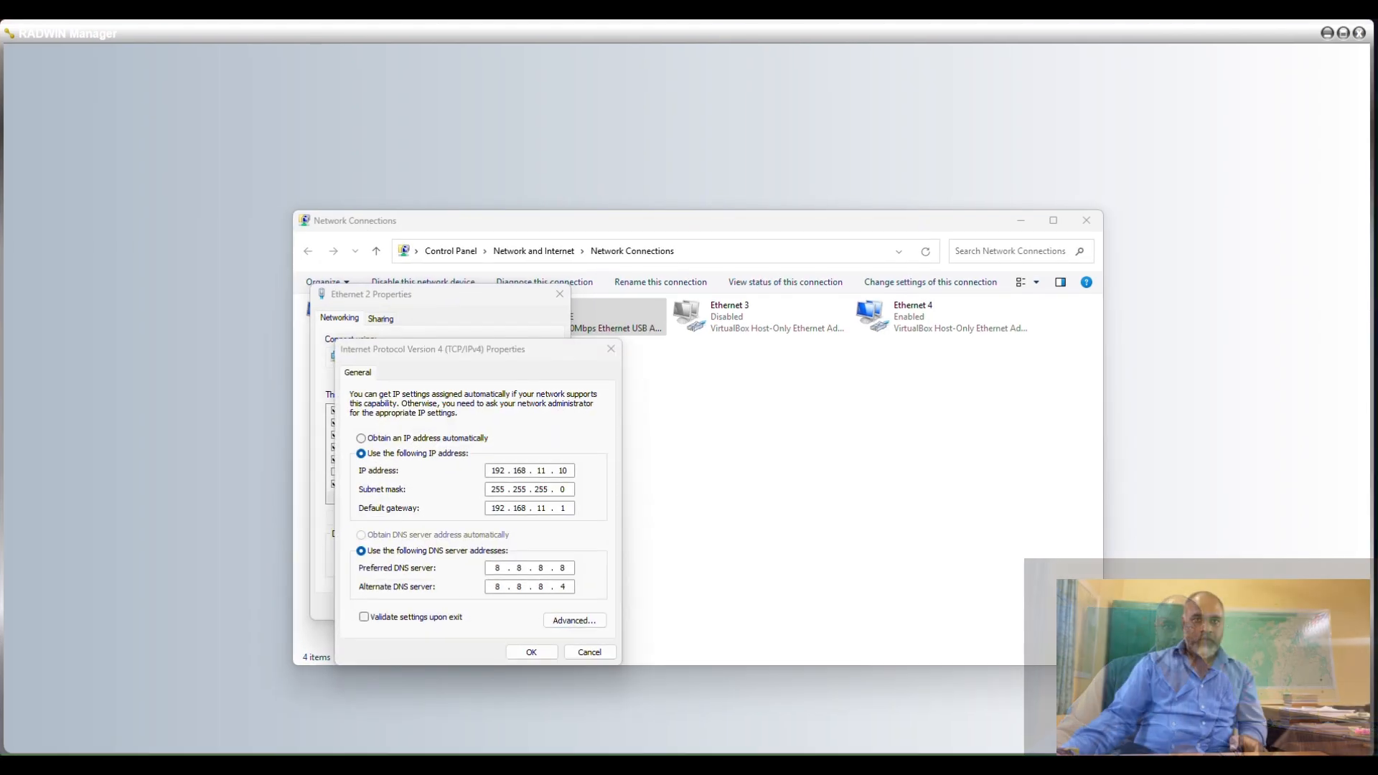
pyautogui.click(596, 625)
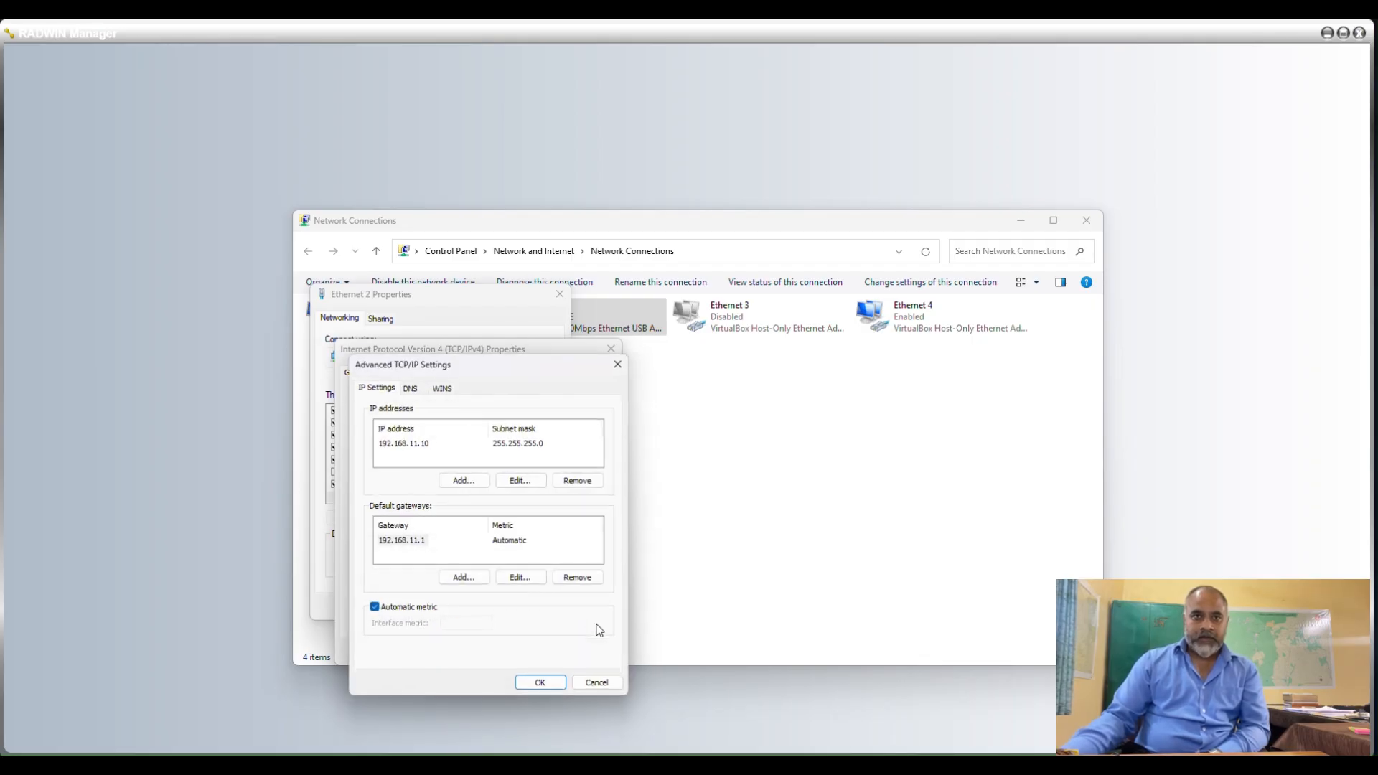
# Add the IP address 10.0.0.10 with subnet mask 255.0.0.0 to the Ethernet 2 adapter.
pyautogui.click(463, 480)
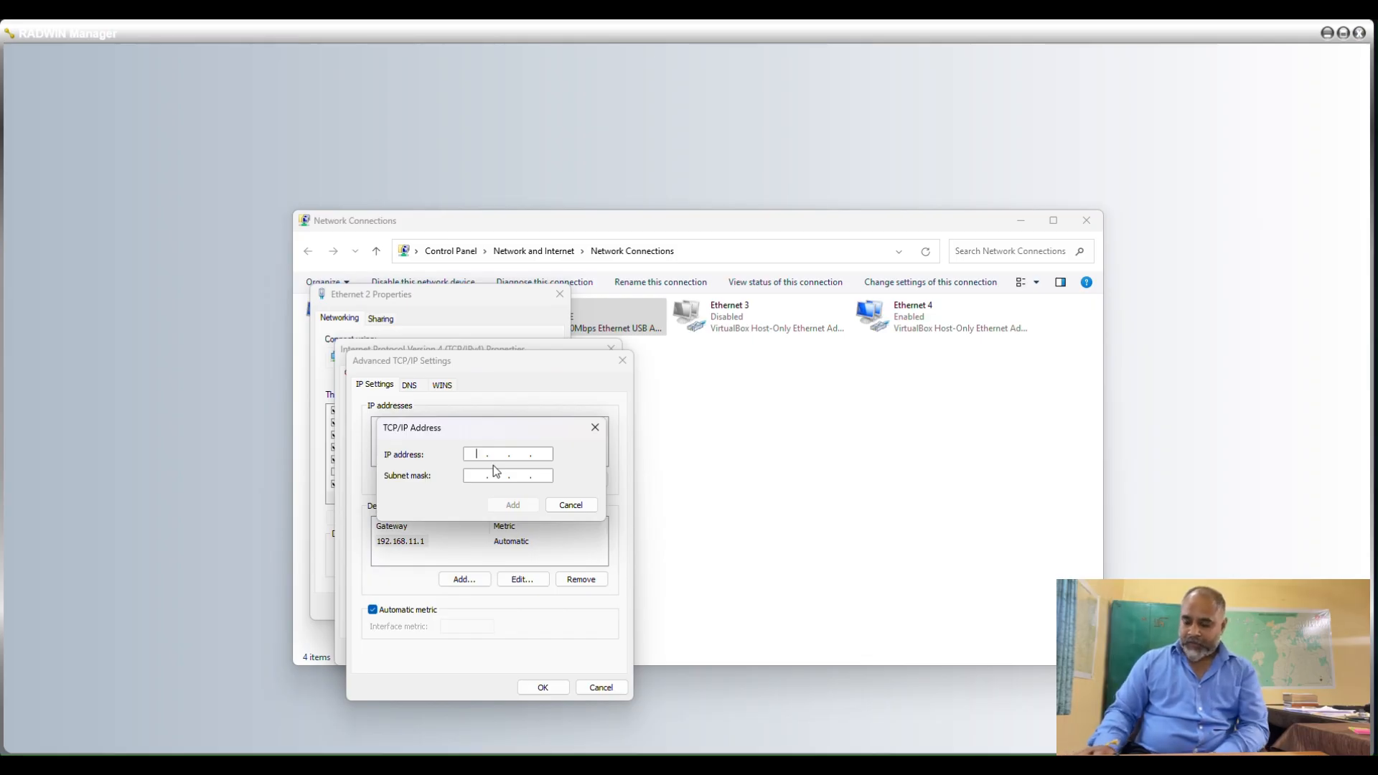
pyautogui.write('1')
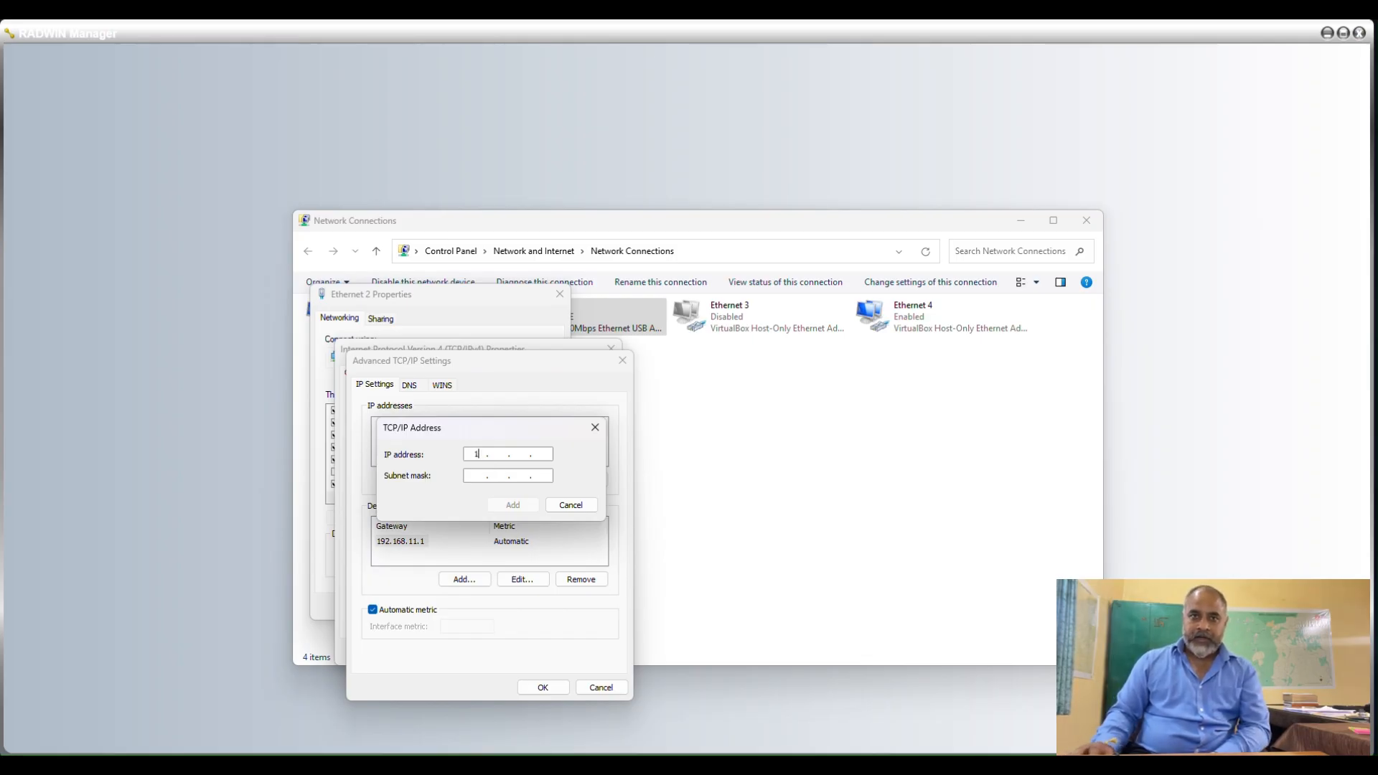
pyautogui.write('0')
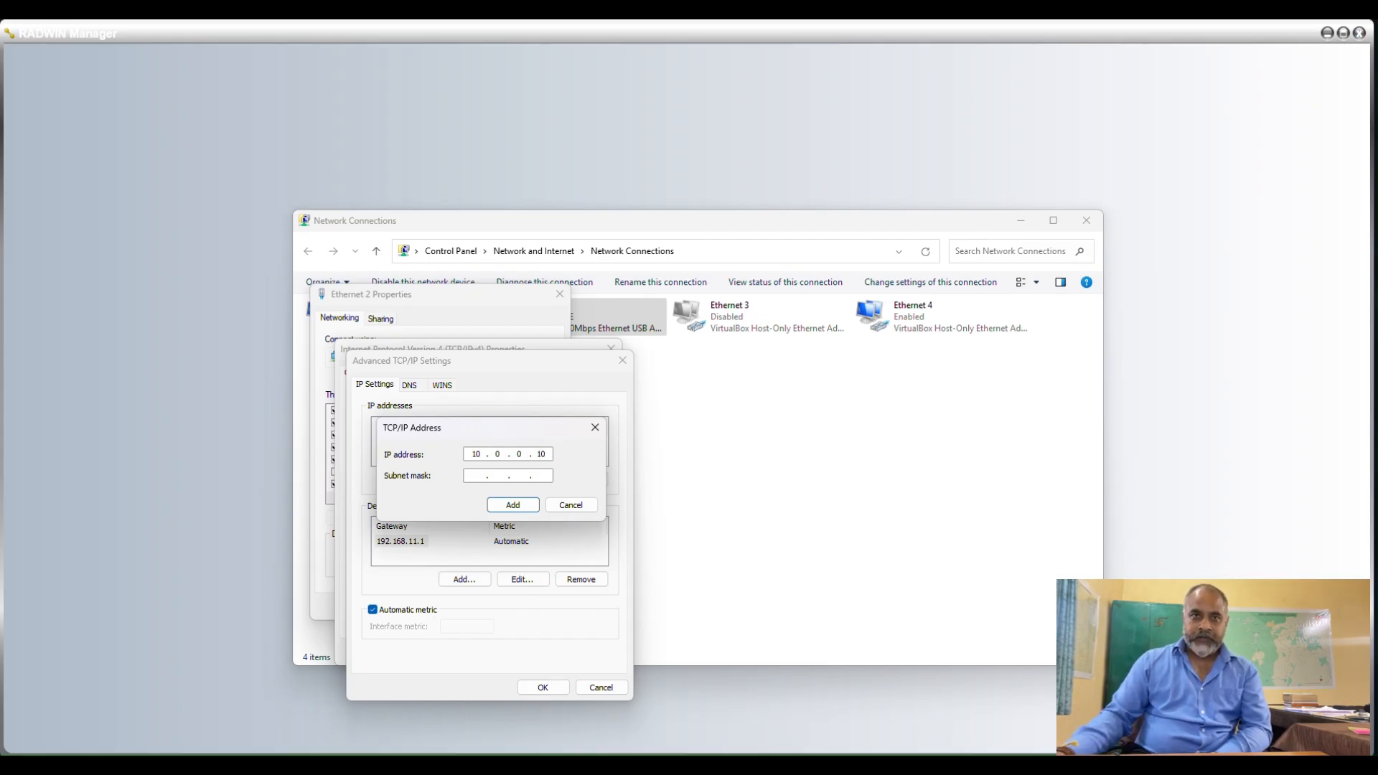
pyautogui.click(478, 475)
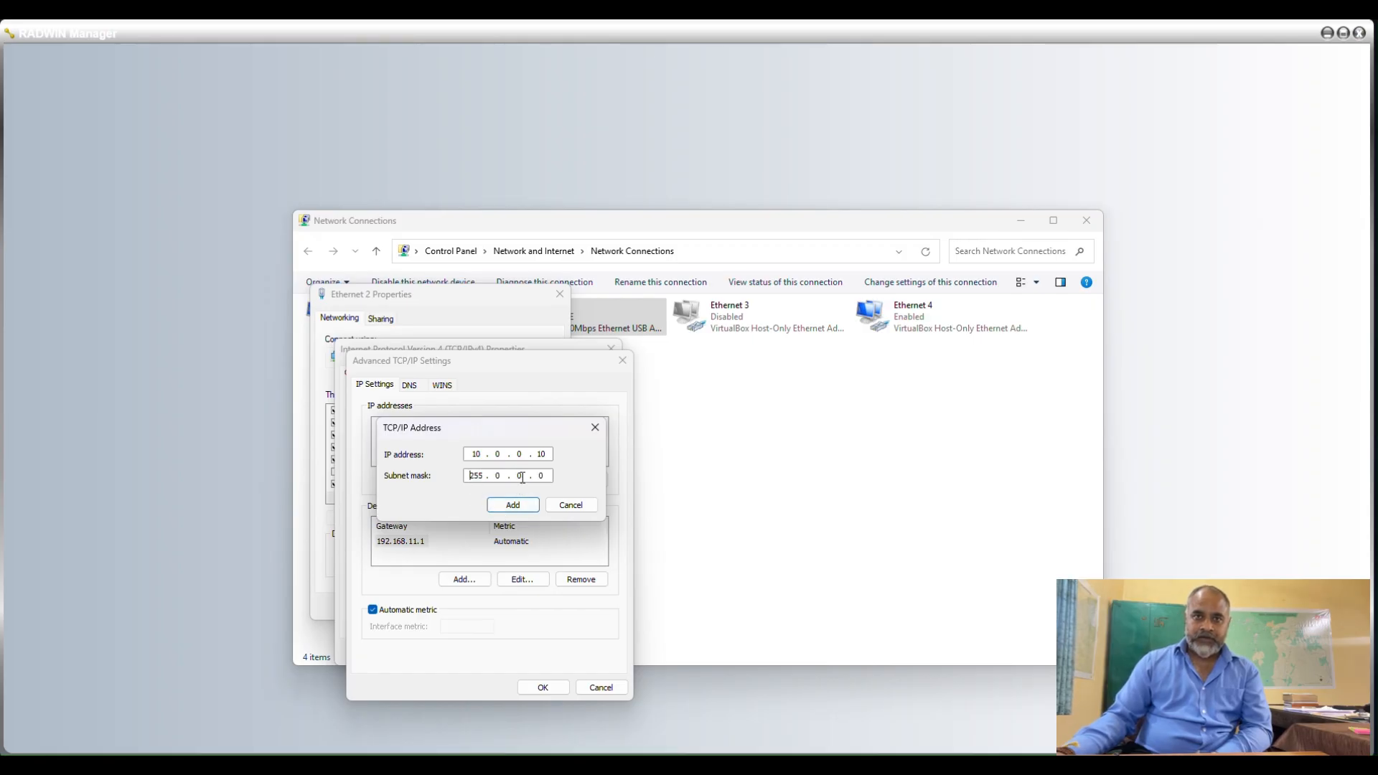
pyautogui.click(514, 506)
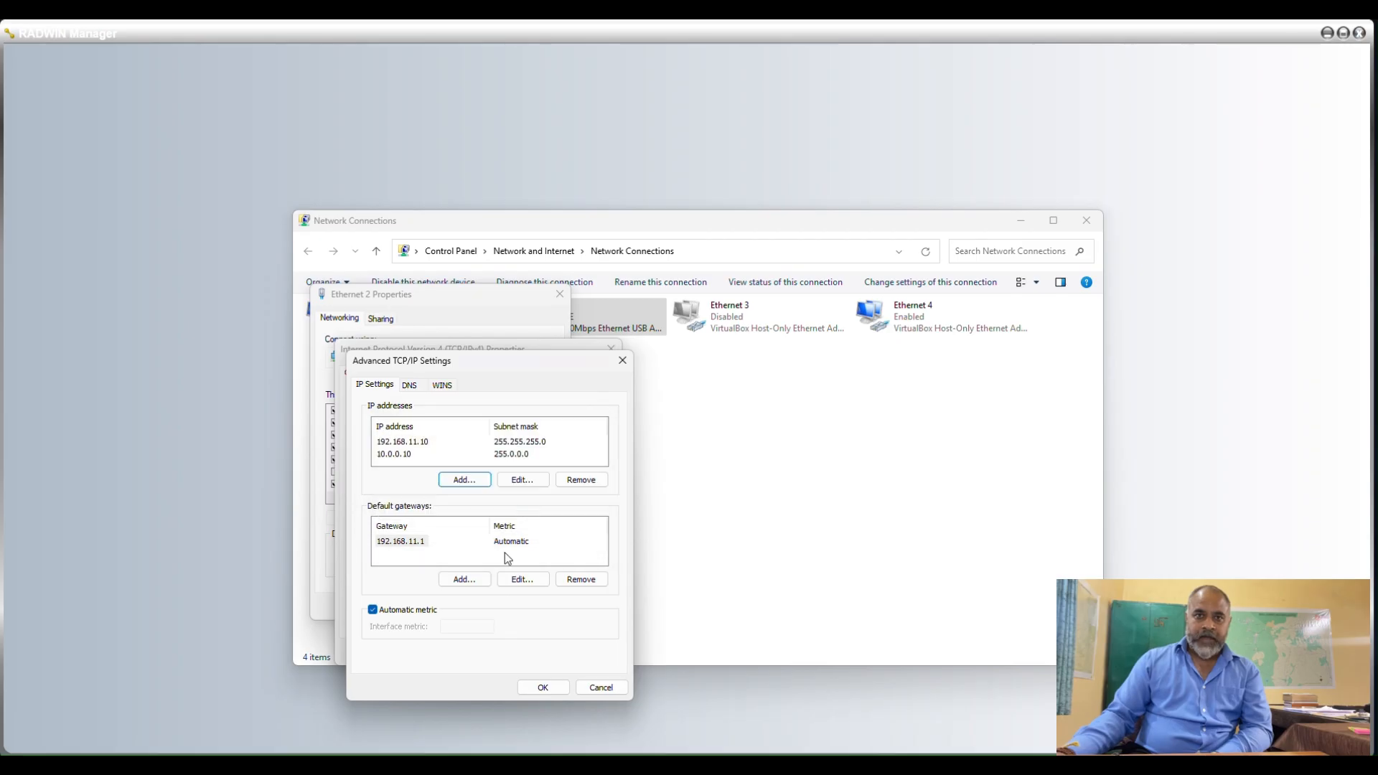
# Add 10.0.0.120 as a default gateway with automatic metric for the Ethernet 2 adapter.
pyautogui.click(488, 581)
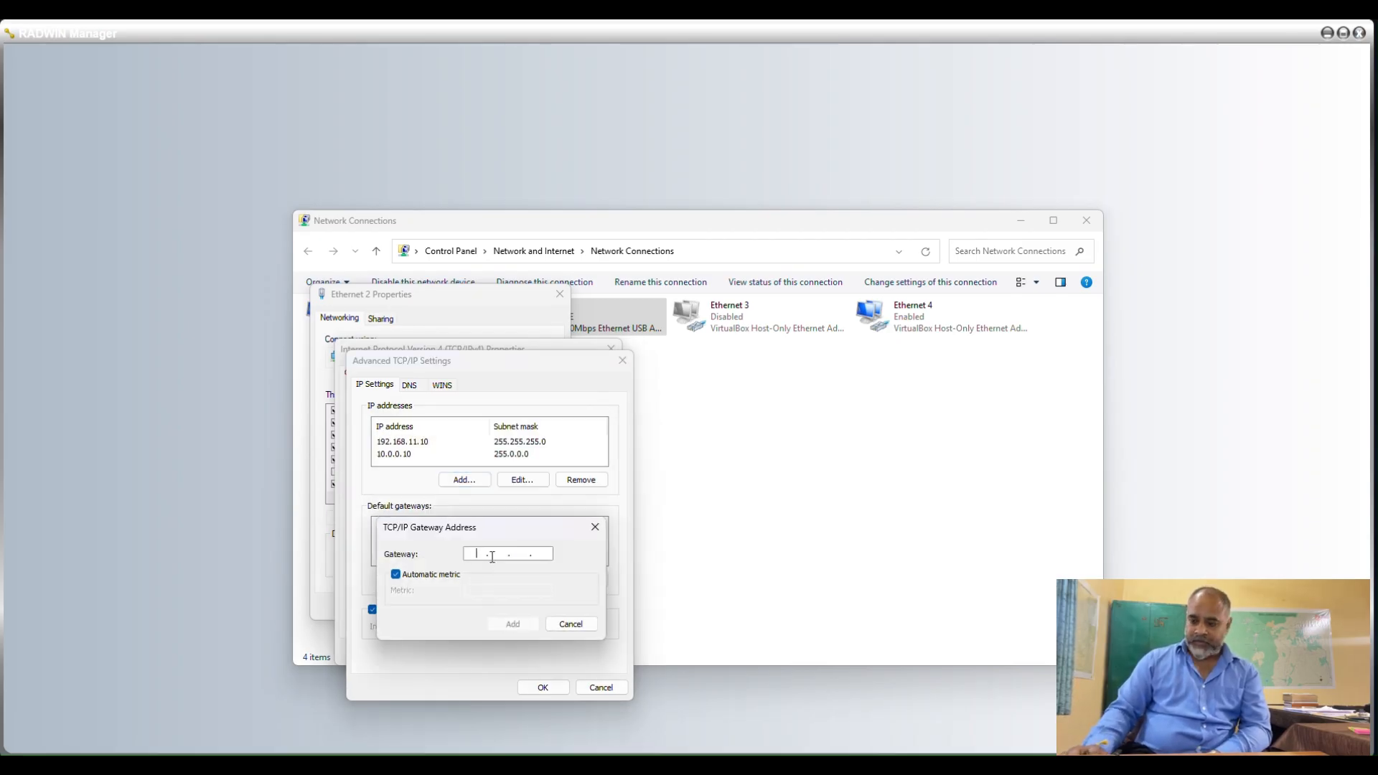
pyautogui.write('19')
pyautogui.press('BackSpace')
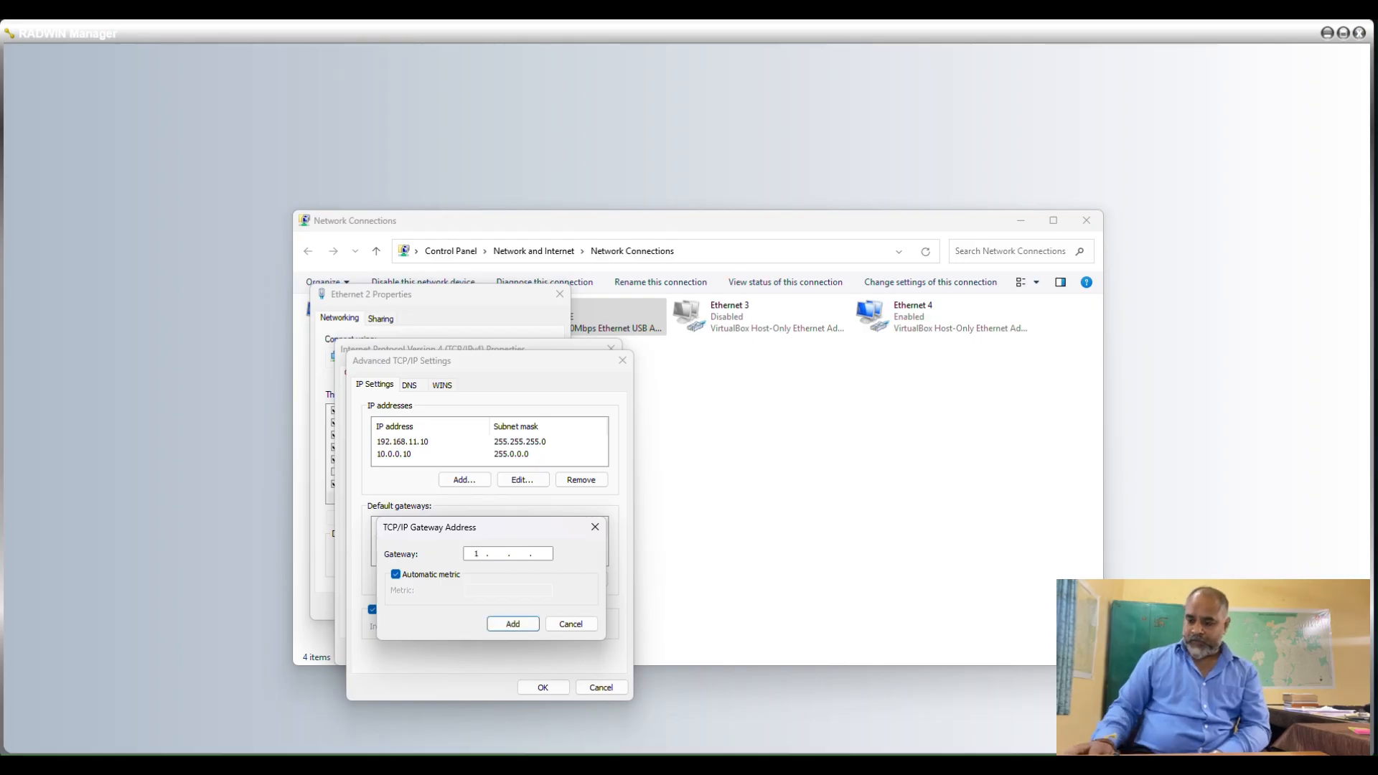
pyautogui.write('0 . 0 ')
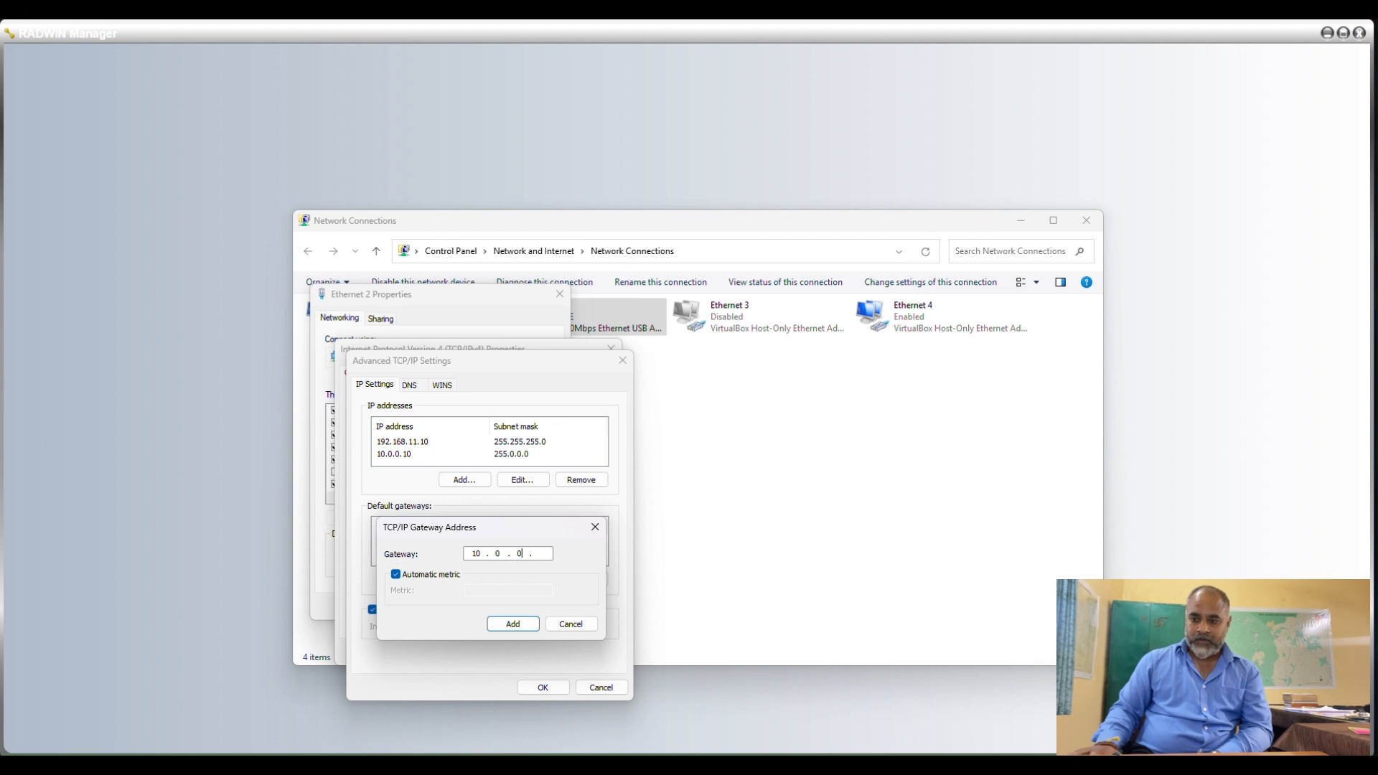
pyautogui.write('. 0 . 120')
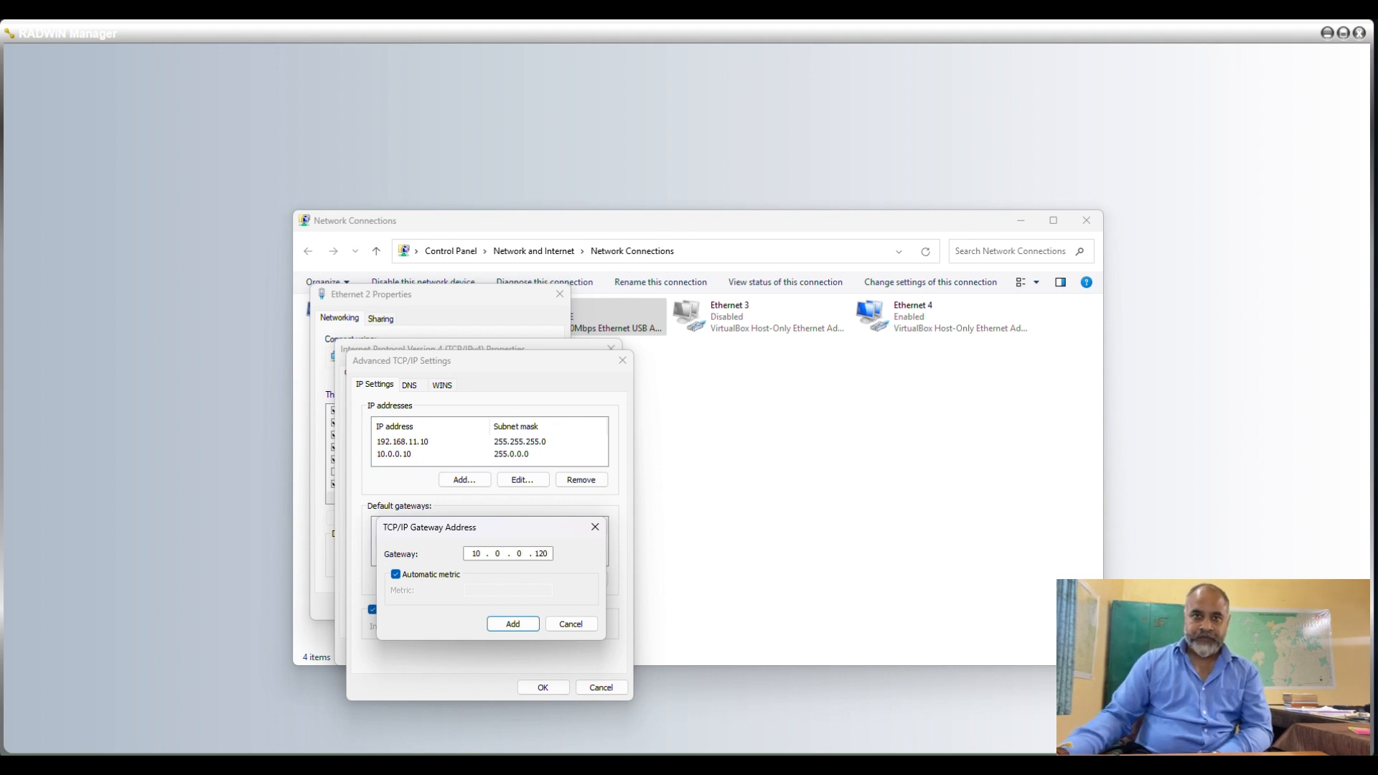
pyautogui.click(513, 624)
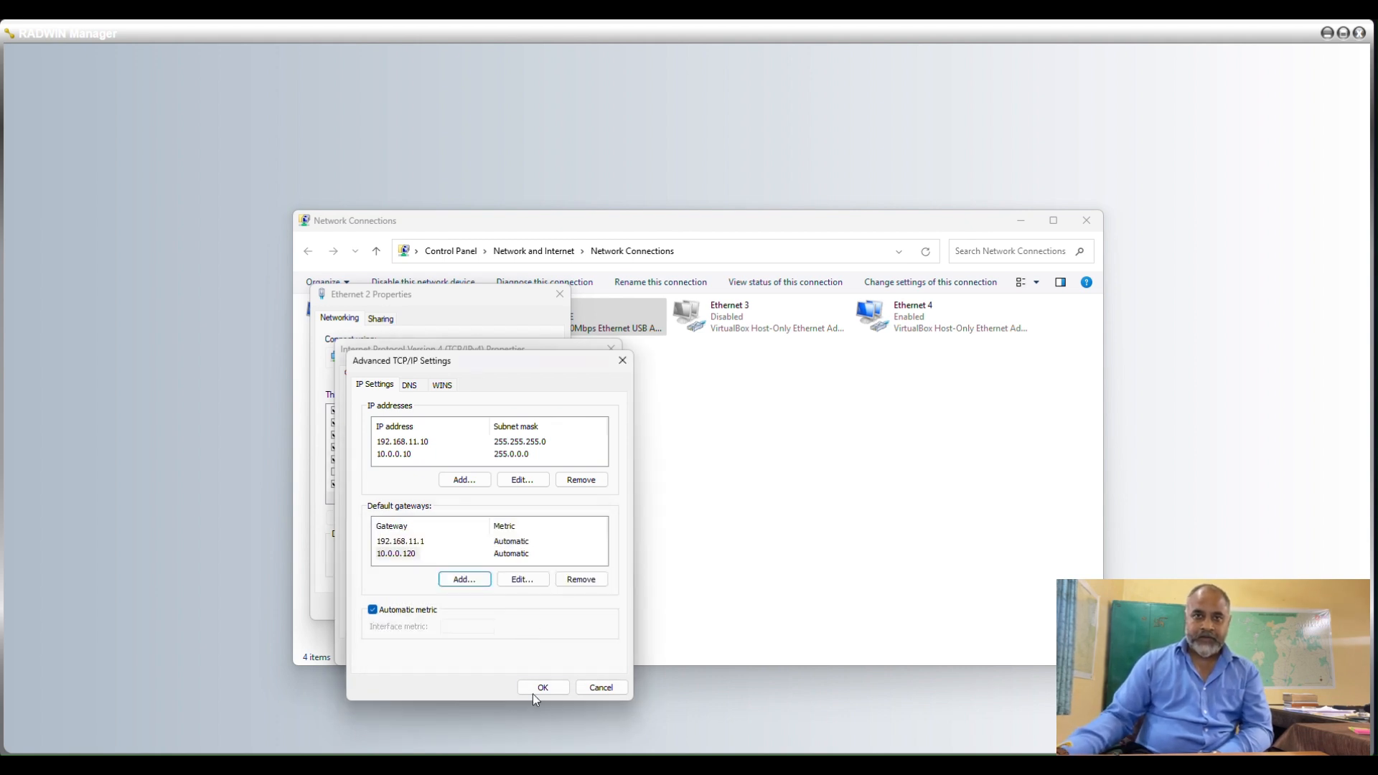
# Save the Ethernet 2 configuration with multiple default gateways and close Network Connections.
pyautogui.click(537, 688)
pyautogui.click(532, 651)
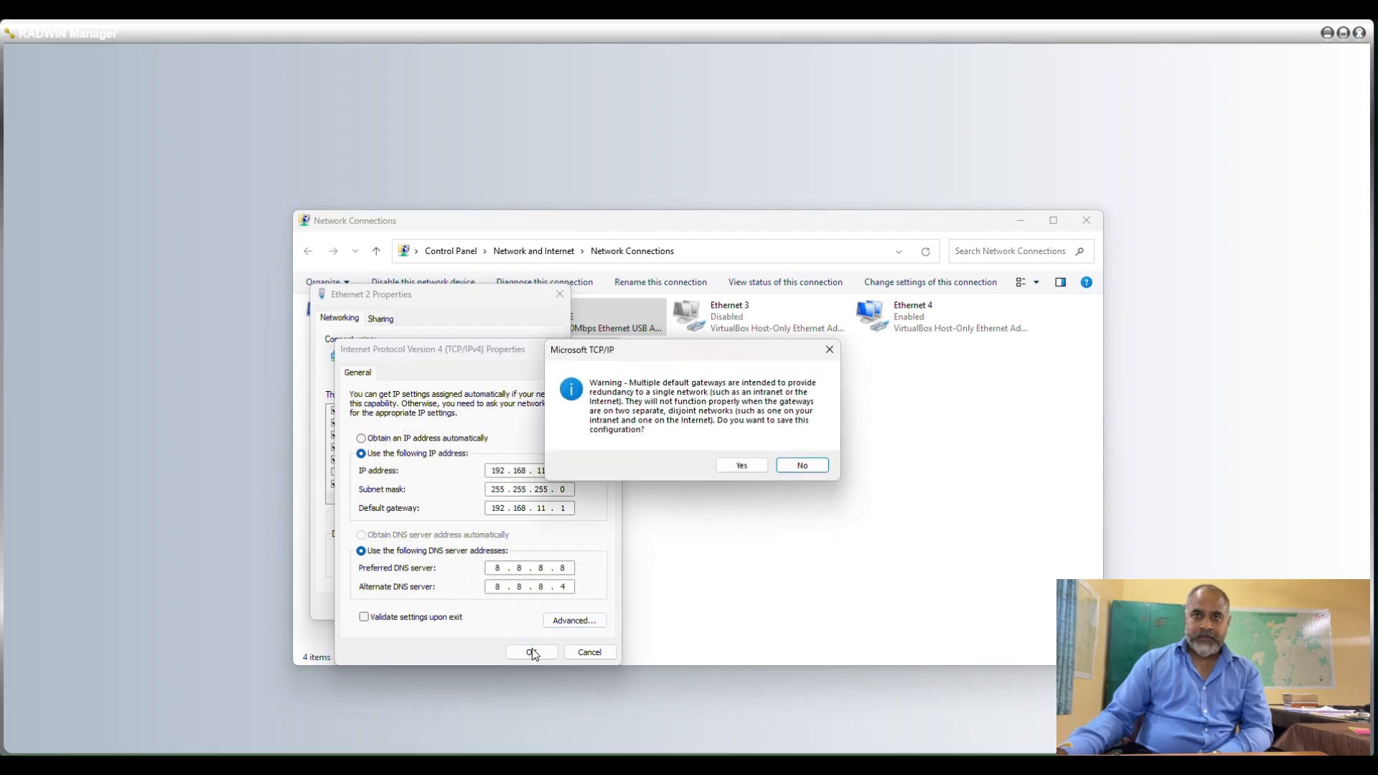
pyautogui.click(744, 465)
pyautogui.click(478, 606)
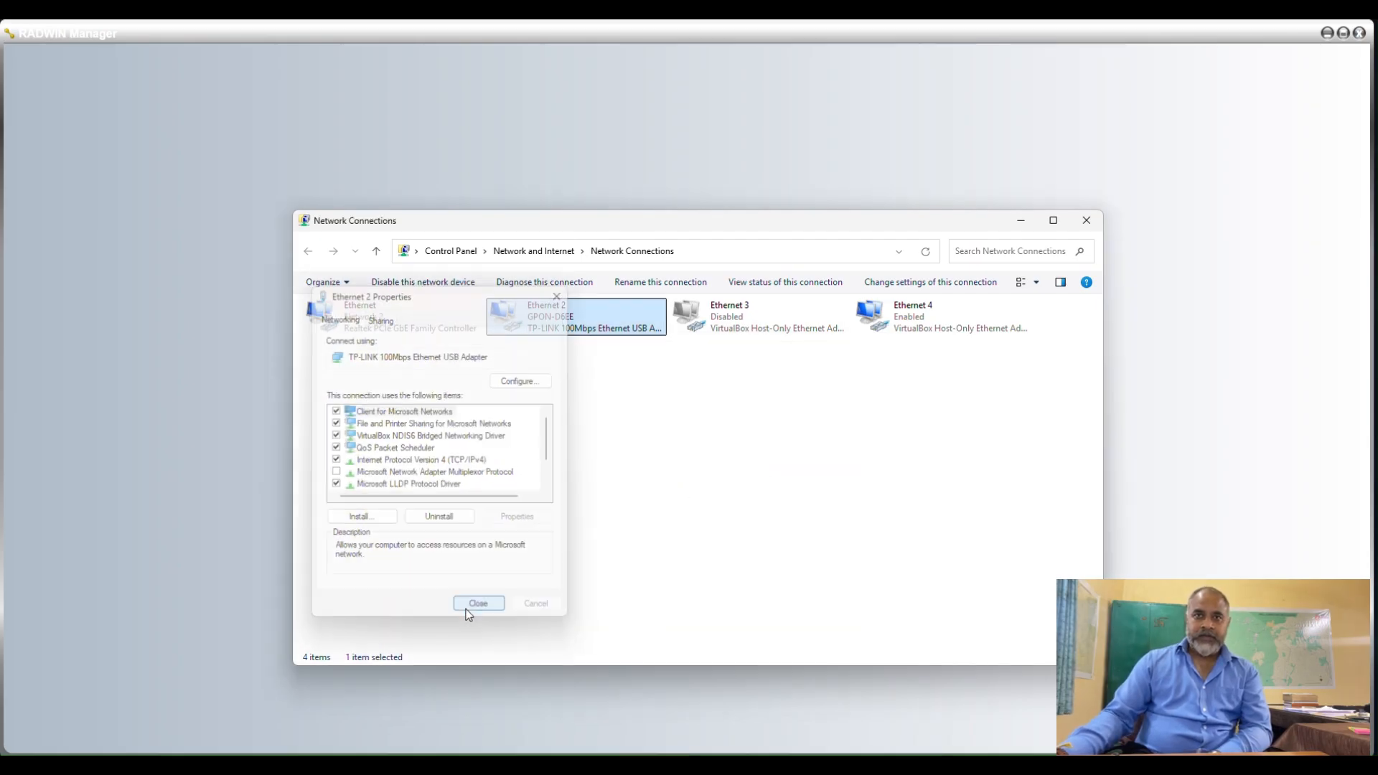
pyautogui.click(1084, 224)
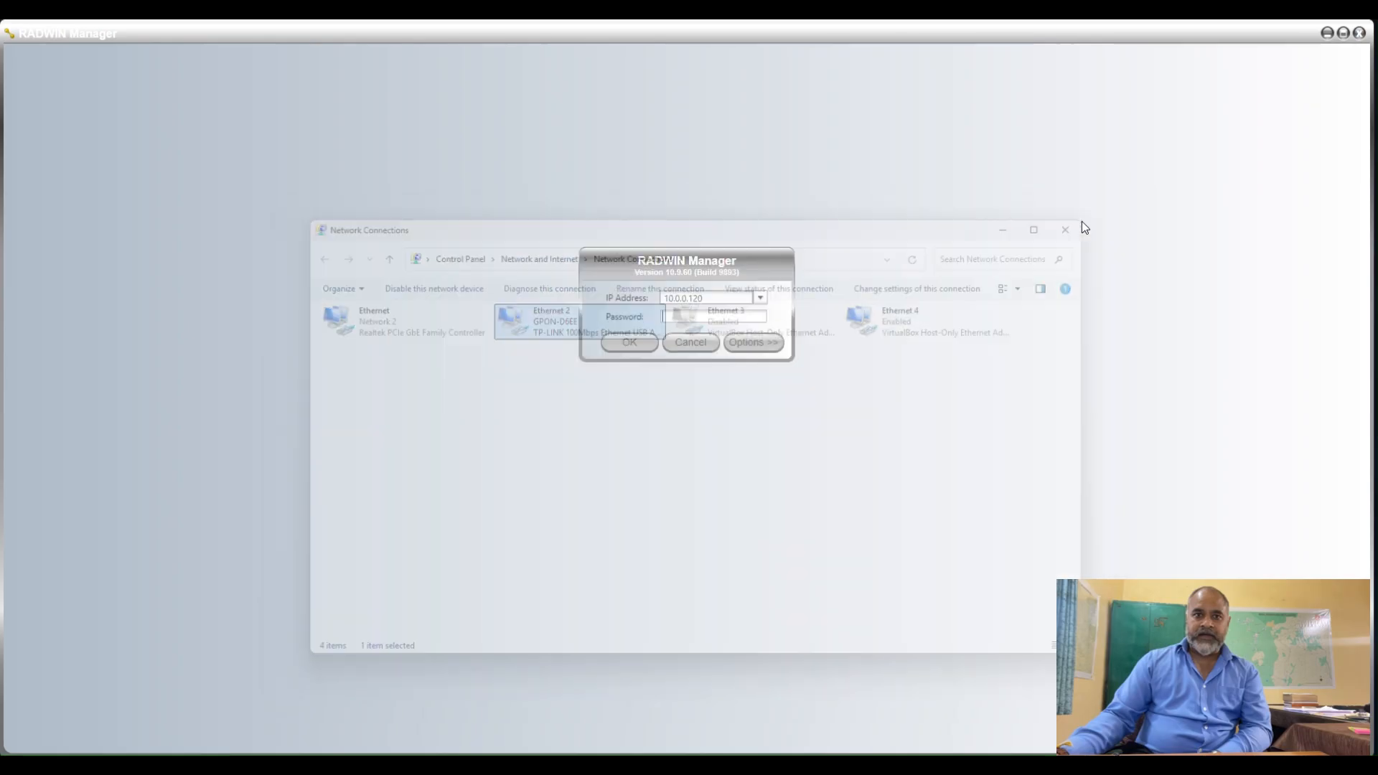
# Ping 10.0.0.120 from Command Prompt to check the connection to the radio, and minimize the window.
pyautogui.press('super')
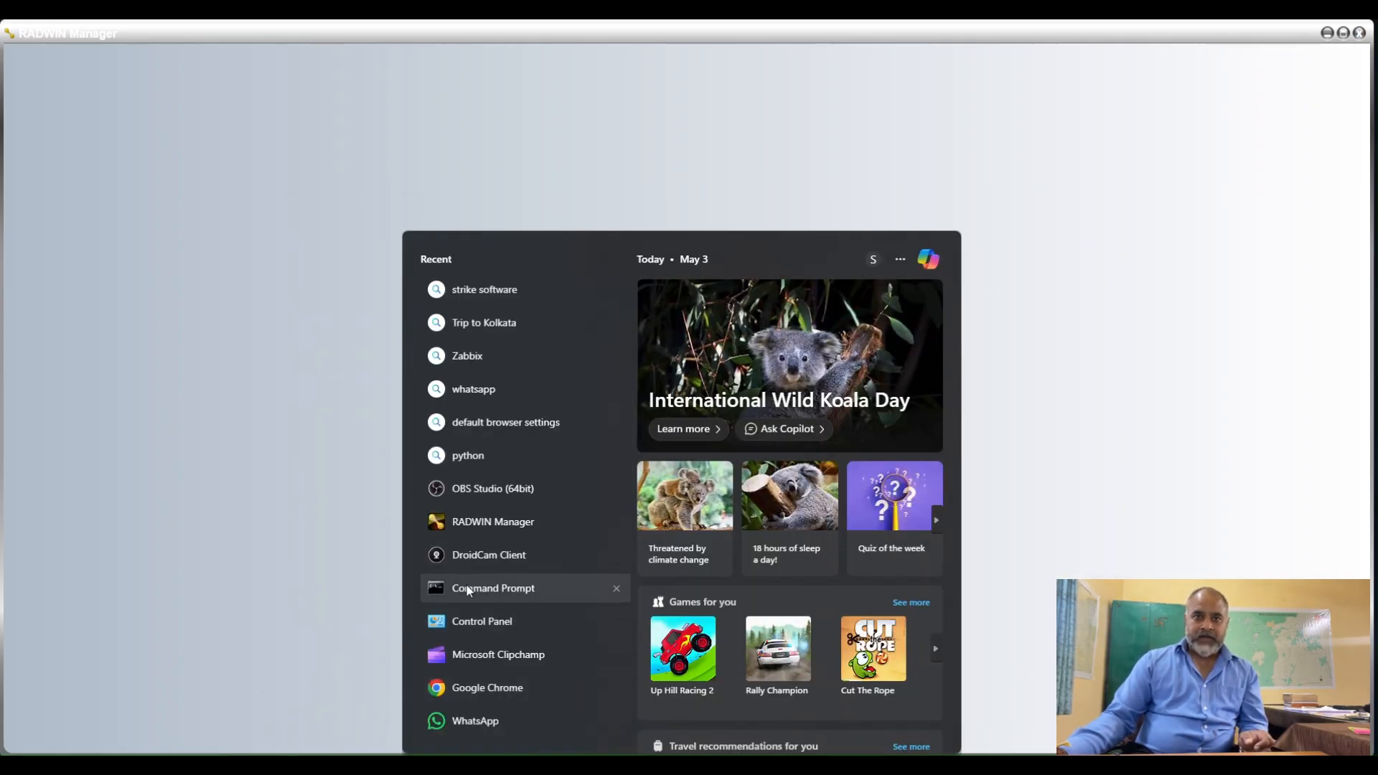
pyautogui.press('Escape')
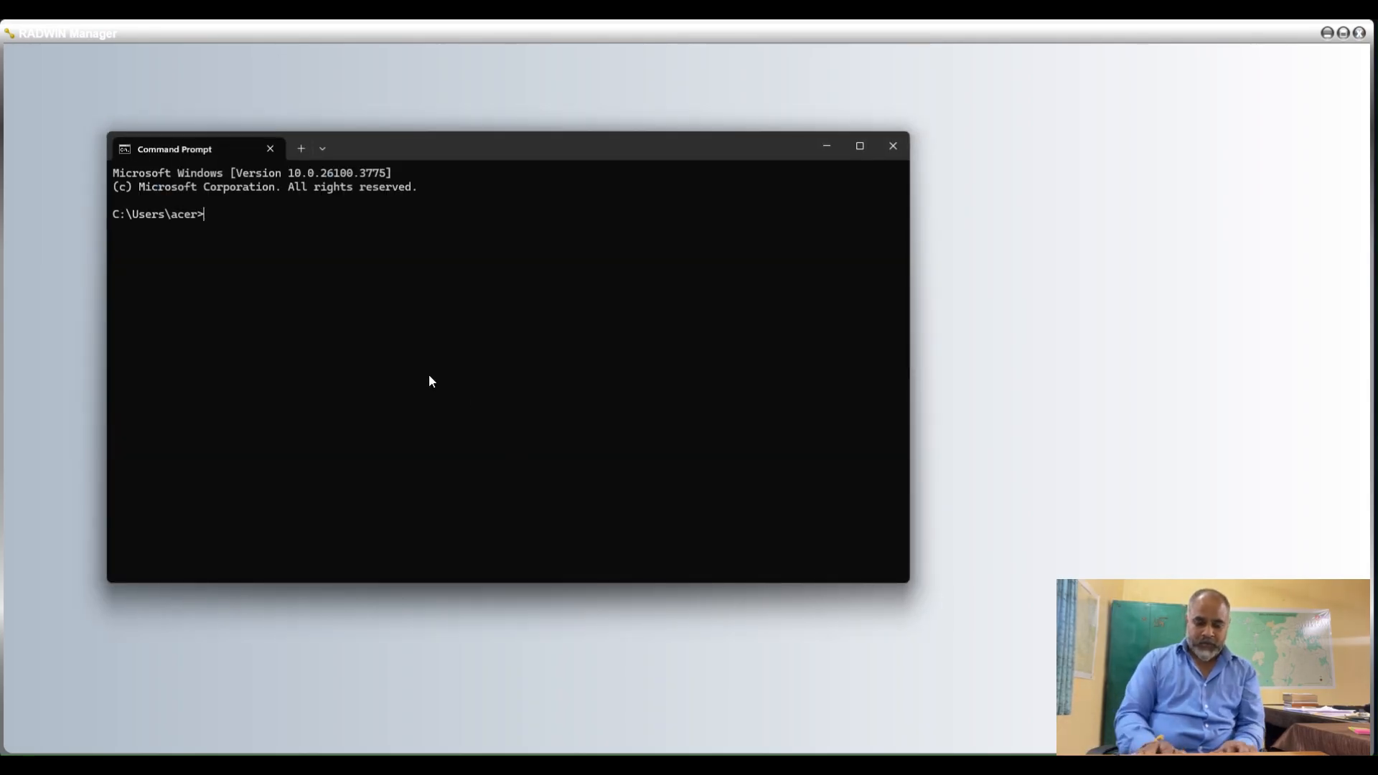
pyautogui.write('p')
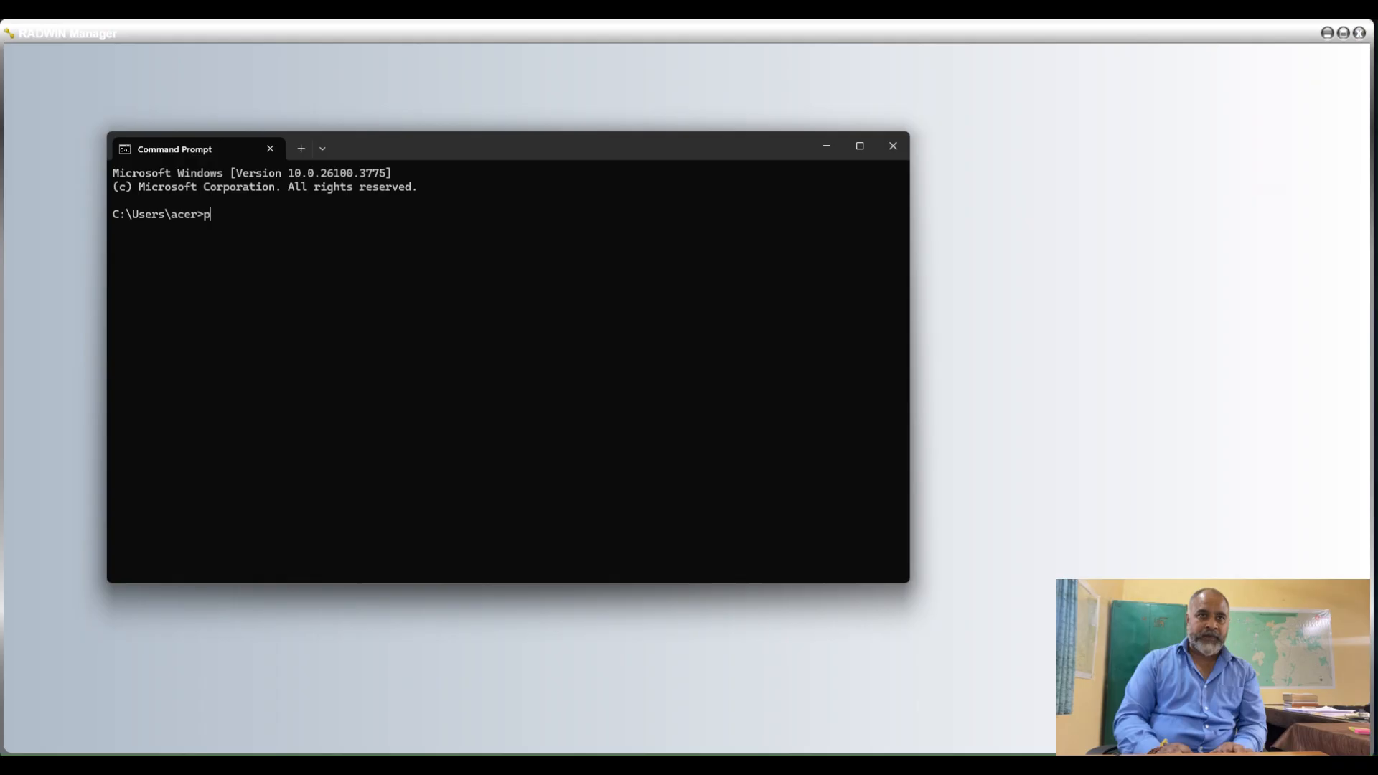
pyautogui.write('ing')
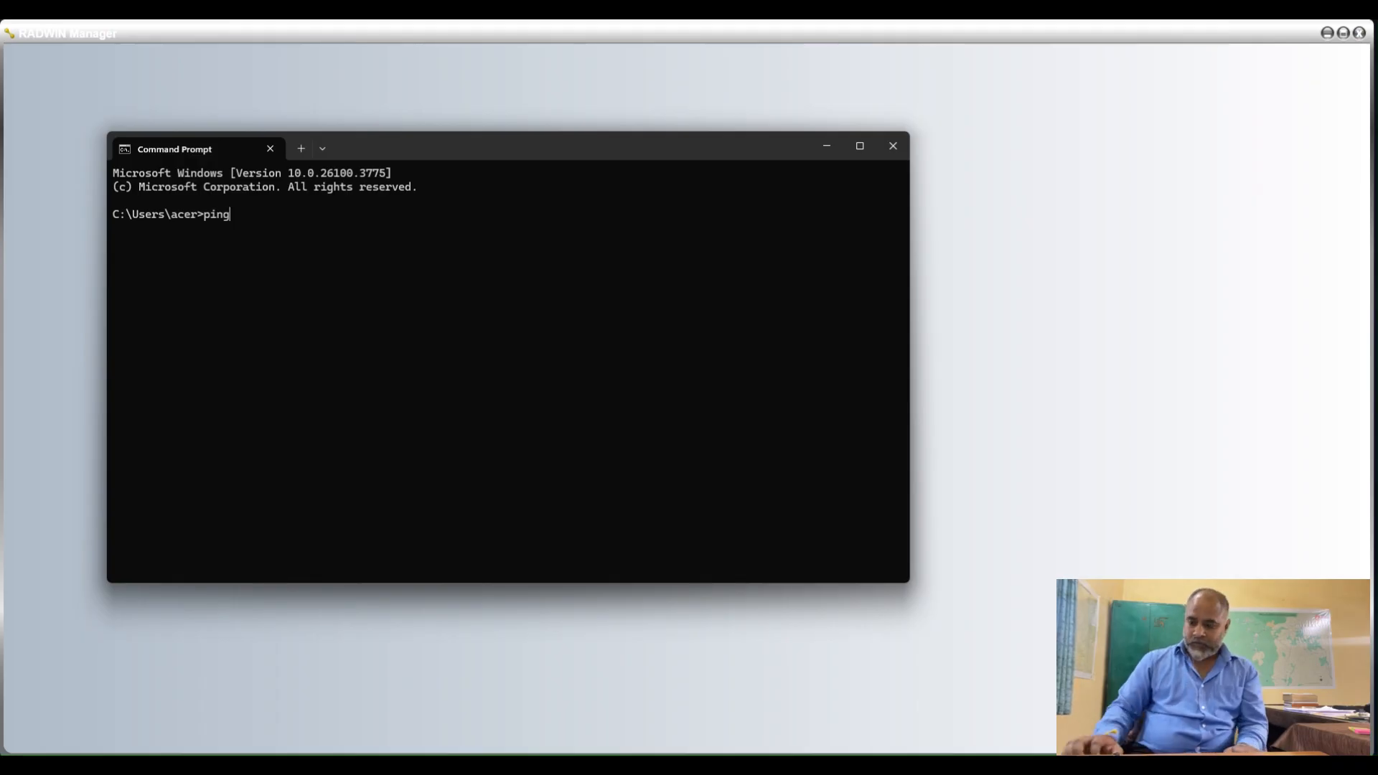
pyautogui.write(' 10')
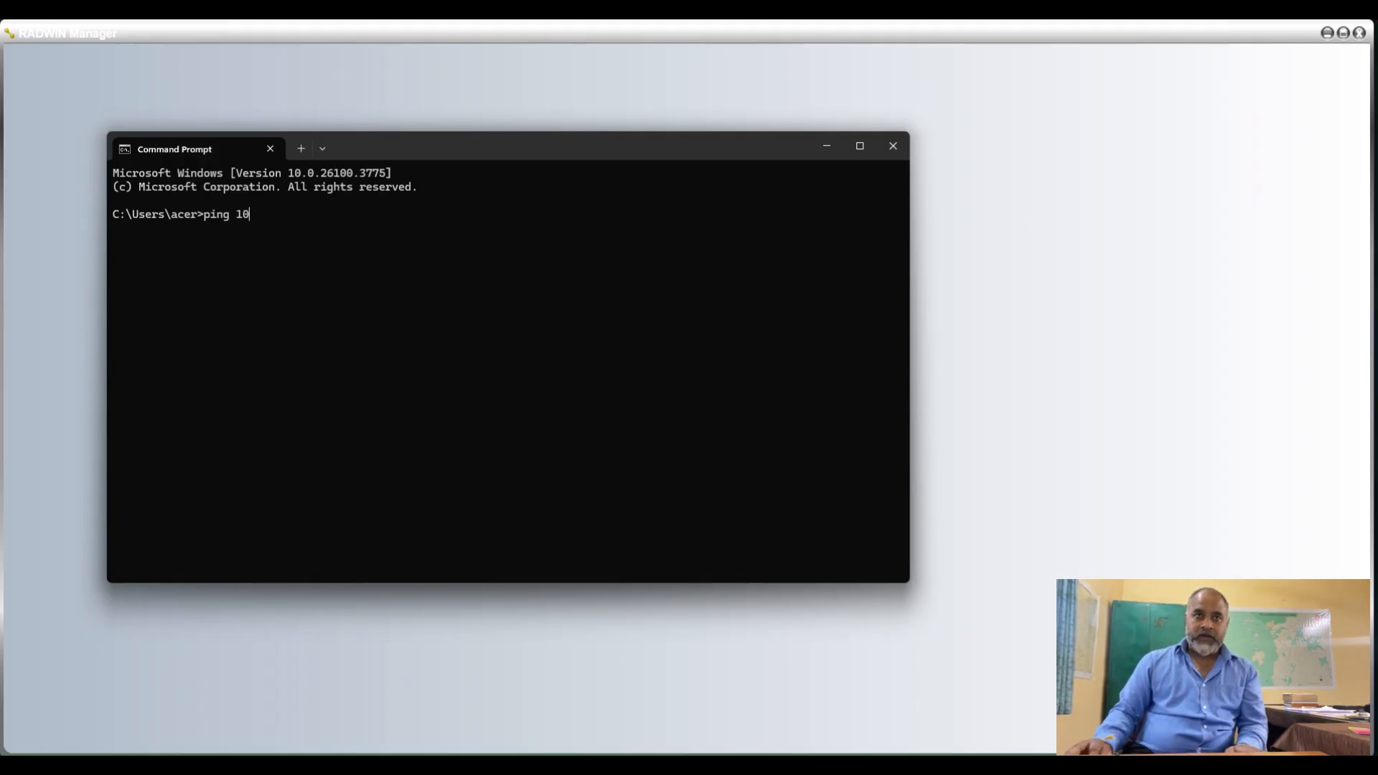
pyautogui.write('.0.0.')
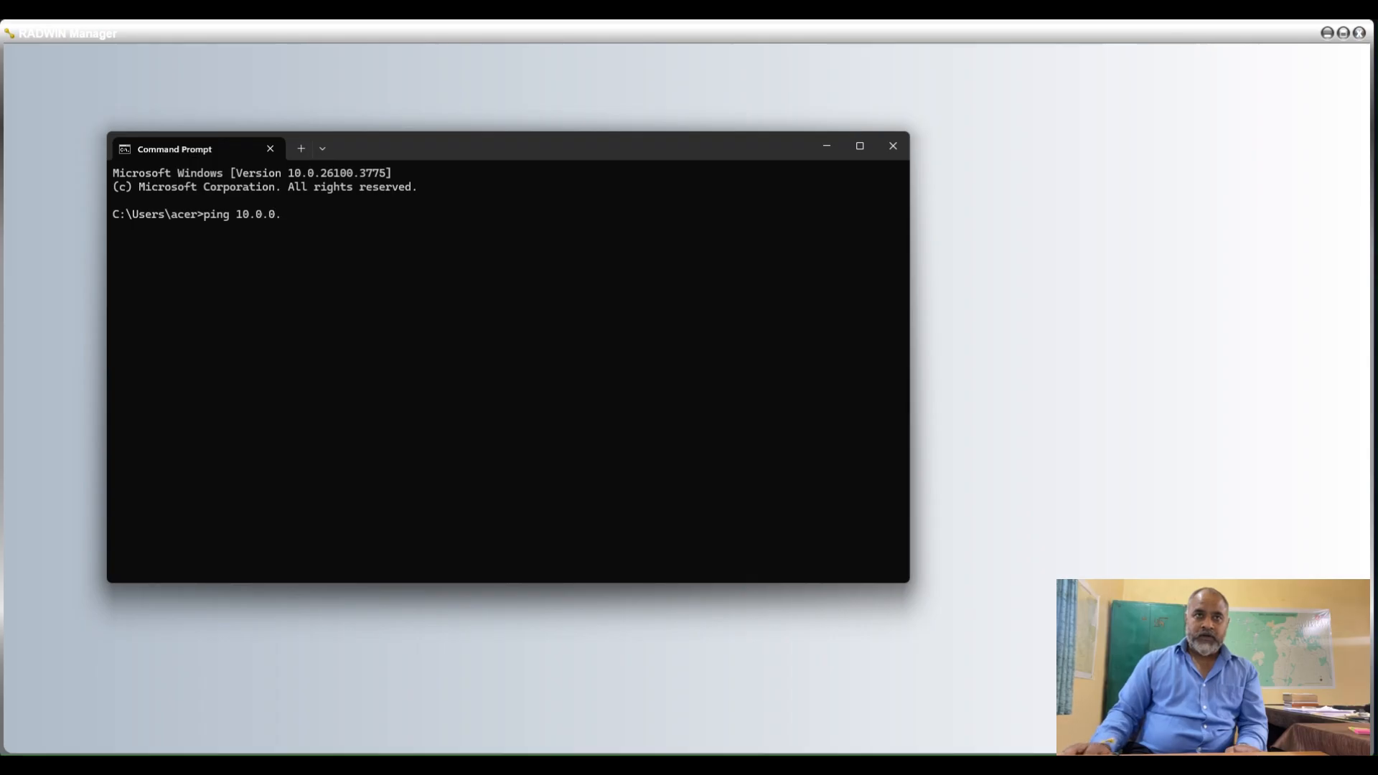
pyautogui.write('123')
pyautogui.press('BackSpace')
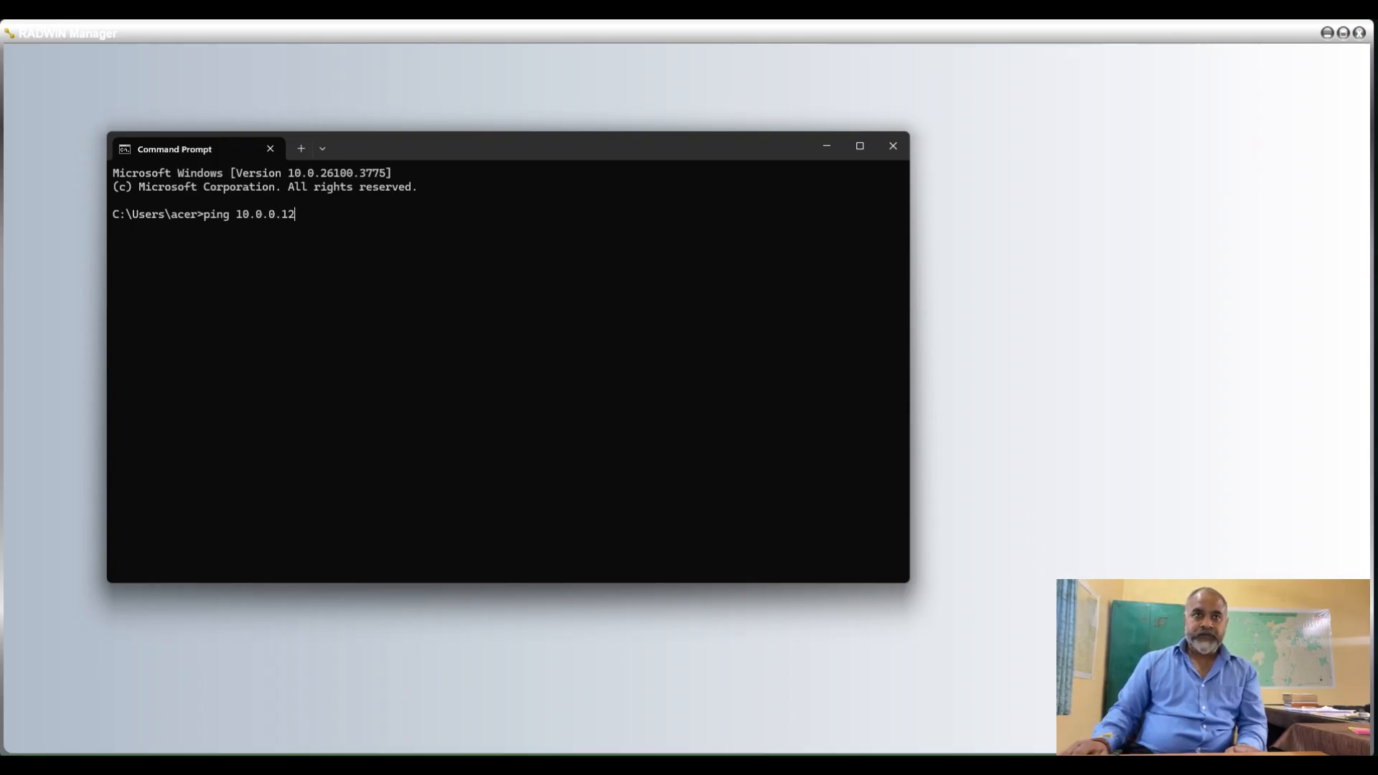
pyautogui.write('0')
pyautogui.press('Return')
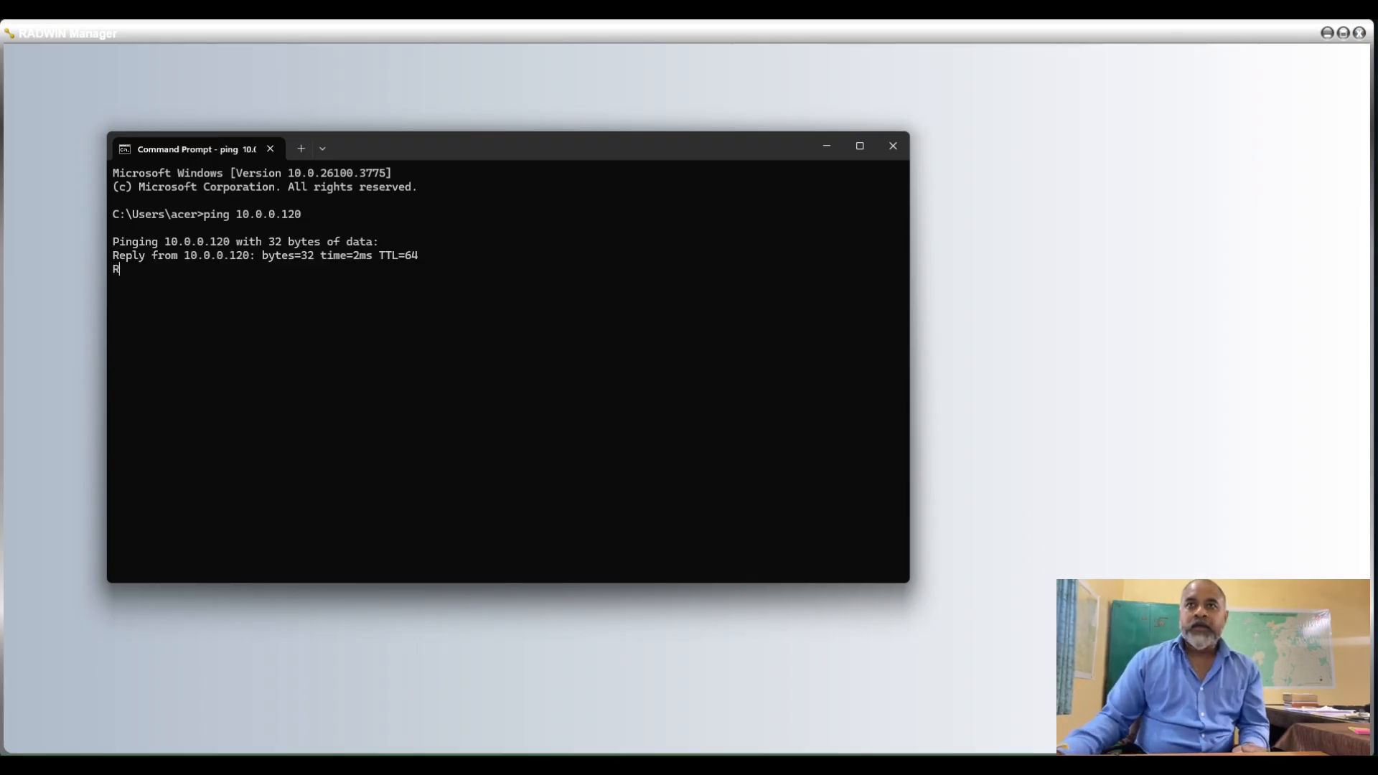
pyautogui.click(828, 147)
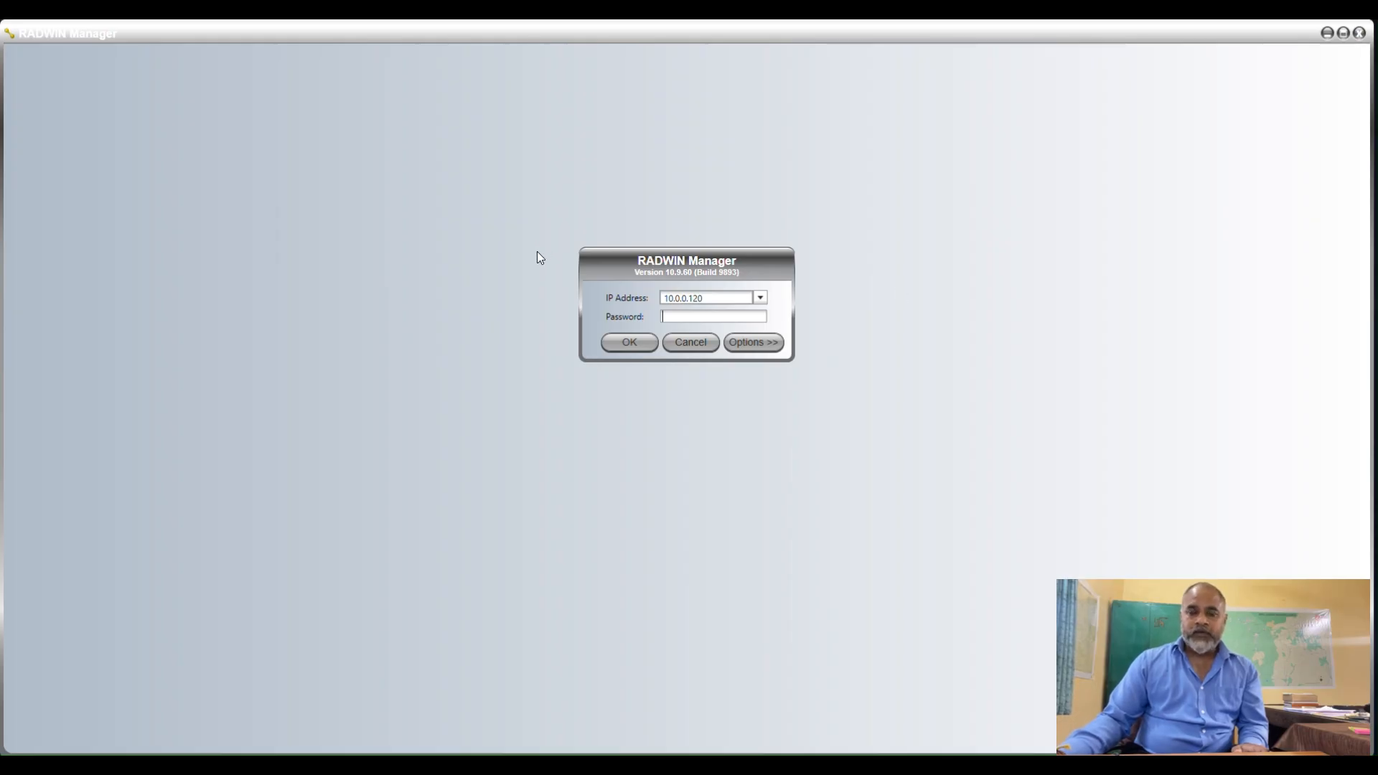
# Log on to the radio at IP address 10.0.0.120 in RADWIN Manager with the account password.
pyautogui.doubleClick(709, 297)
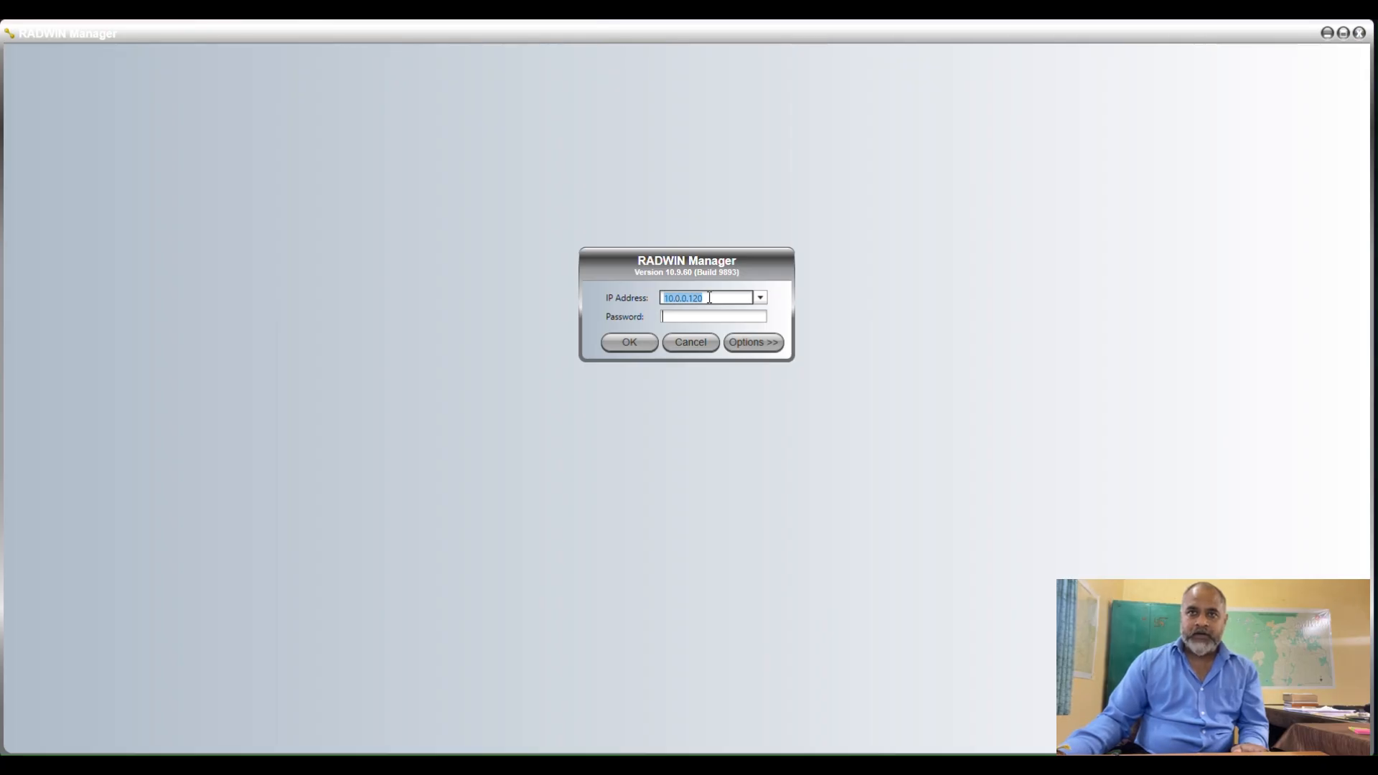
pyautogui.click(681, 298)
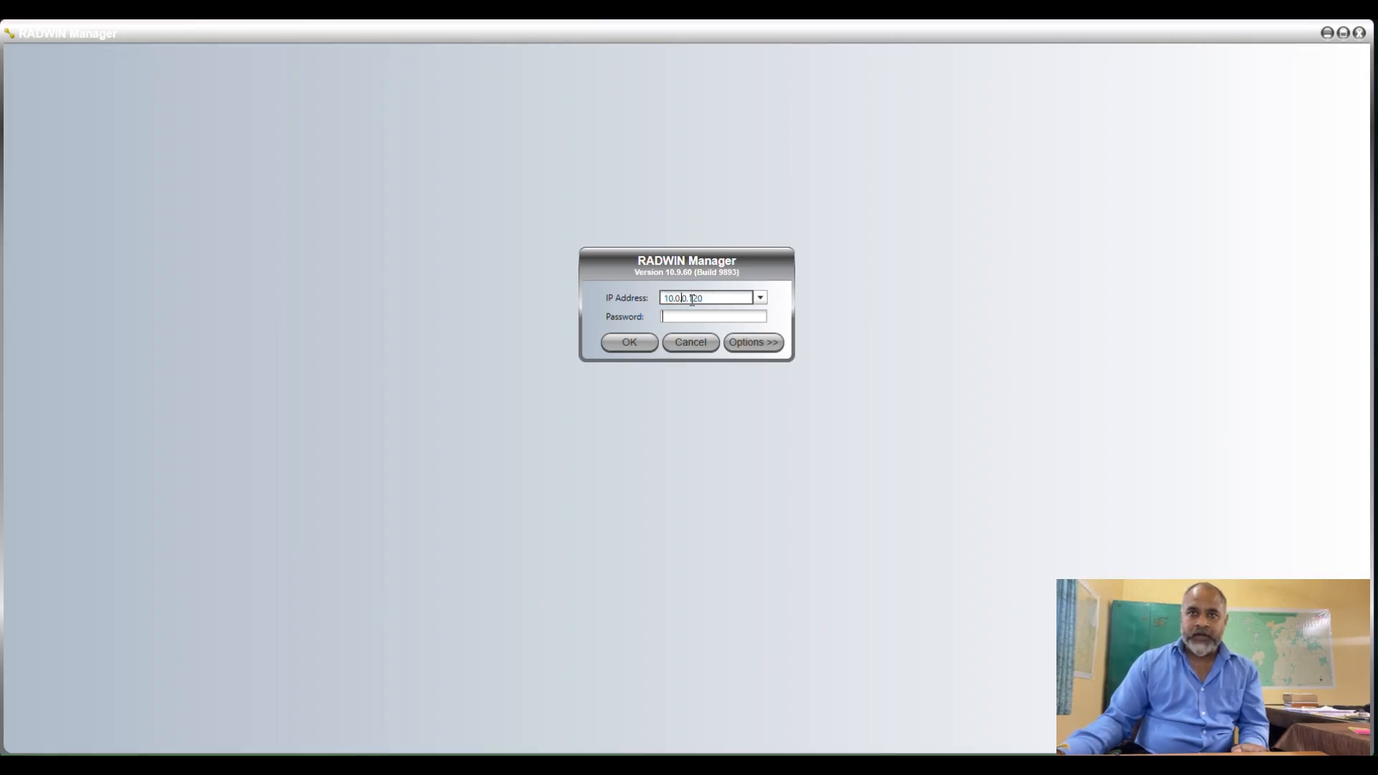
pyautogui.click(692, 300)
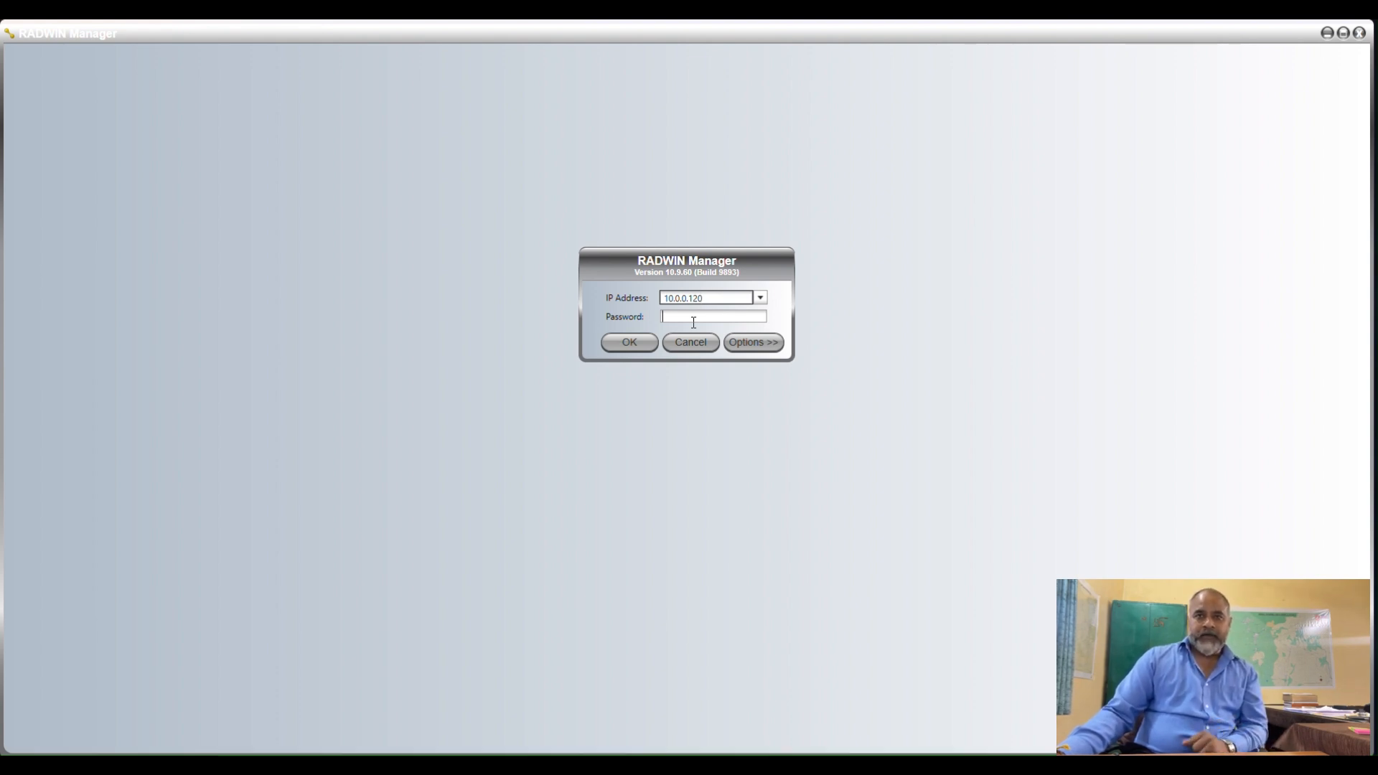
pyautogui.click(688, 319)
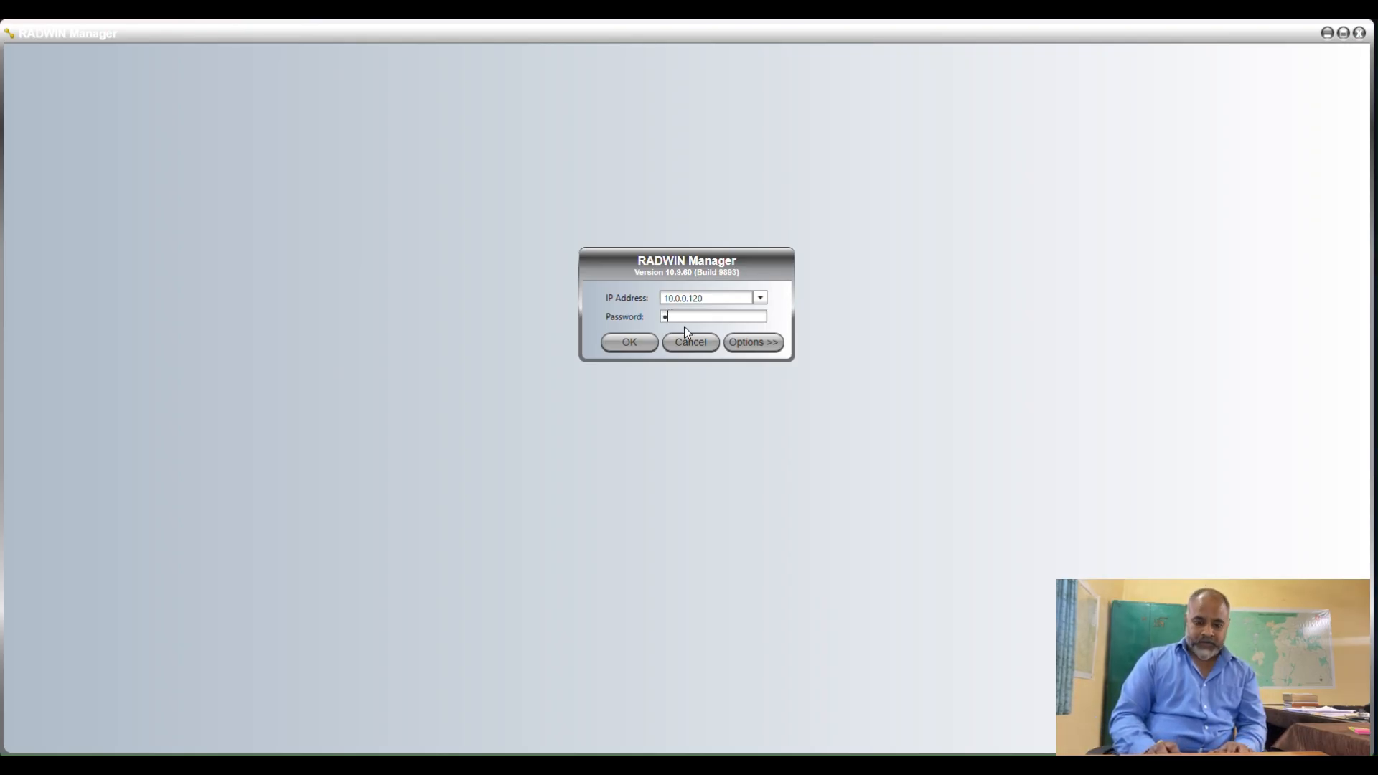
pyautogui.write('admin')
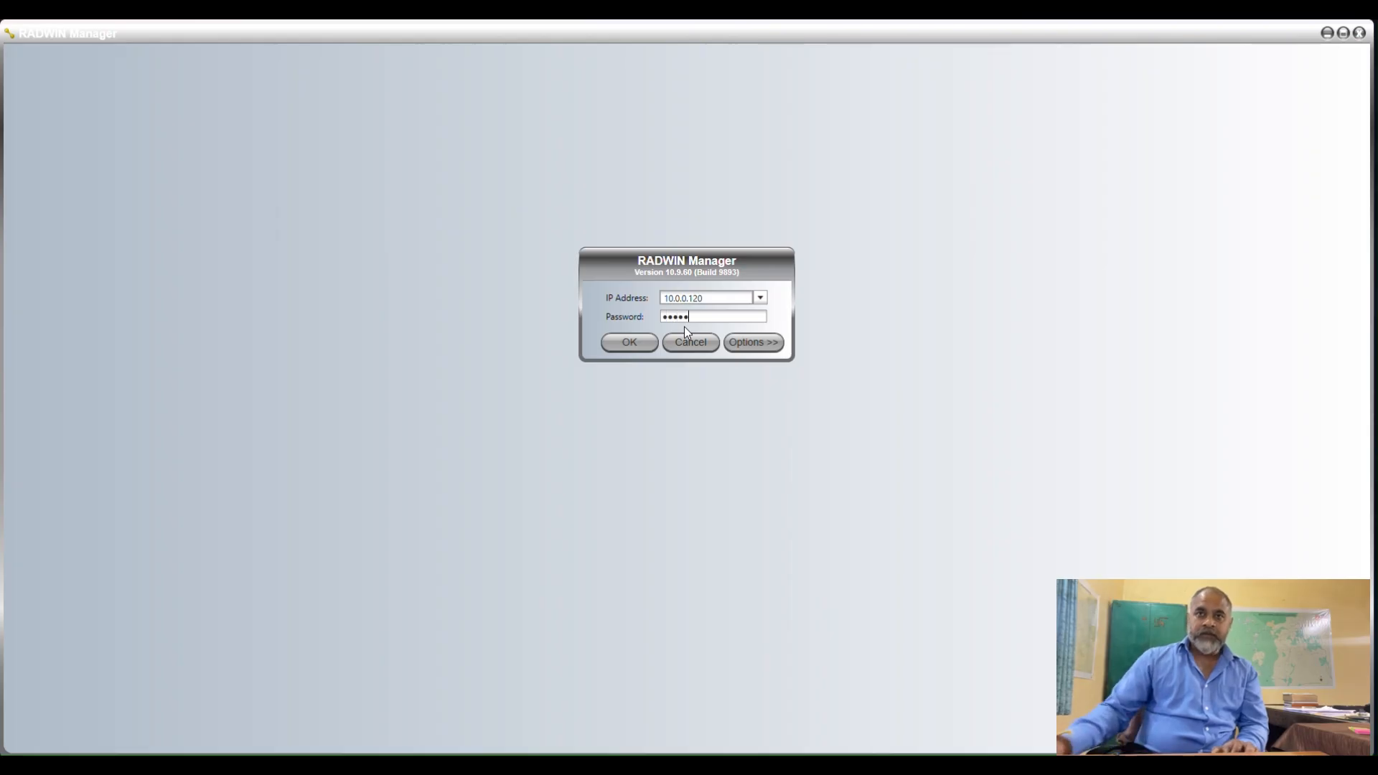
pyautogui.click(628, 340)
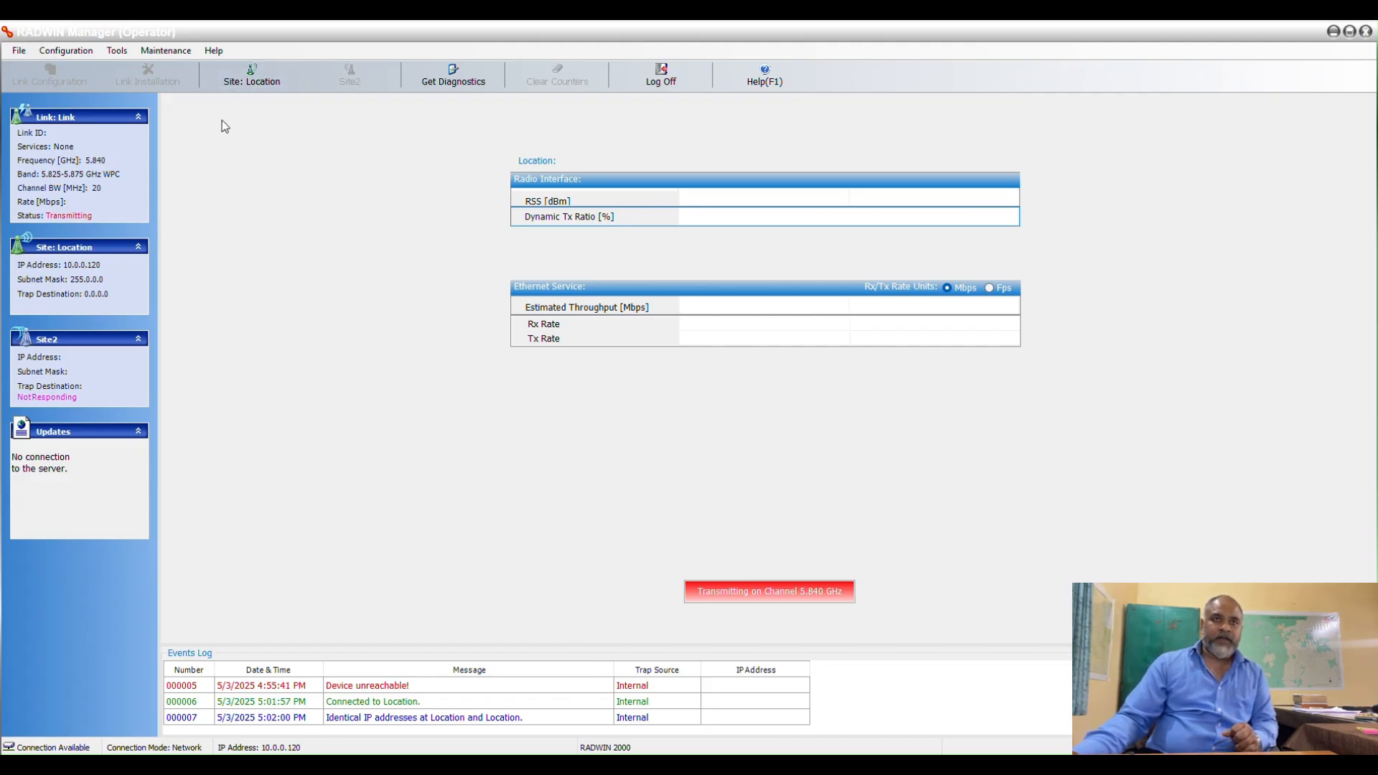
# Set the Location site's management IP address to 10.0.0.123, accept the ODU parameter change, and exit RADWIN Manager.
pyautogui.click(253, 80)
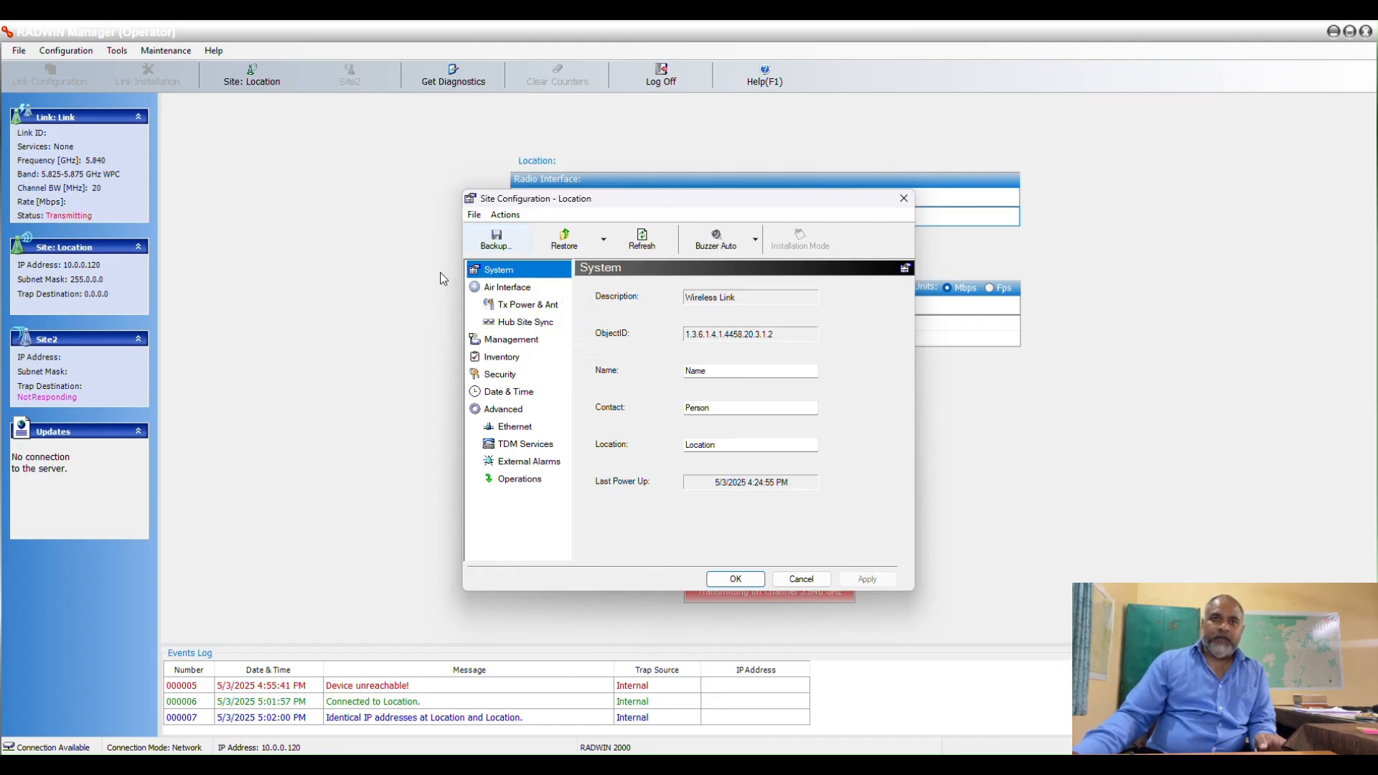
pyautogui.click(530, 348)
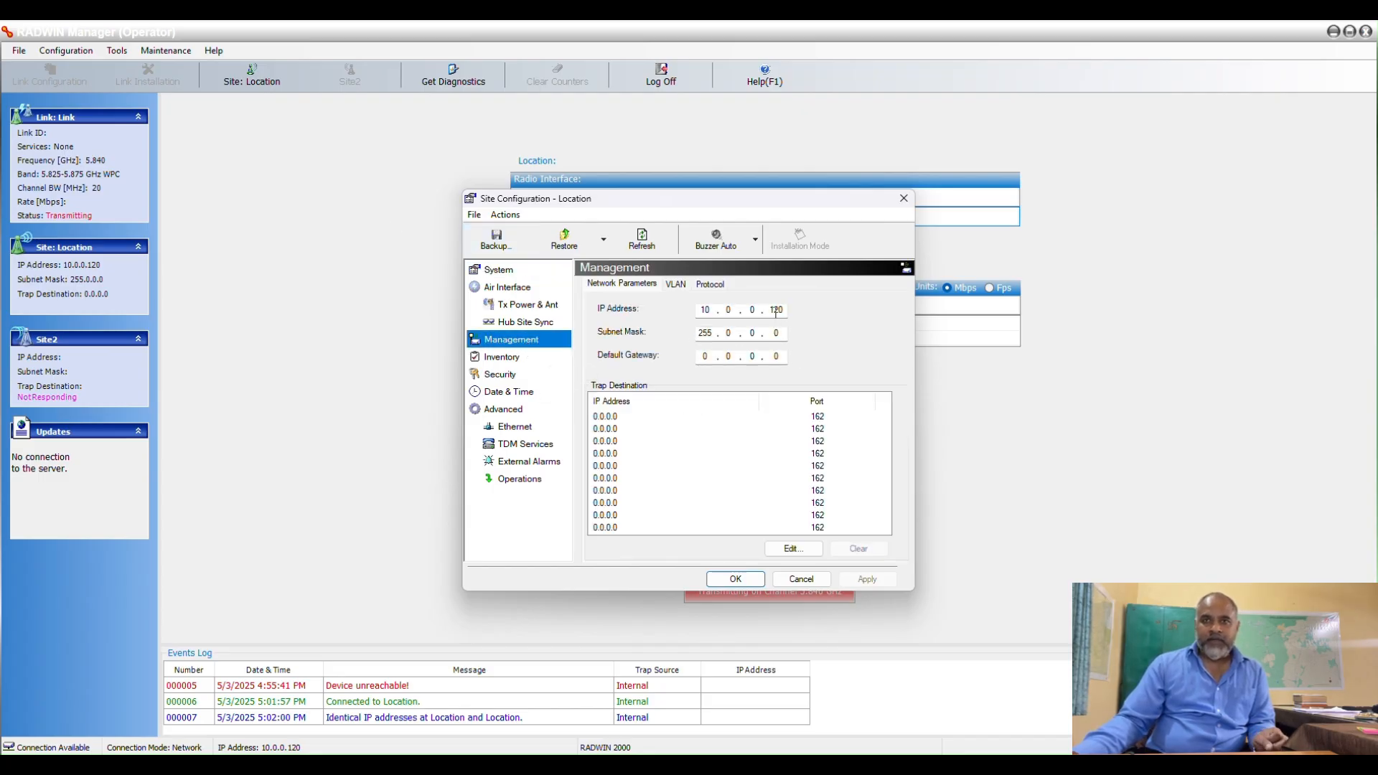
pyautogui.moveTo(779, 310); pyautogui.dragTo(784, 310)
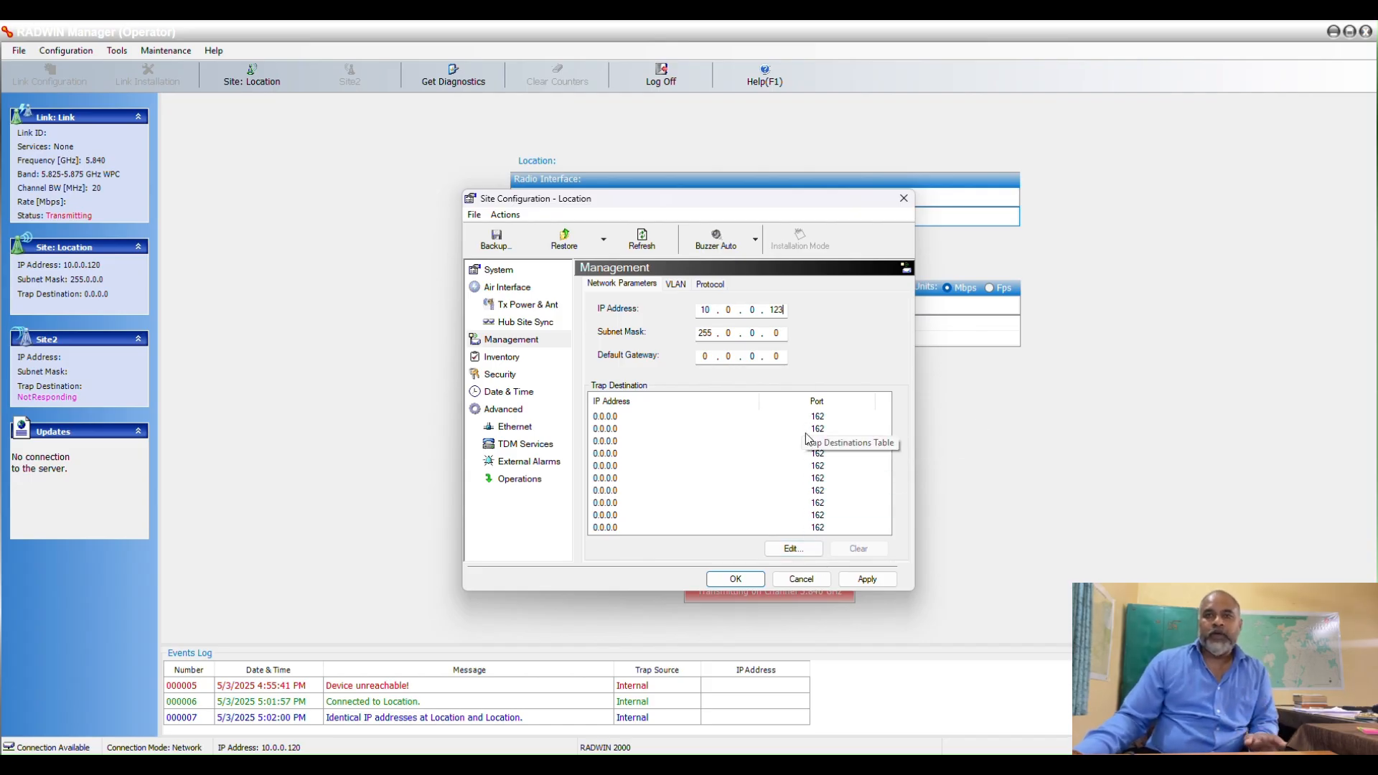
pyautogui.click(879, 578)
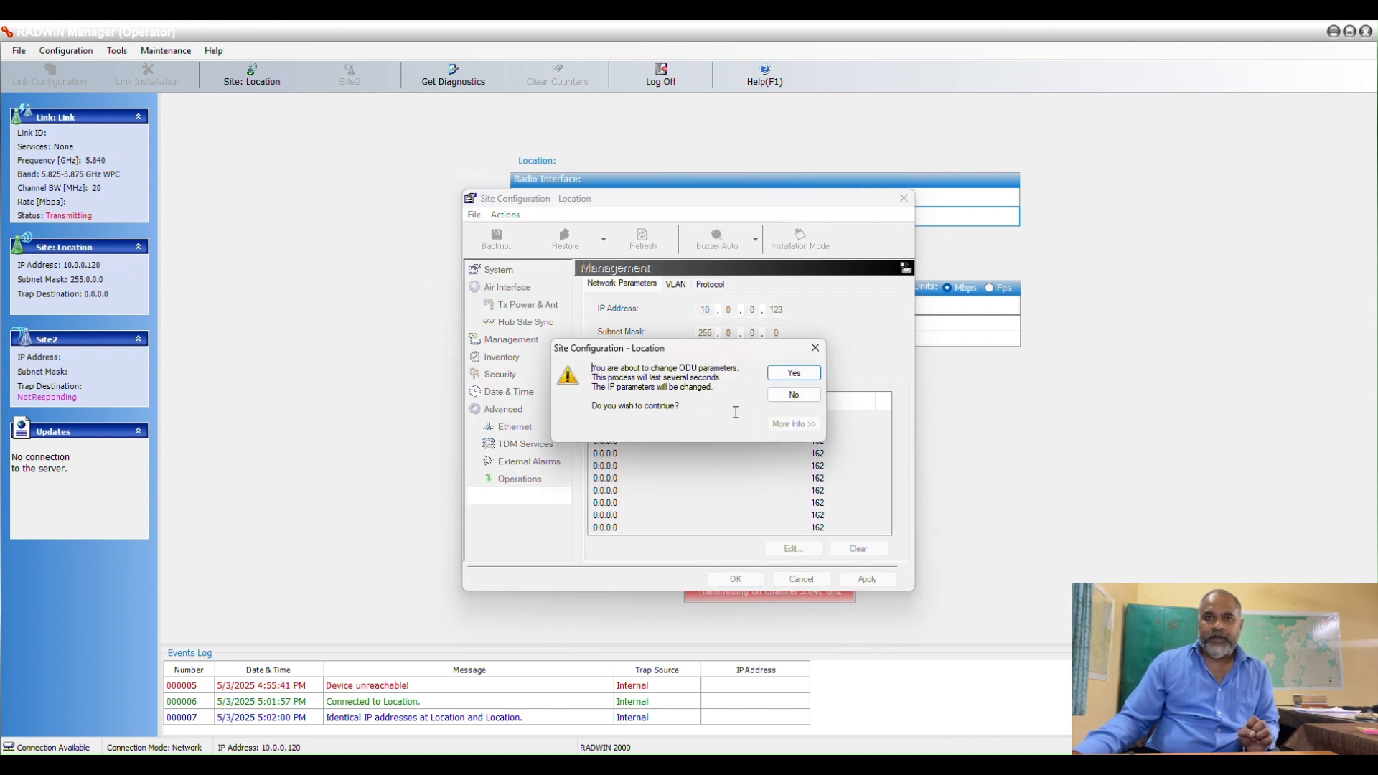
pyautogui.click(794, 373)
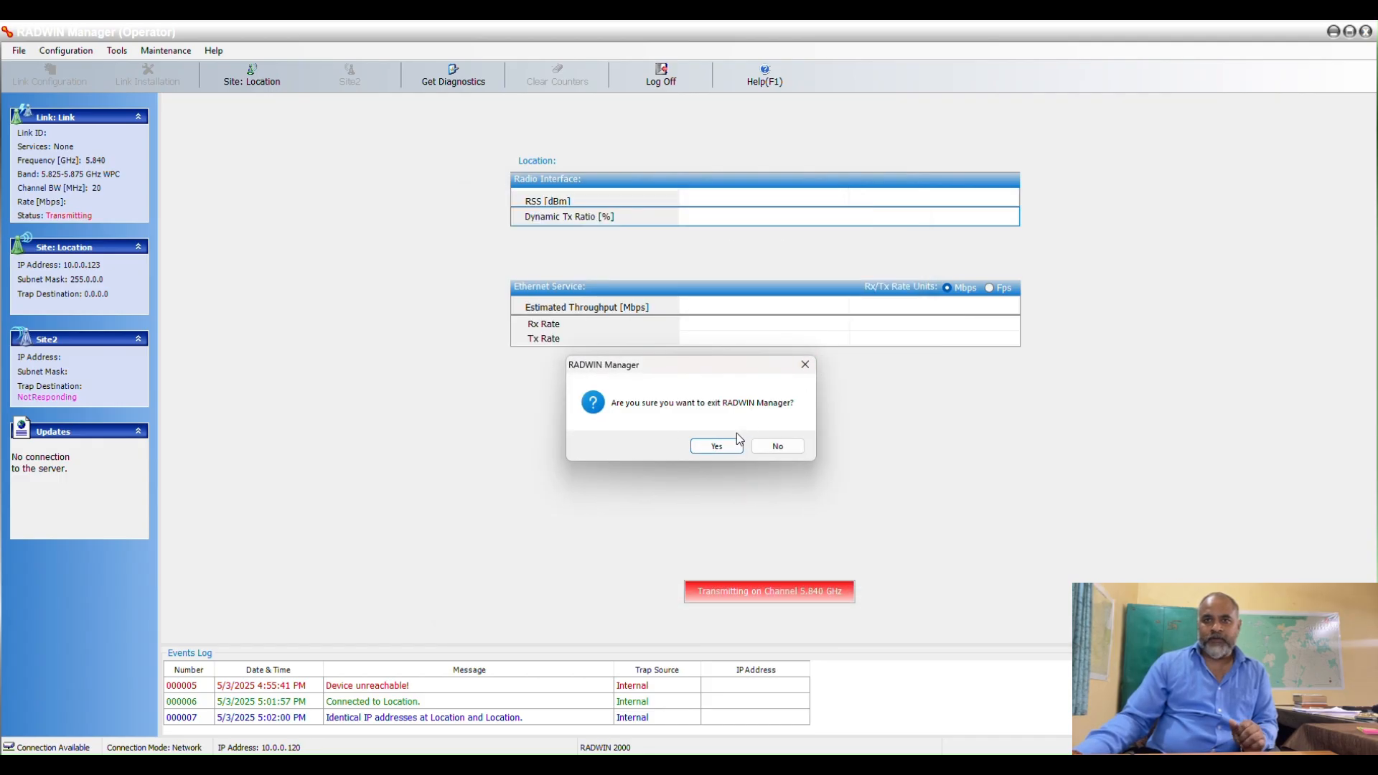
pyautogui.click(718, 447)
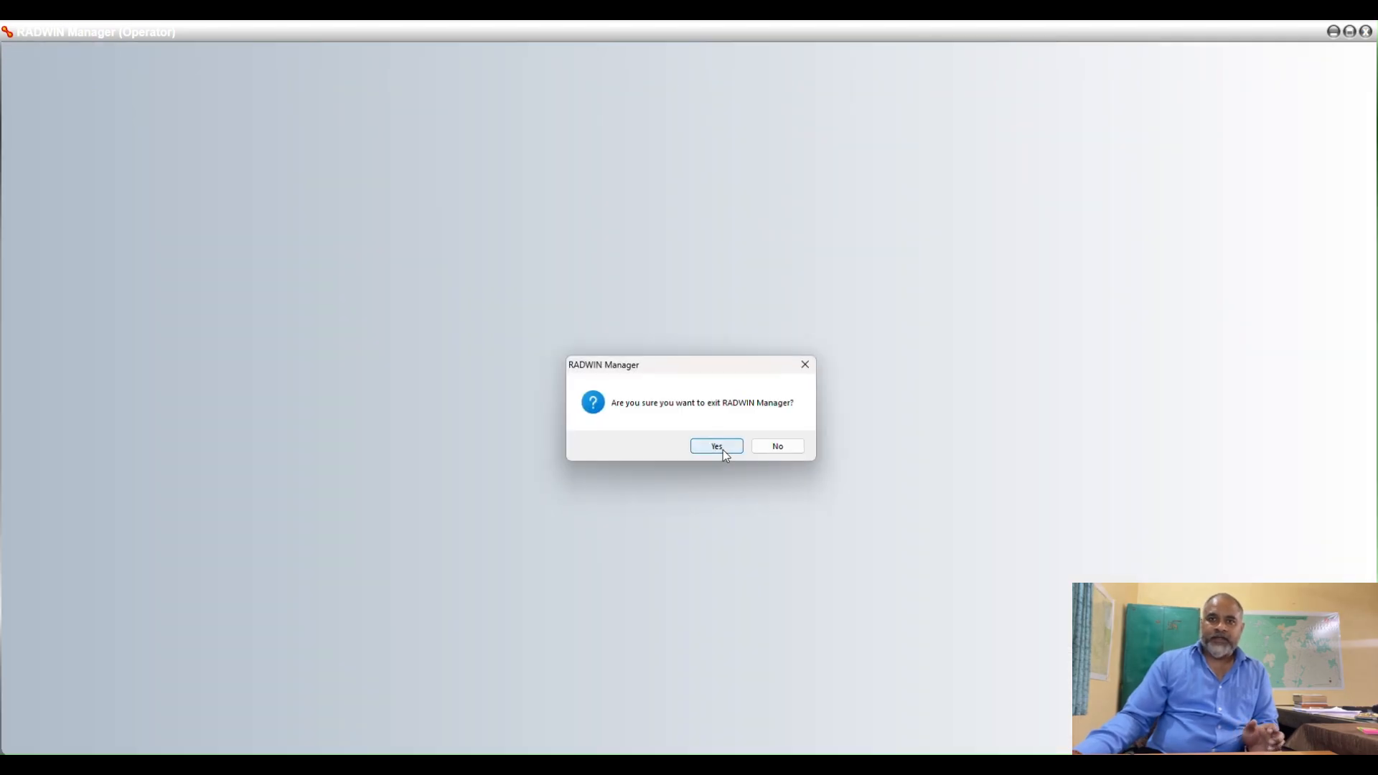
pyautogui.click(721, 451)
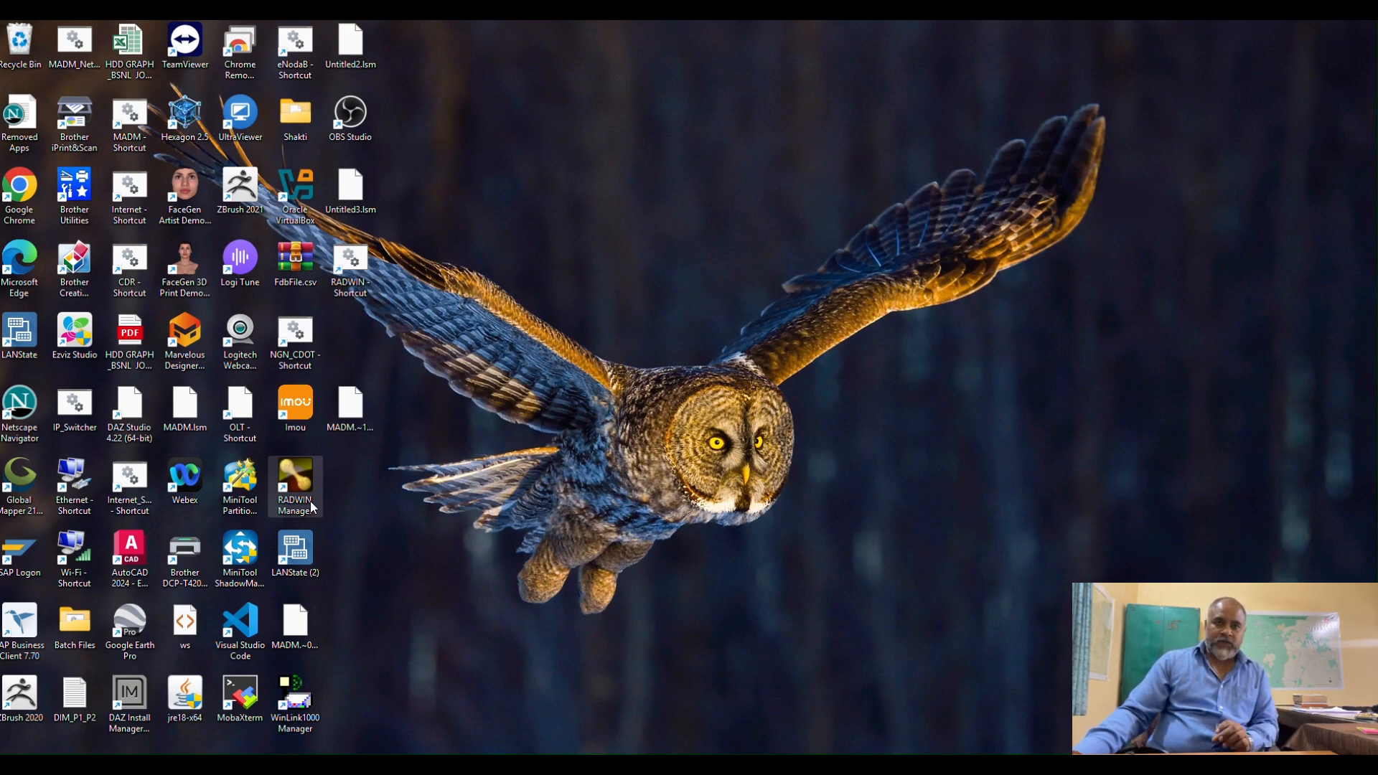
# Set the default gateway in the Ethernet adapter's TCP/IPv4 properties to 10.0.0.123 and save the adapter configuration.
pyautogui.moveTo(994, 765)
pyautogui.click(1036, 734)
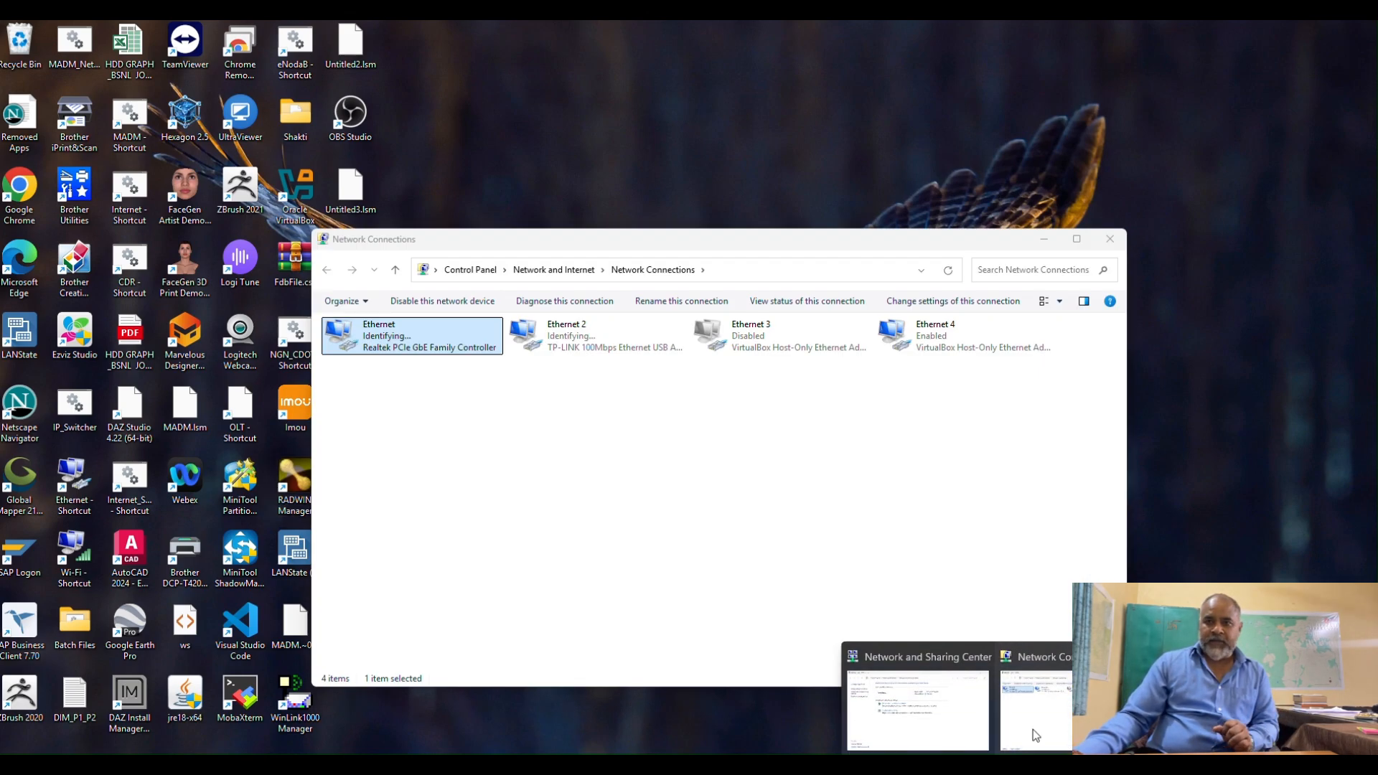
pyautogui.rightClick(443, 335)
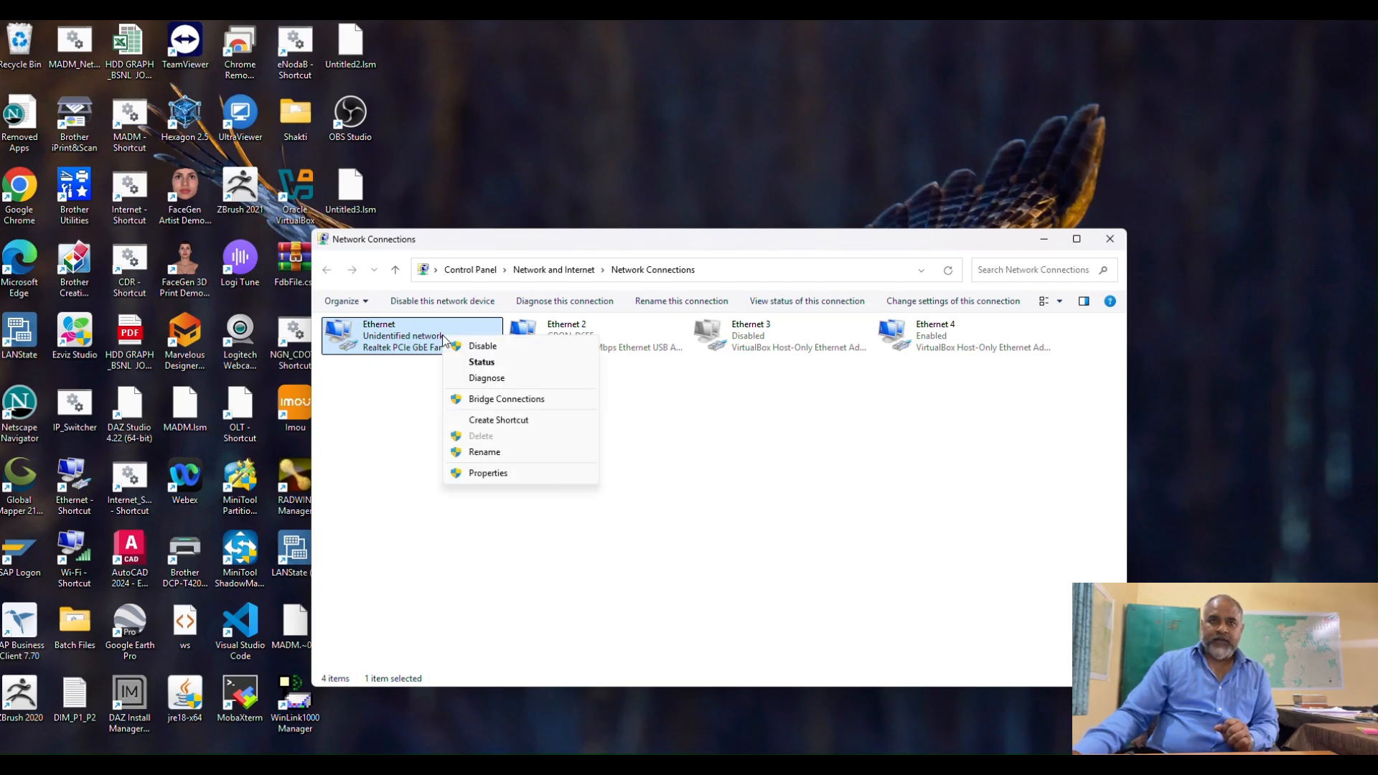
pyautogui.click(488, 474)
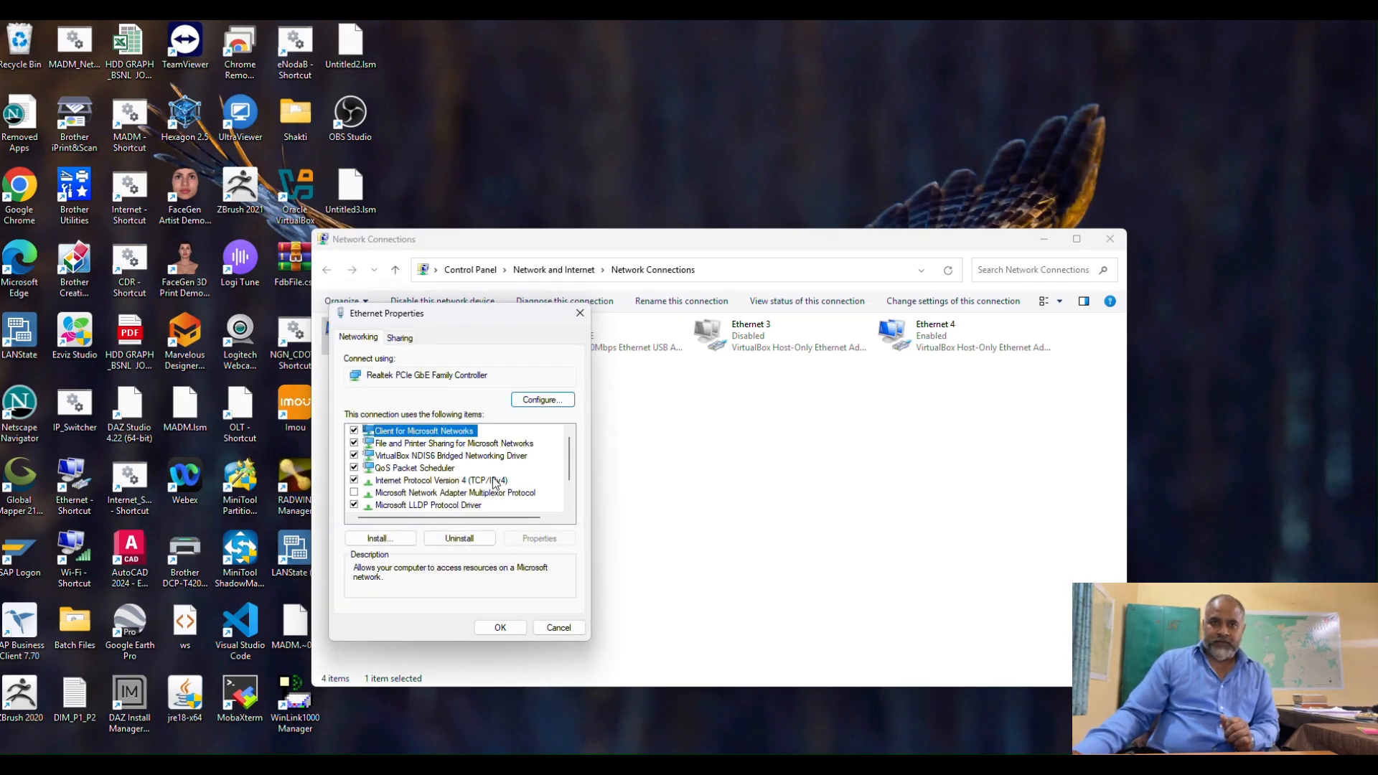
pyautogui.click(494, 481)
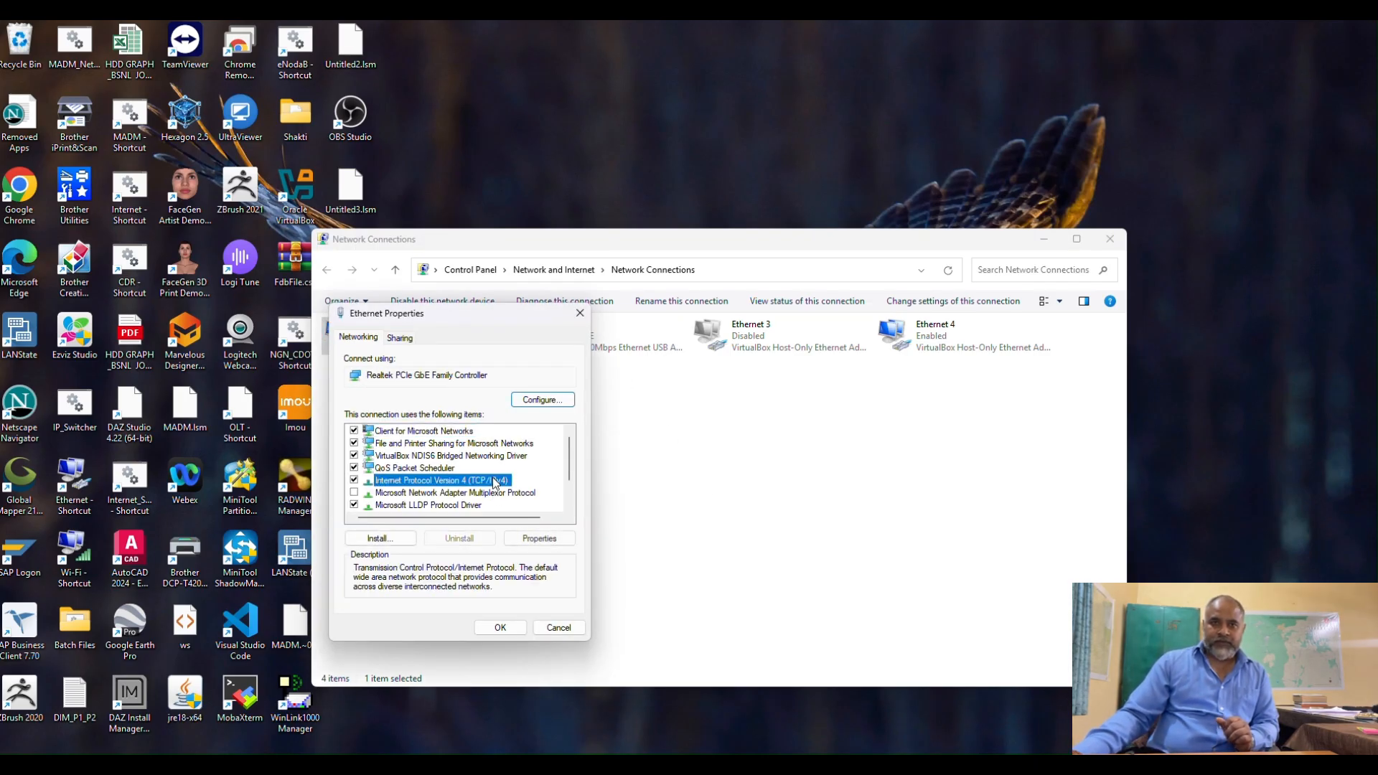
pyautogui.click(541, 539)
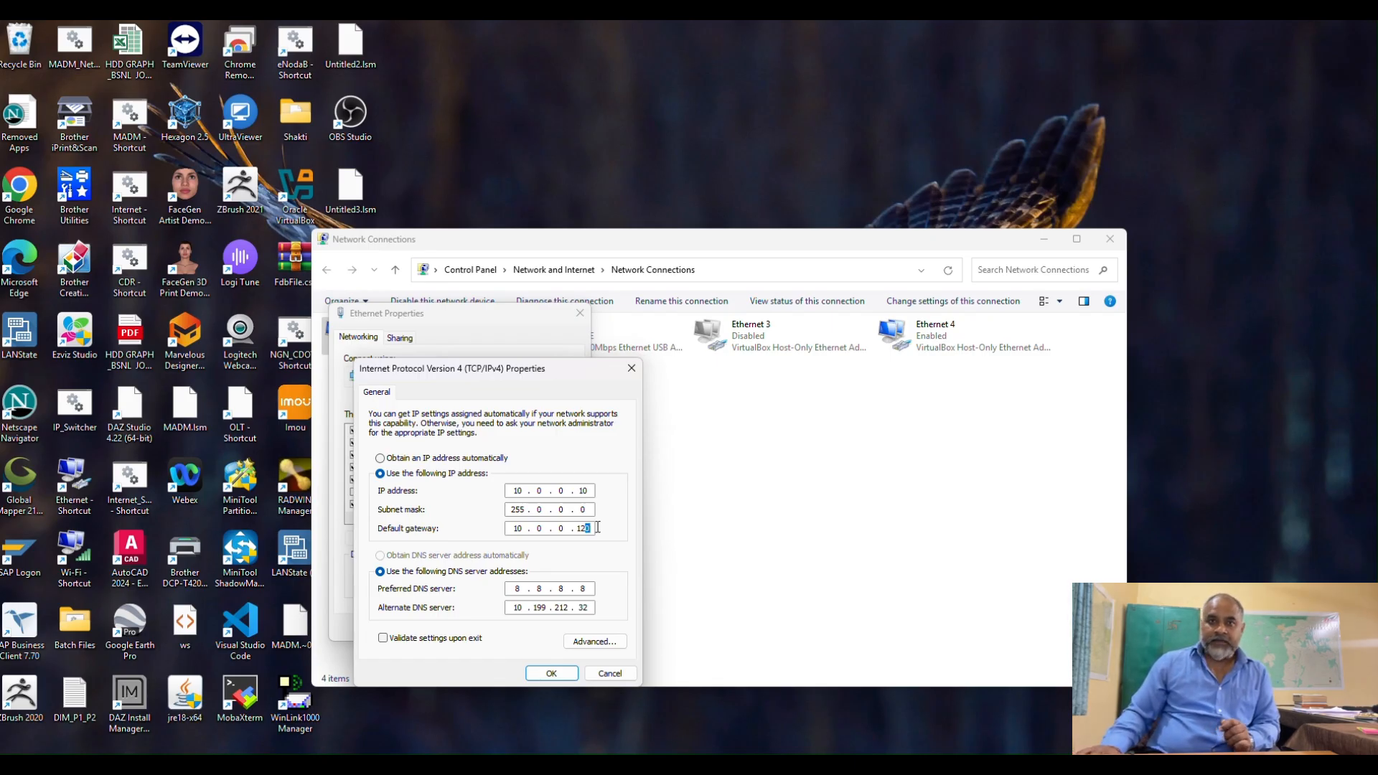
pyautogui.write('3')
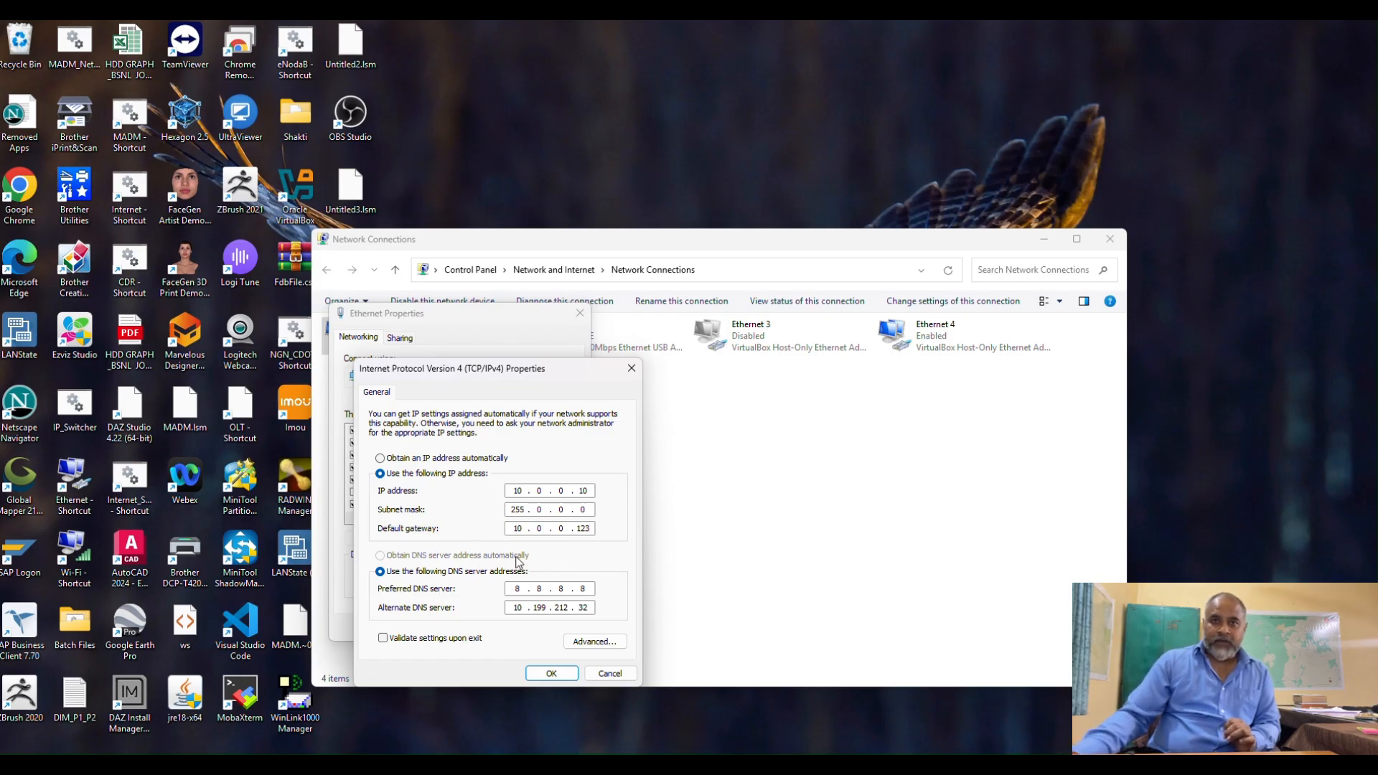
pyautogui.click(552, 673)
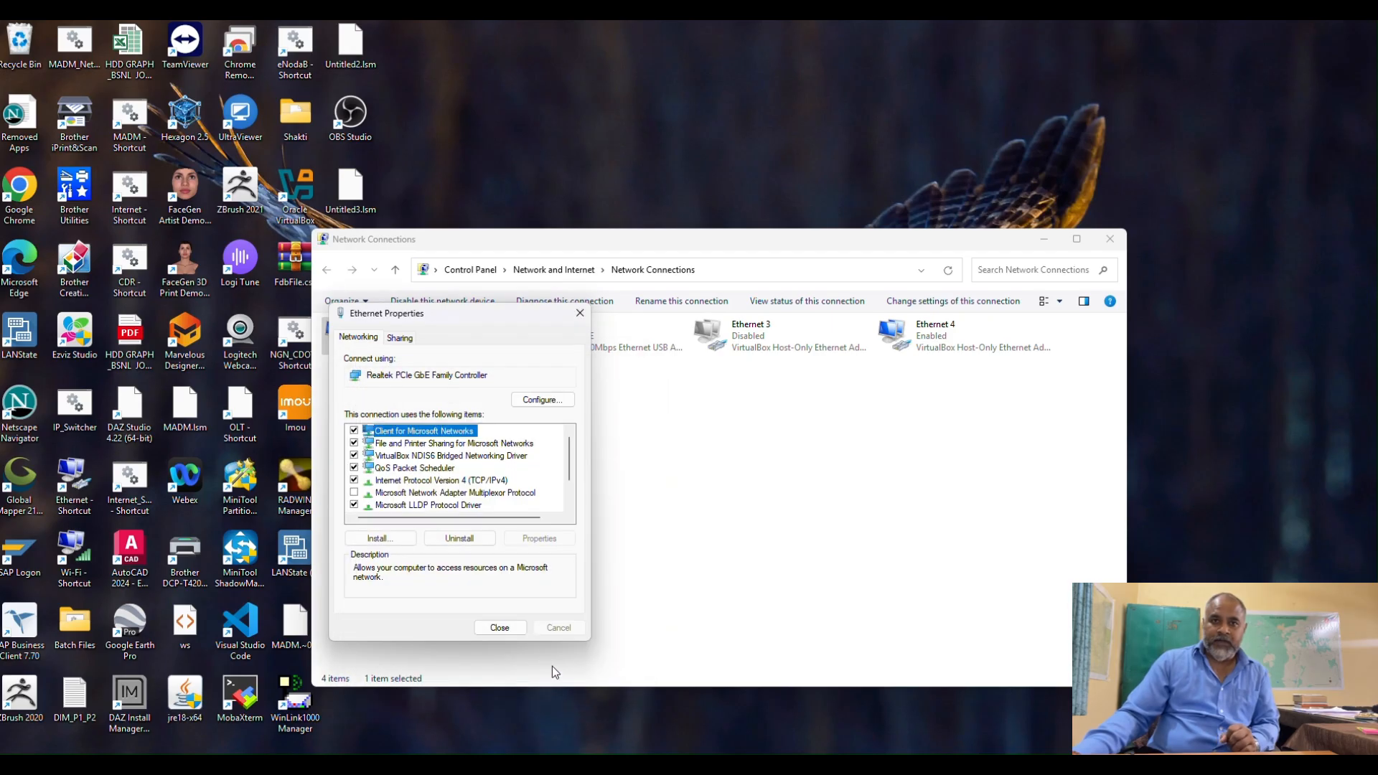
pyautogui.click(504, 626)
# Ping 10.0.0.123 from Command Prompt to check the connection to the radio's new address, and minimize the window.
pyautogui.press('super')
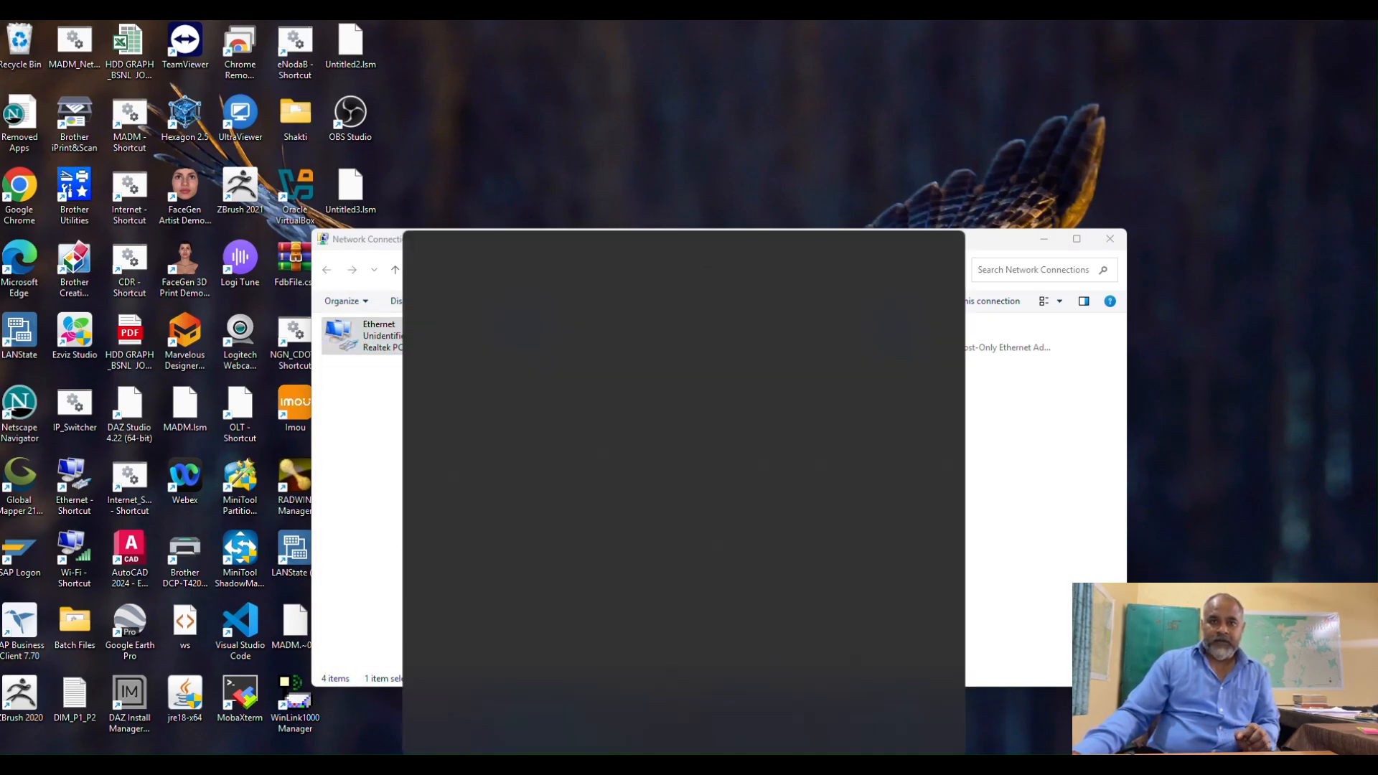
pyautogui.click(461, 596)
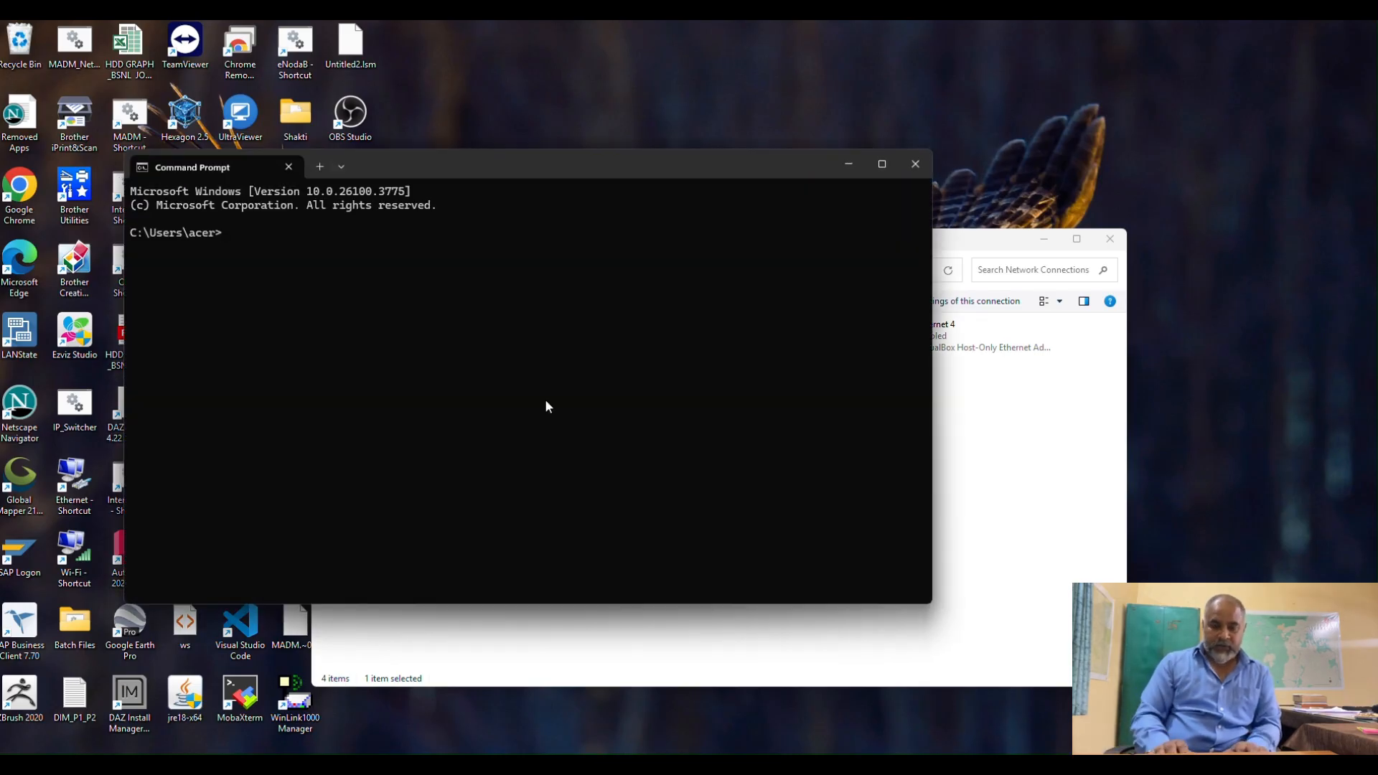
pyautogui.write('PIN')
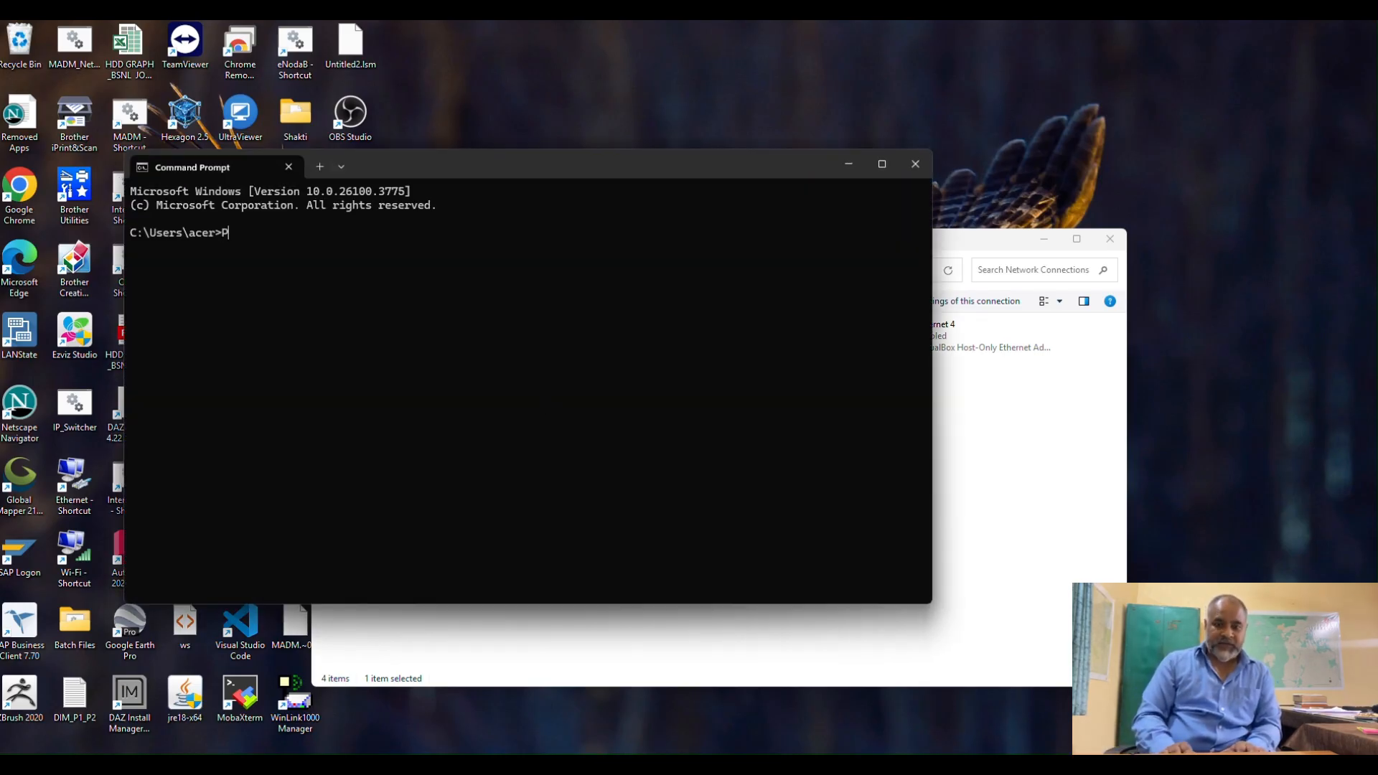
pyautogui.press('BackSpace')
pyautogui.press('BackSpace')
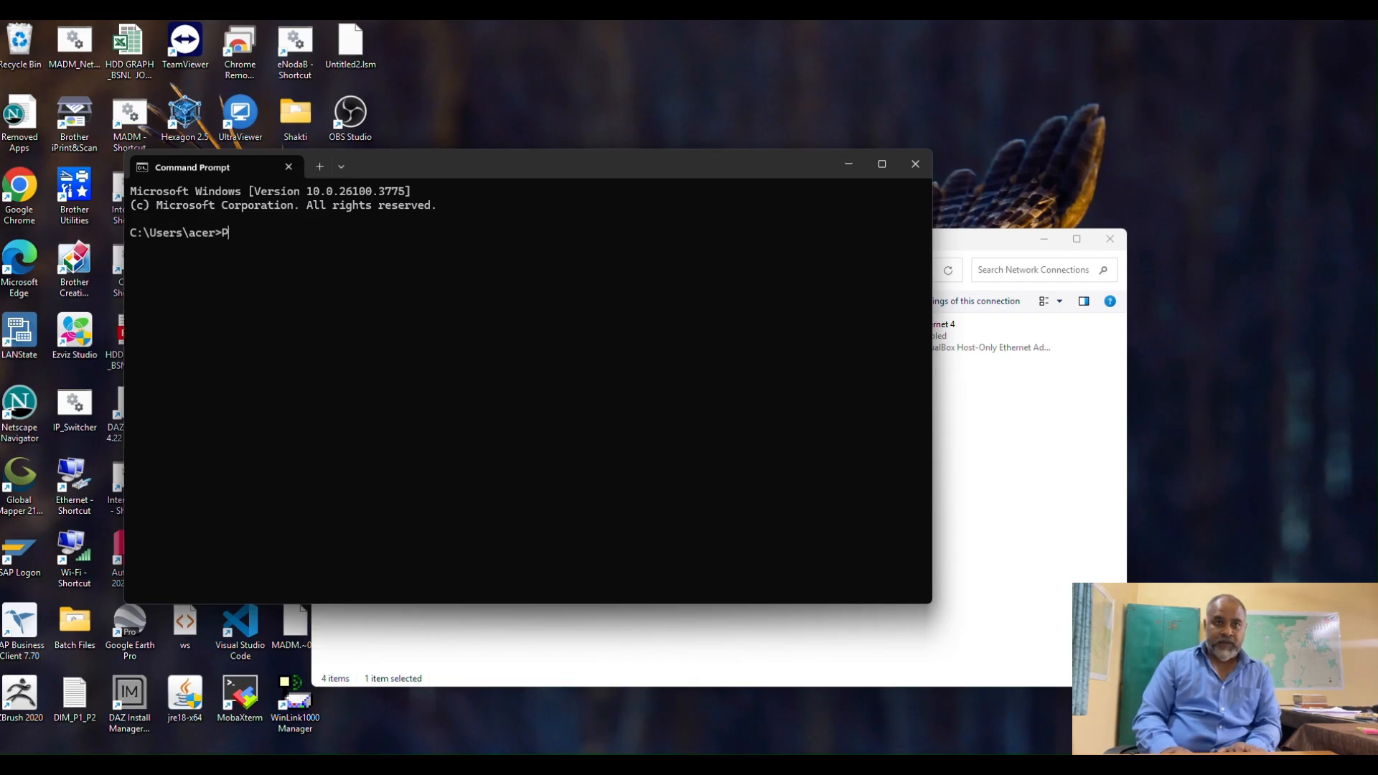
pyautogui.press('BackSpace')
pyautogui.write('ping')
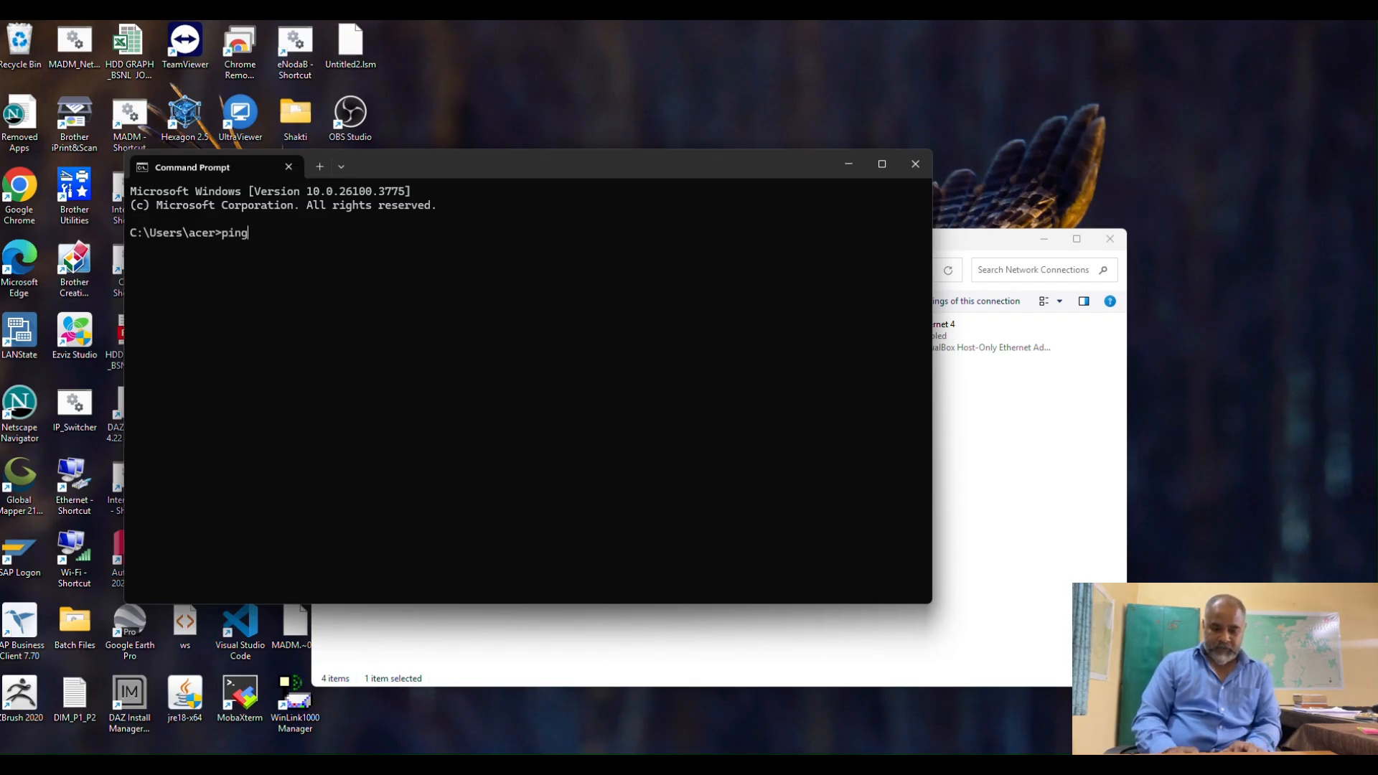
pyautogui.write(' 10.0.')
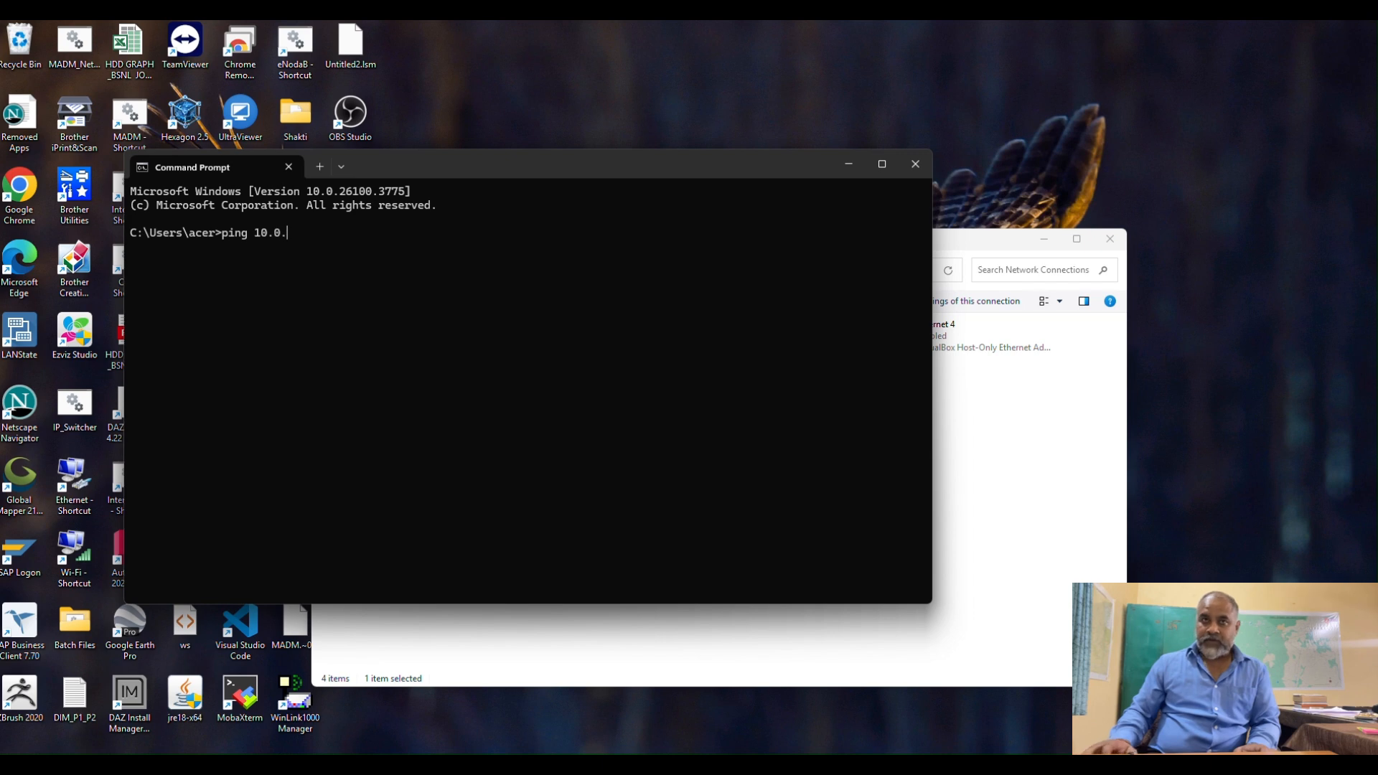
pyautogui.write('0.123')
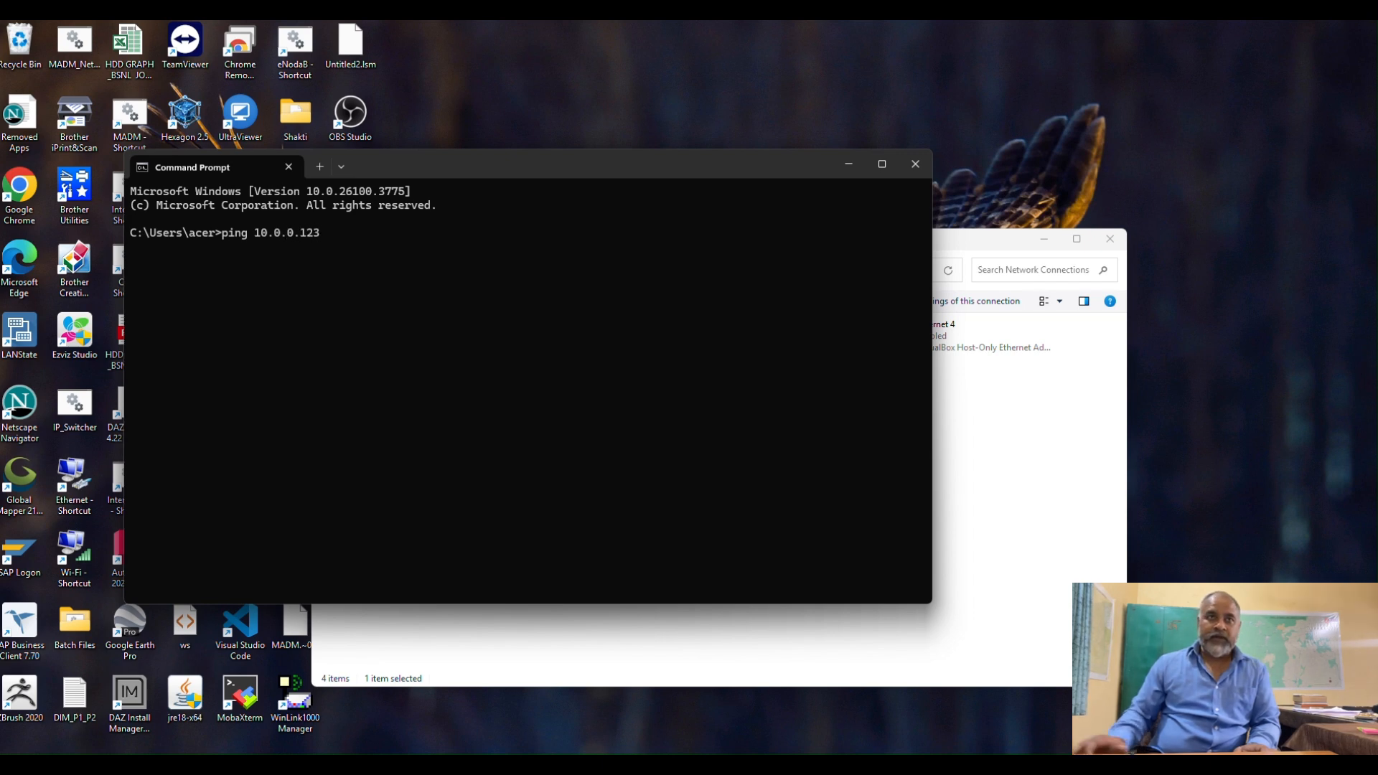
pyautogui.press('Return')
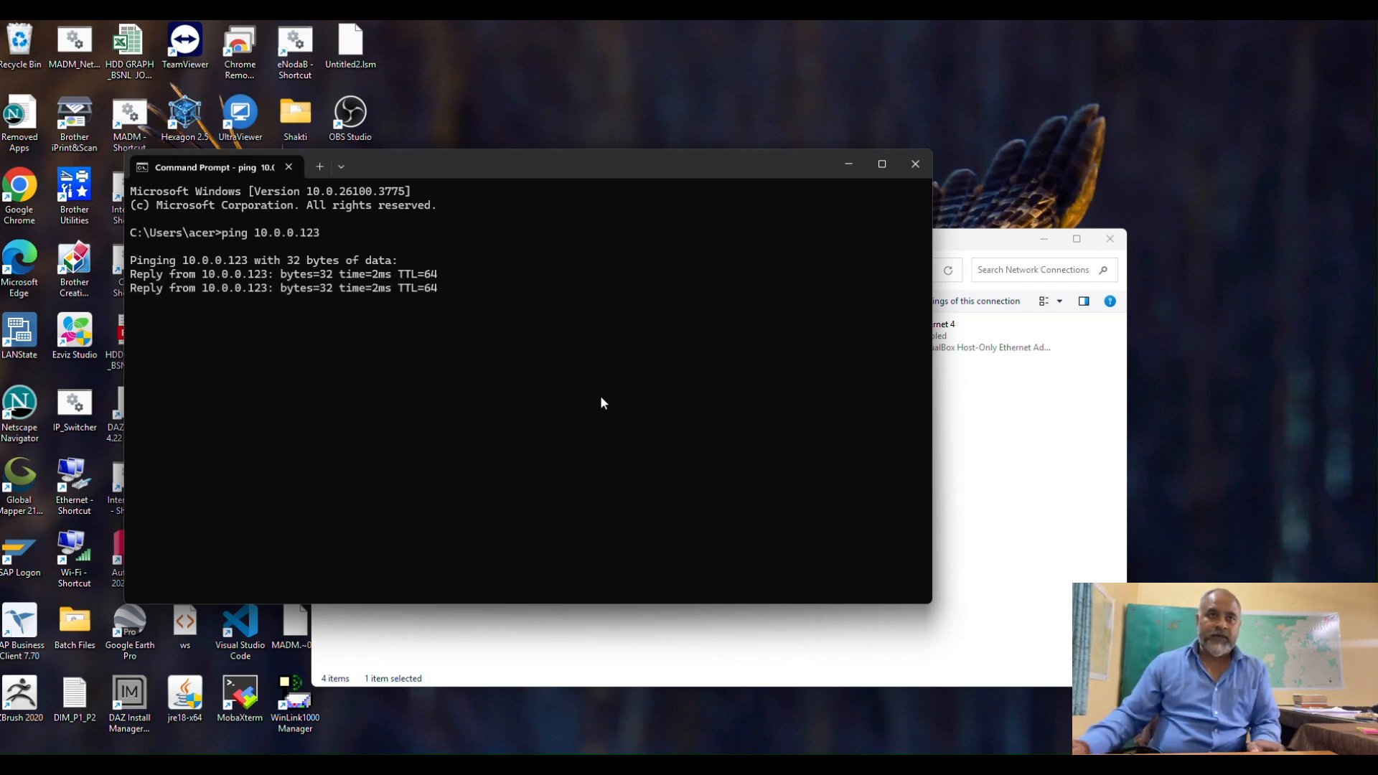
pyautogui.click(849, 165)
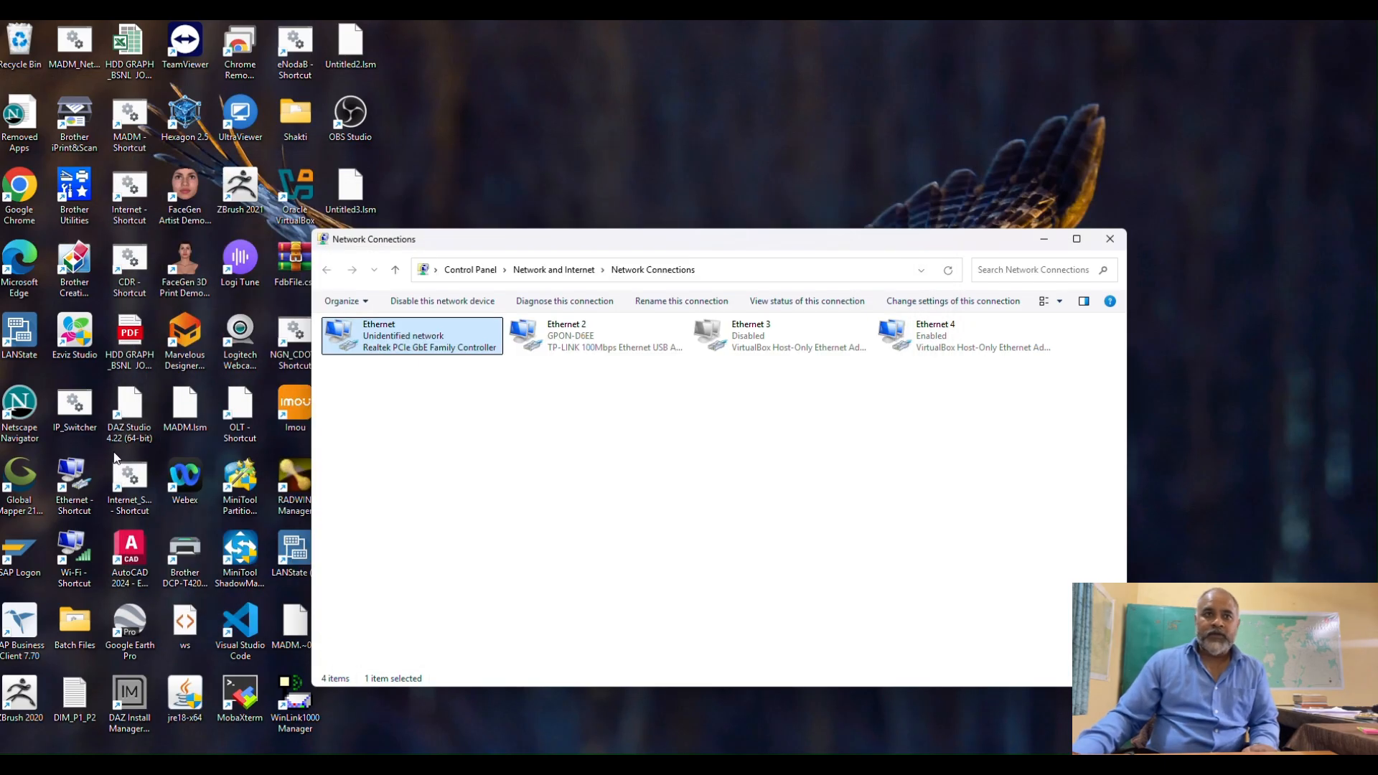
# Switch to RADWIN Manager and log on to the radio at IP address 10.0.0.123 with the account password.
pyautogui.moveTo(623, 242); pyautogui.dragTo(731, 237)
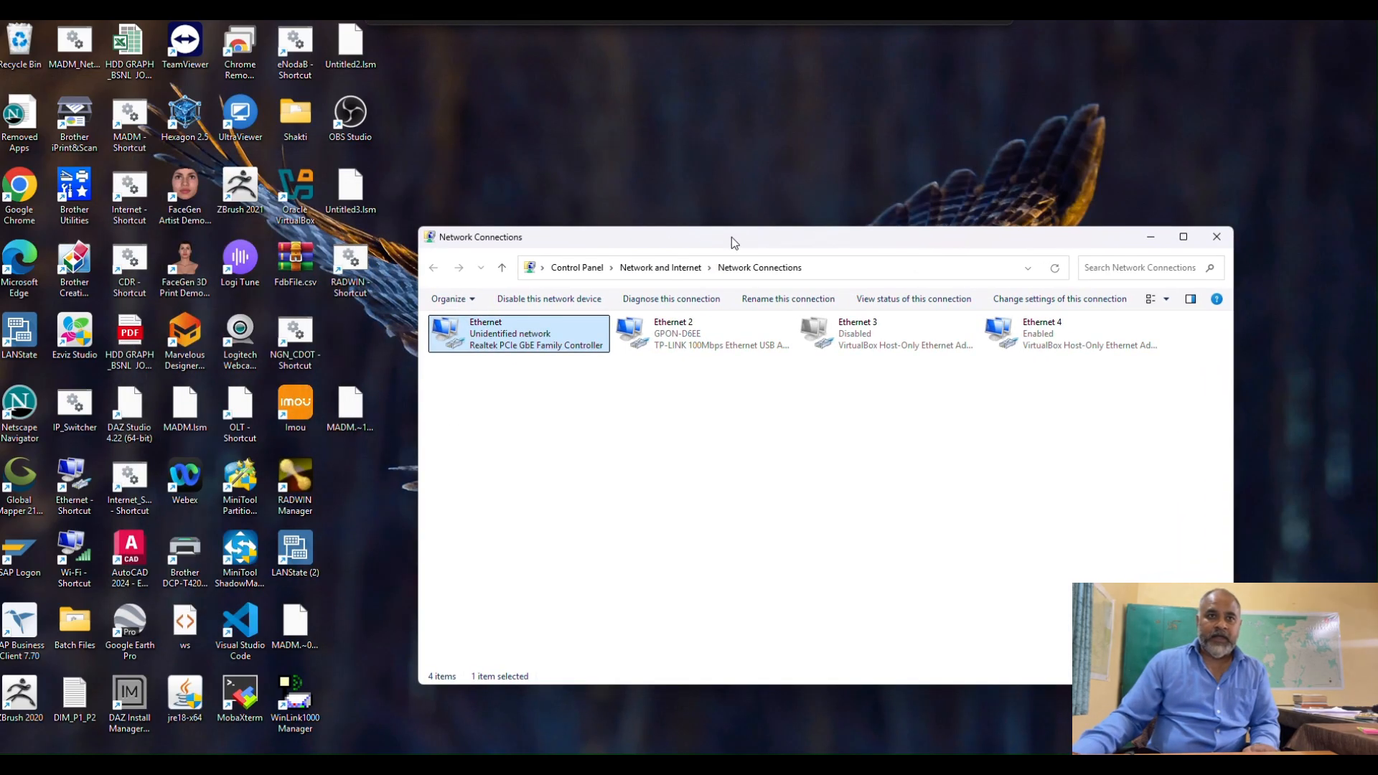
pyautogui.doubleClick(310, 477)
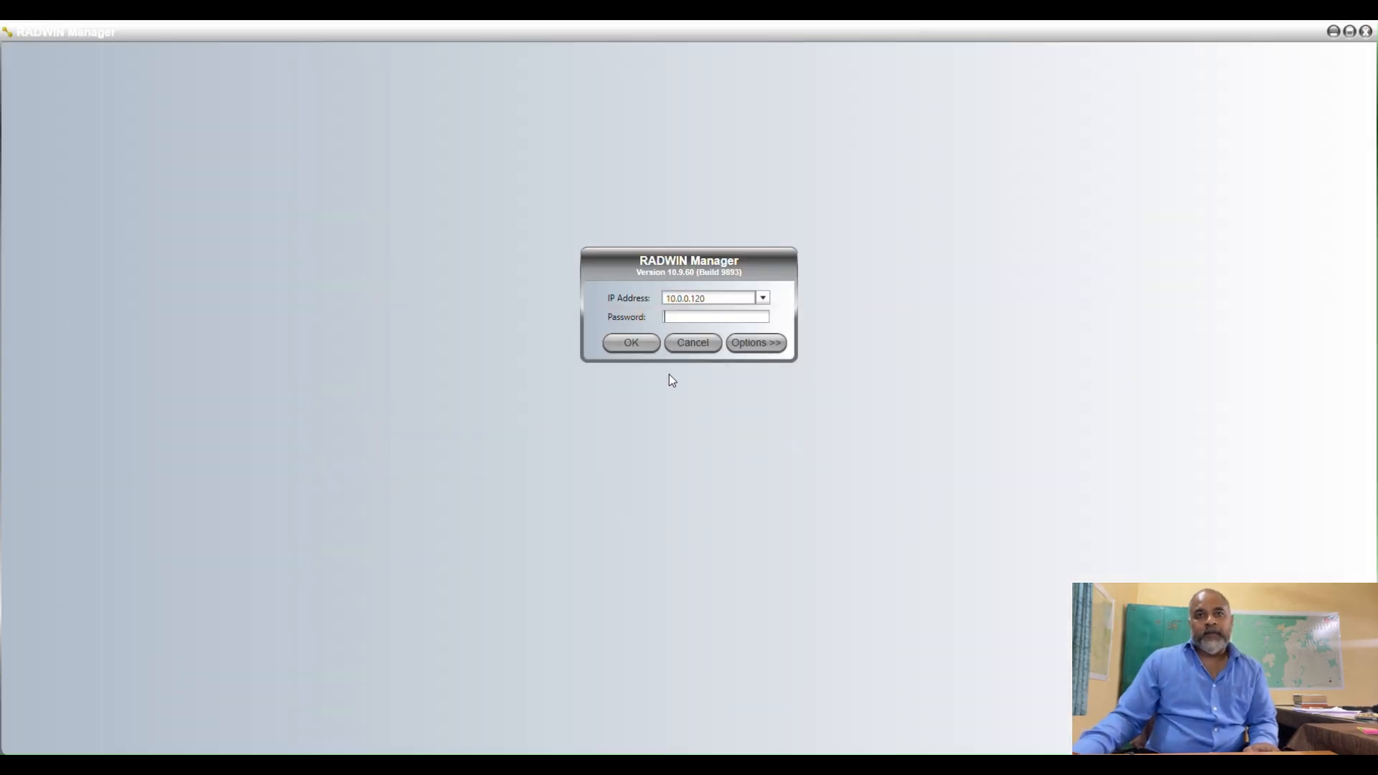
pyautogui.click(716, 298)
pyautogui.click(716, 298)
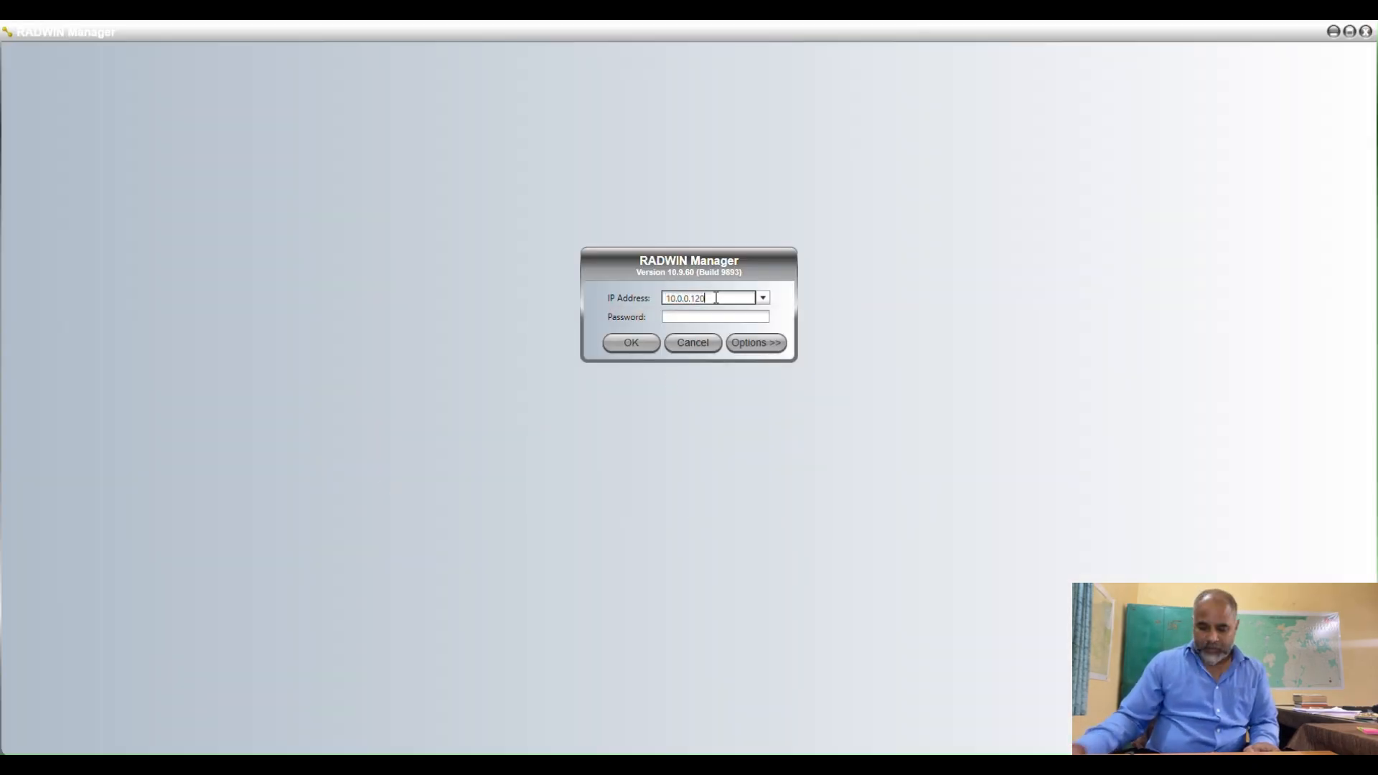
pyautogui.press('BackSpace')
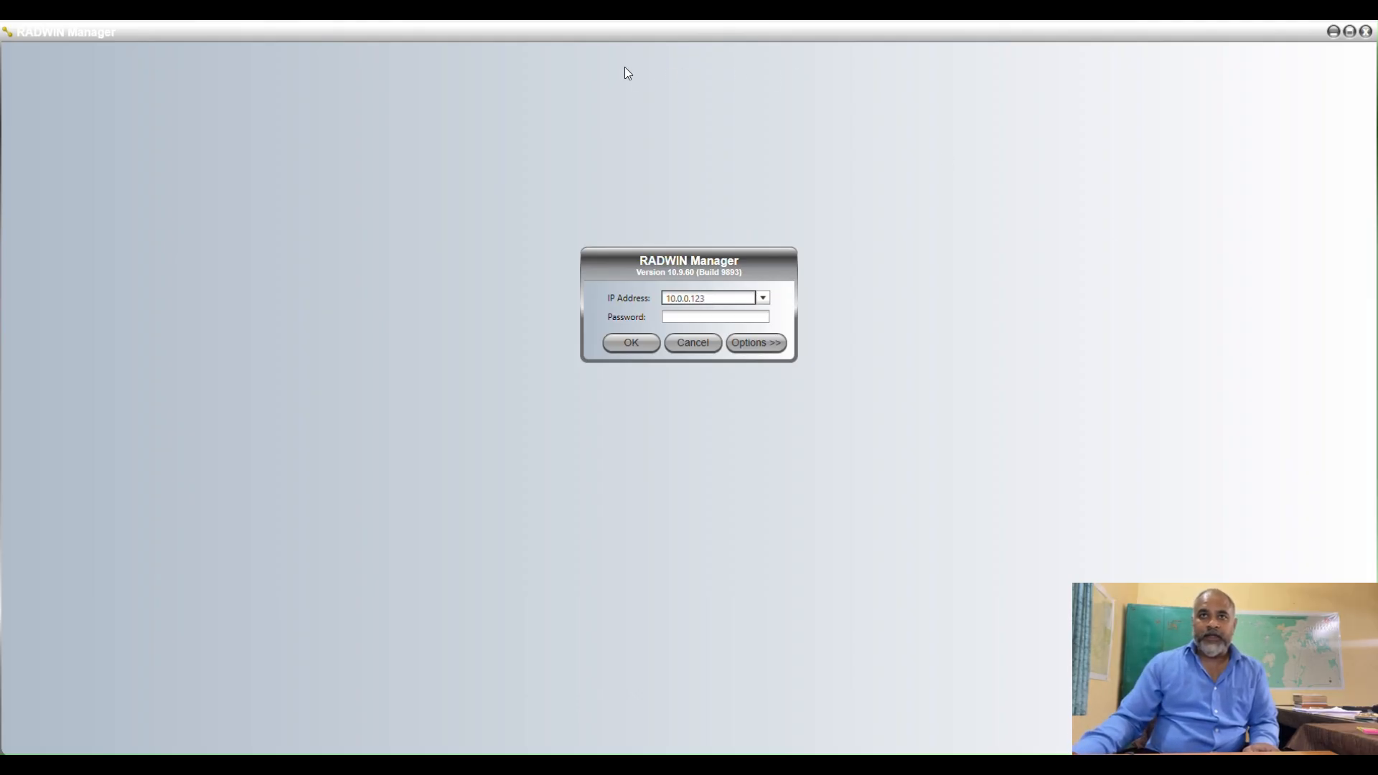
pyautogui.click(683, 314)
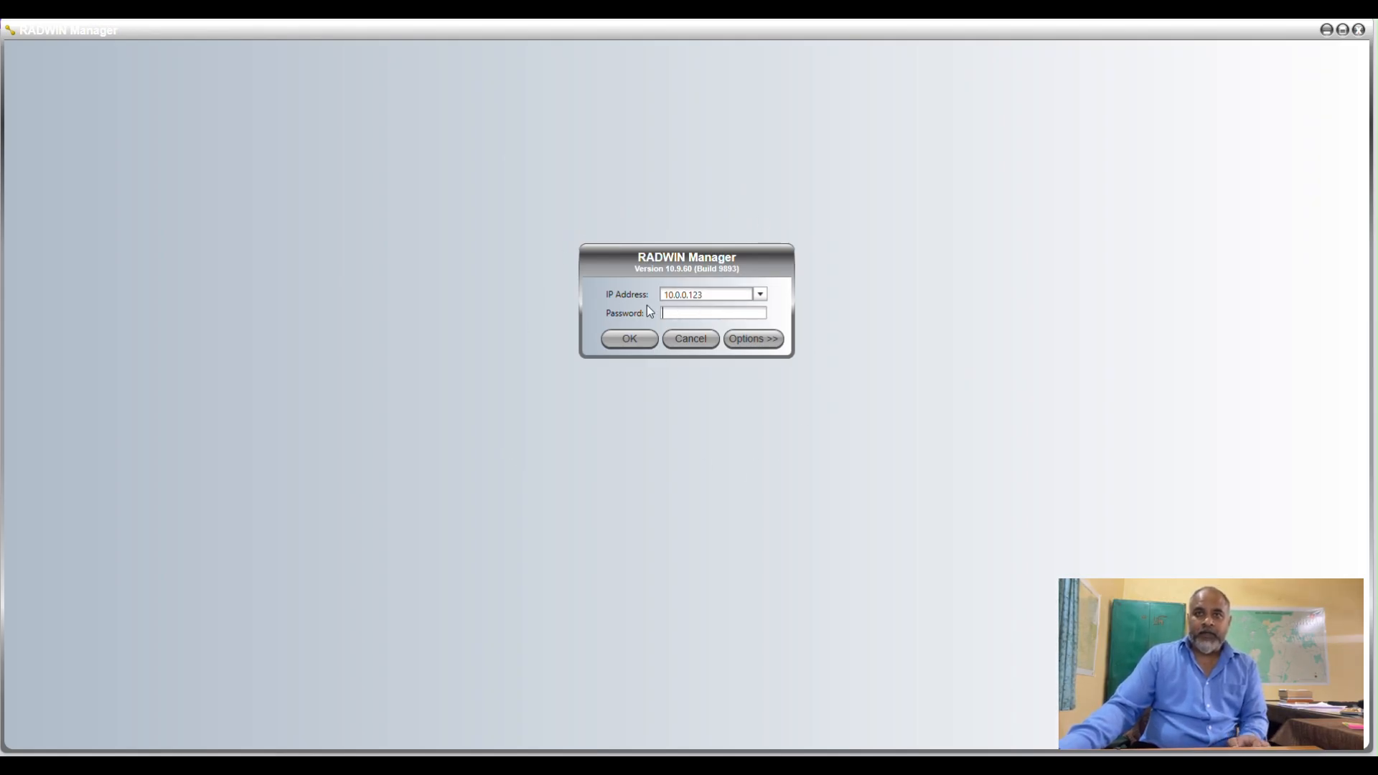
pyautogui.click(669, 295)
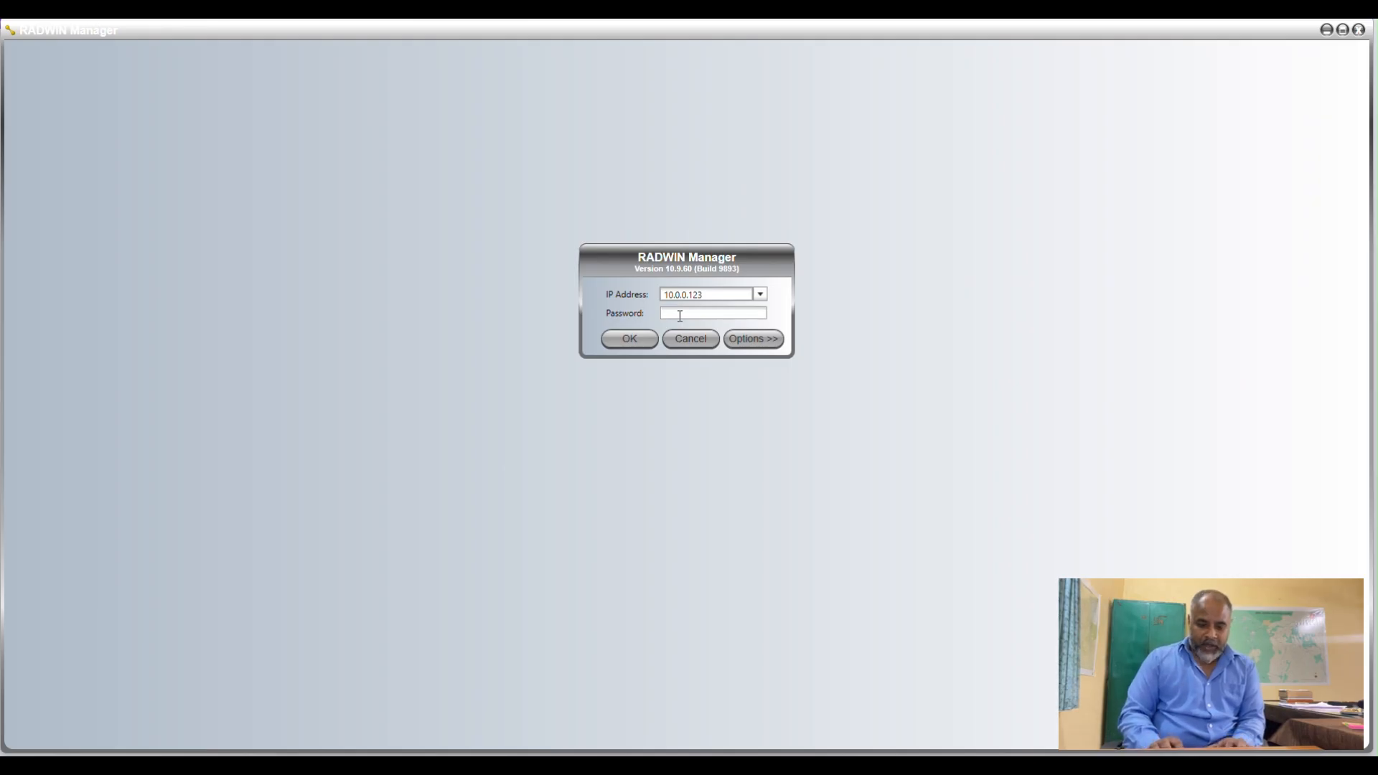
pyautogui.write('•••••')
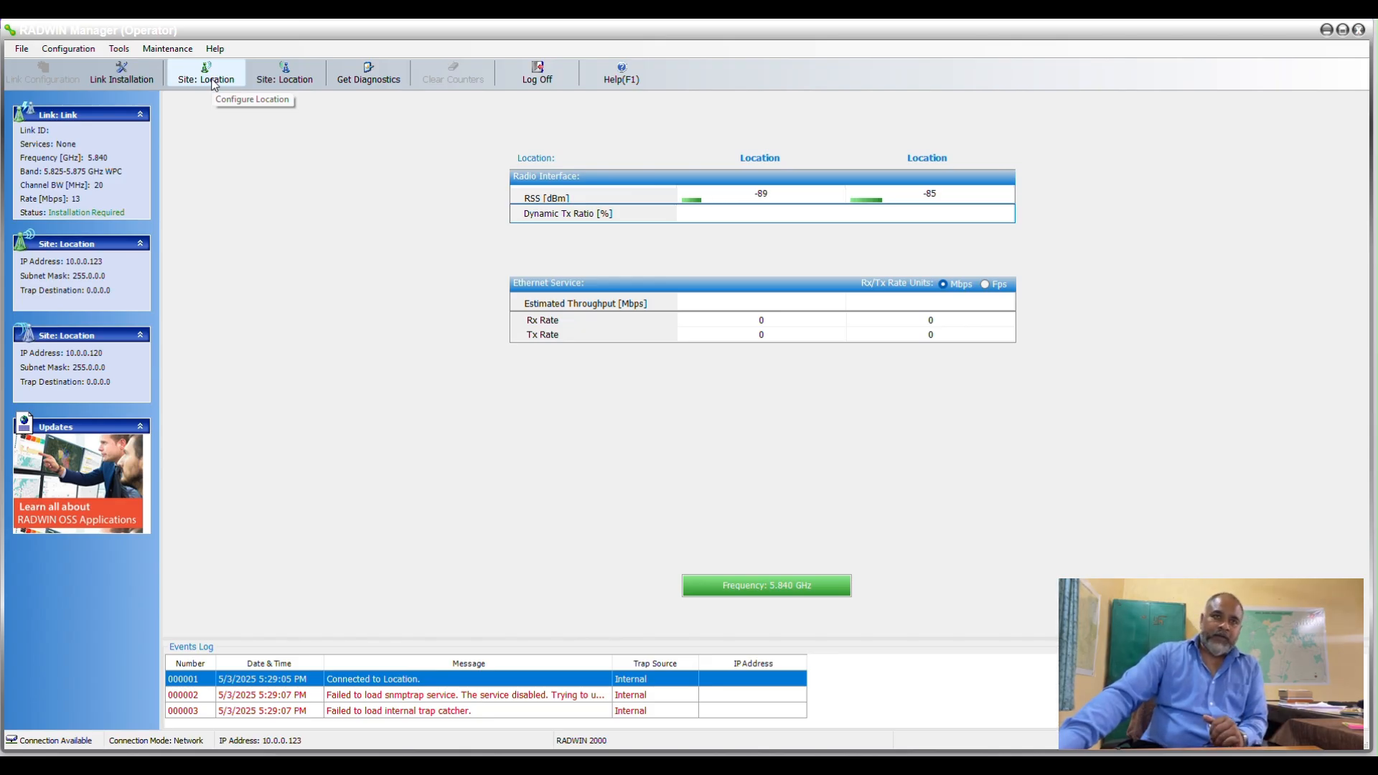
# Review the inventory of the site at 10.0.0.123 and set its date and time with Use Managing Computer Time.
pyautogui.click(209, 75)
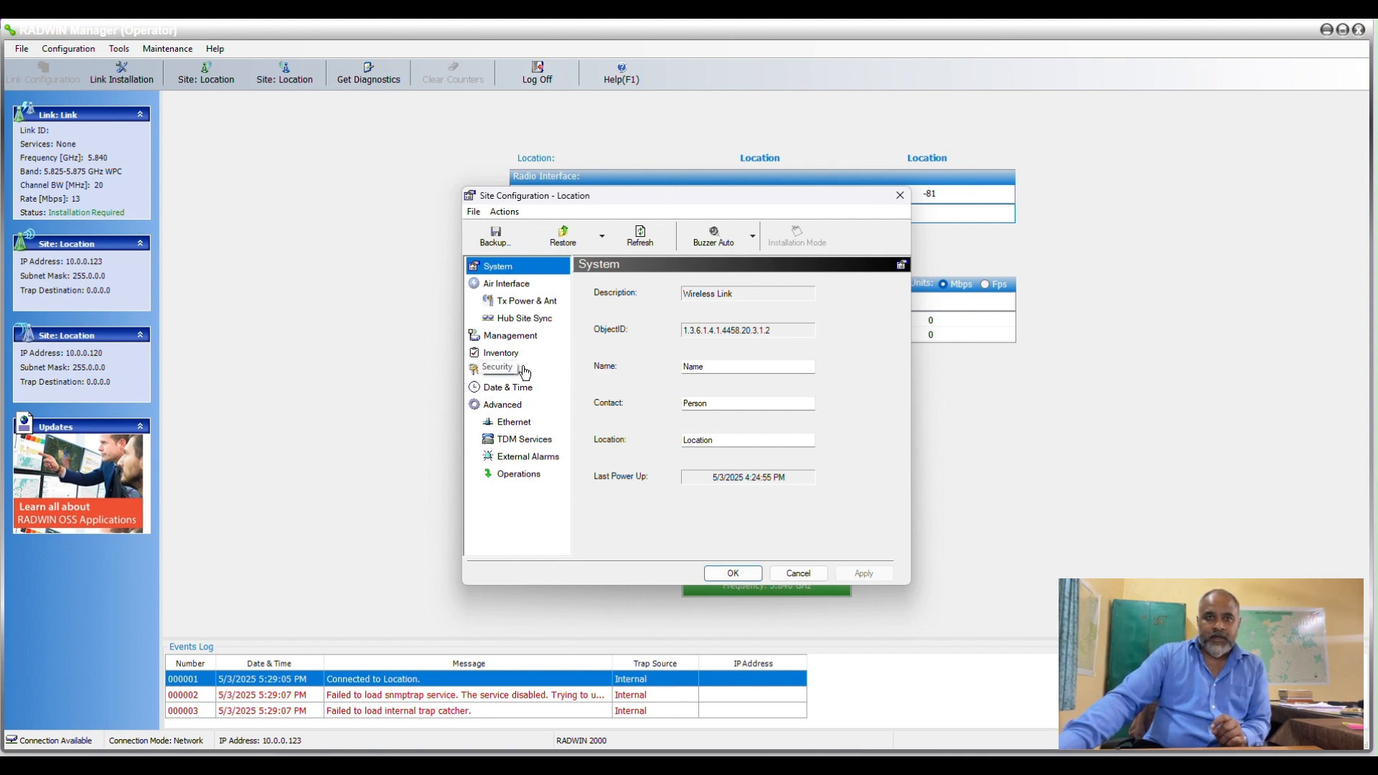
pyautogui.click(500, 352)
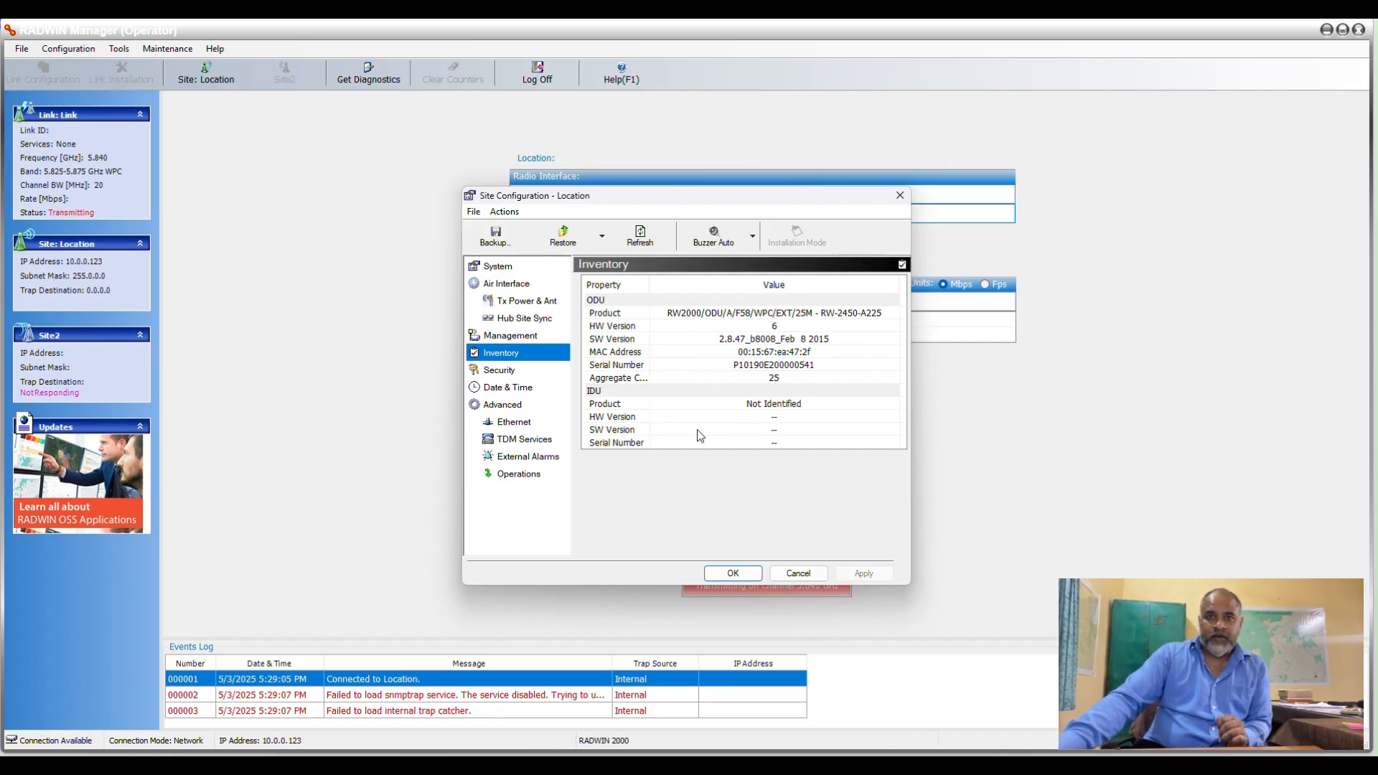
pyautogui.click(514, 387)
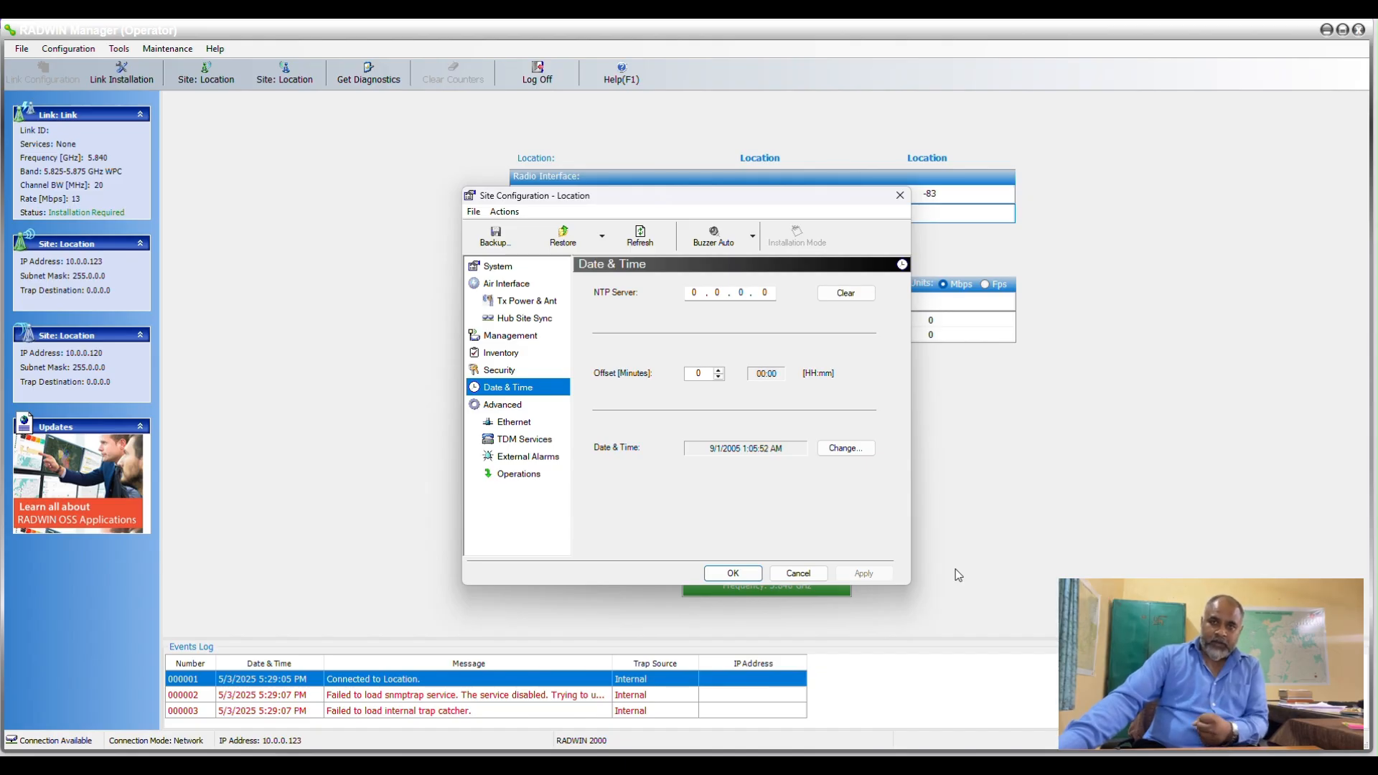
pyautogui.click(837, 449)
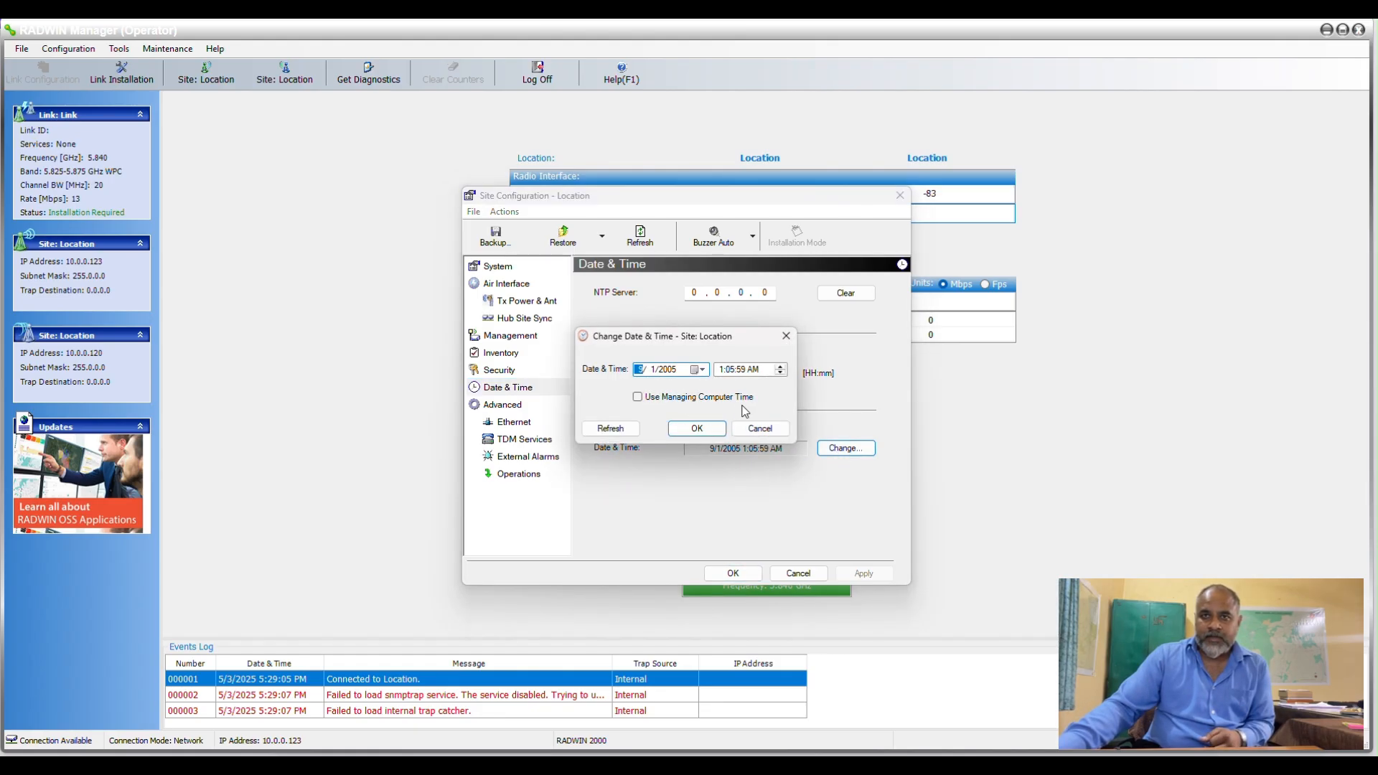
pyautogui.click(638, 398)
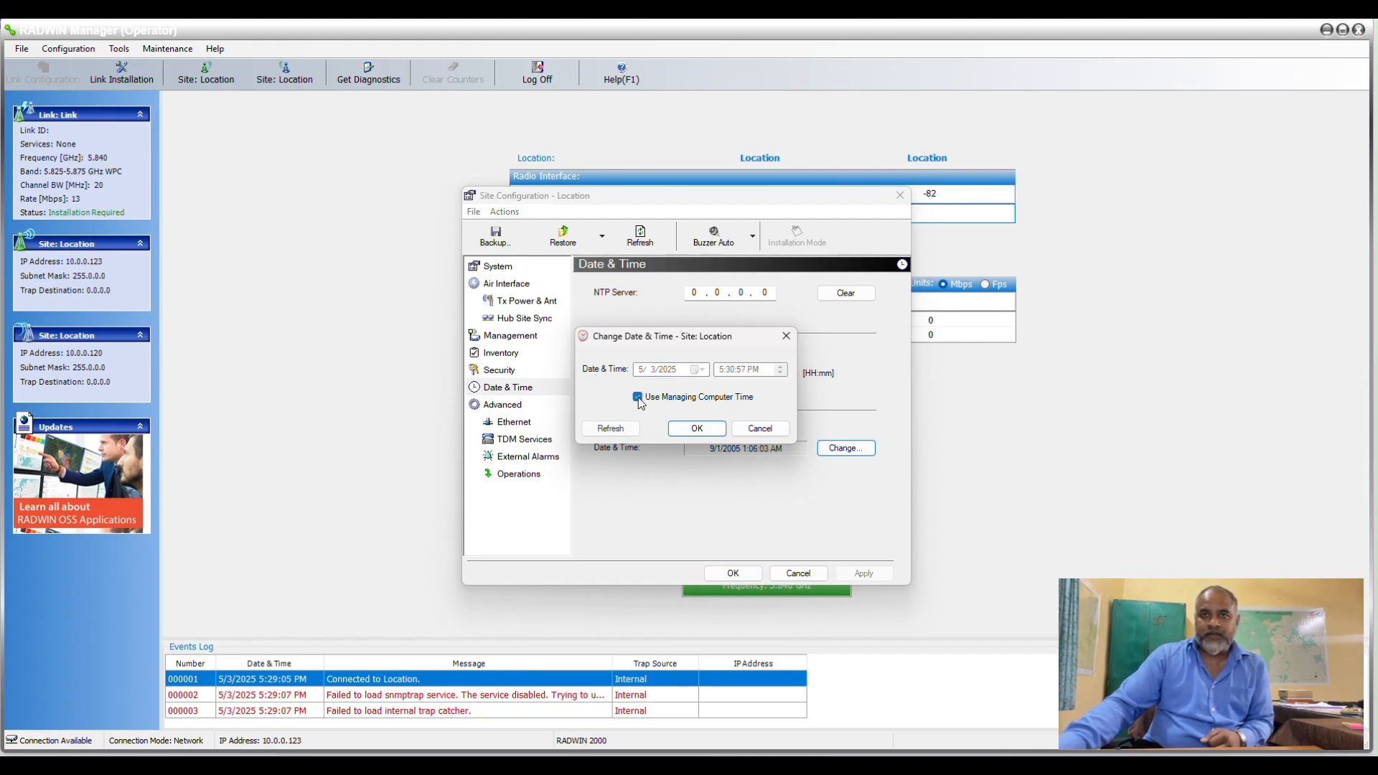
pyautogui.click(695, 429)
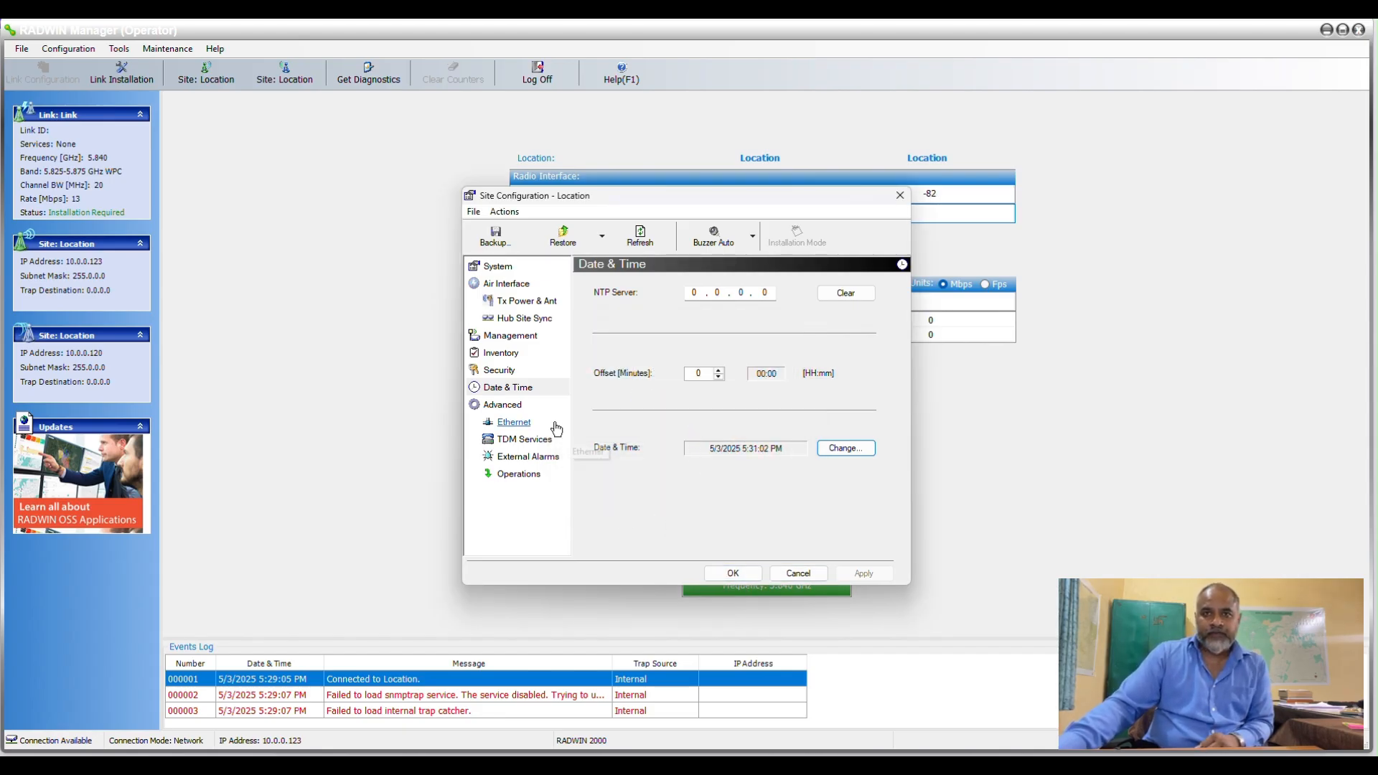
pyautogui.click(494, 404)
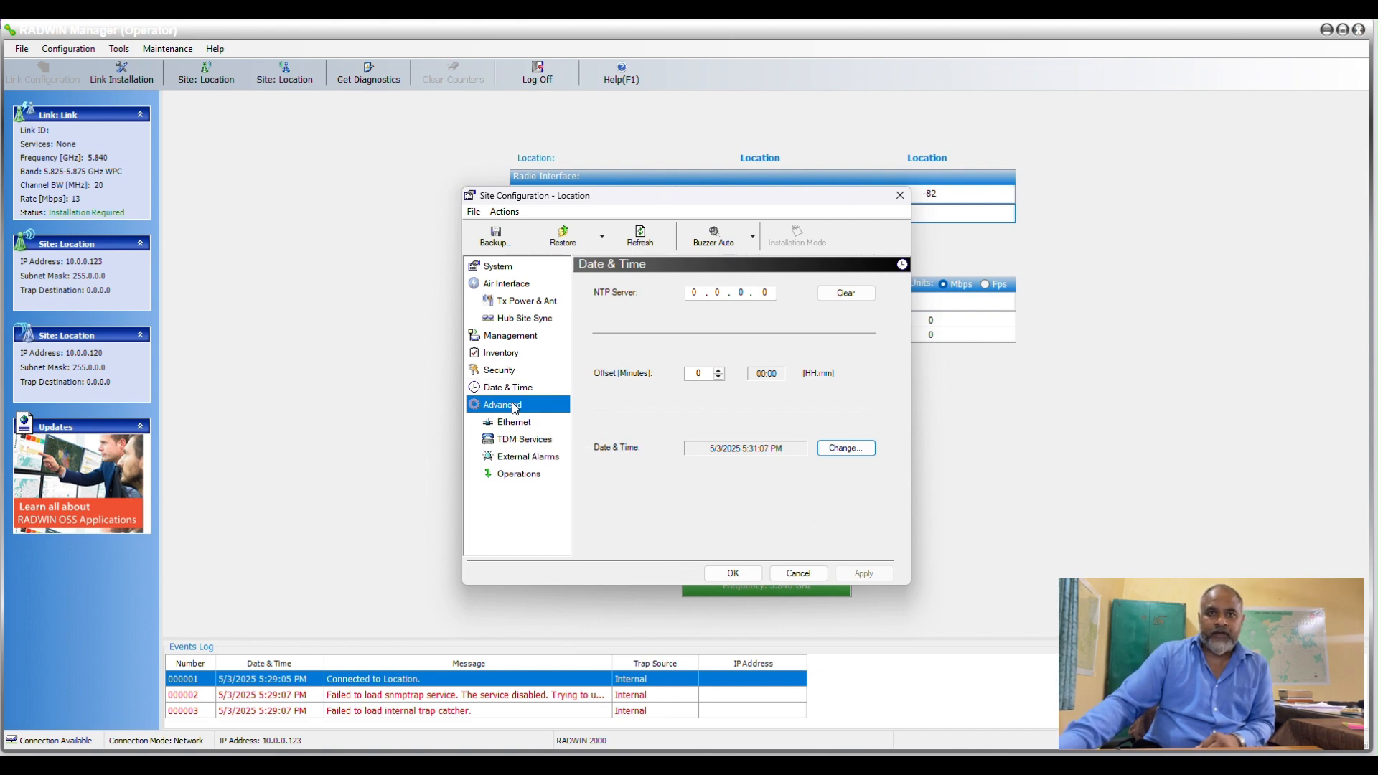
pyautogui.click(727, 573)
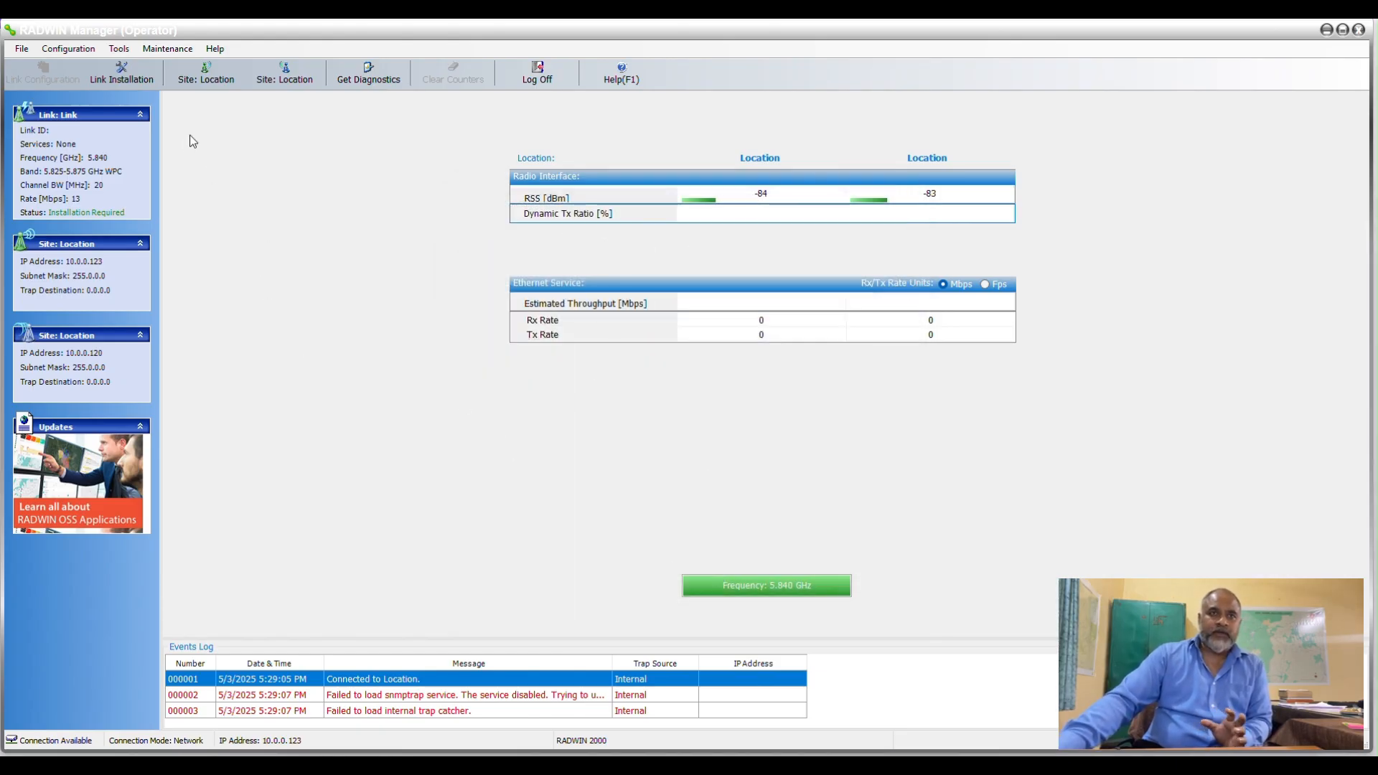
# Set the date and time of the remote site at 10.0.0.120 with Use Managing Computer Time and close its configuration.
pyautogui.click(291, 76)
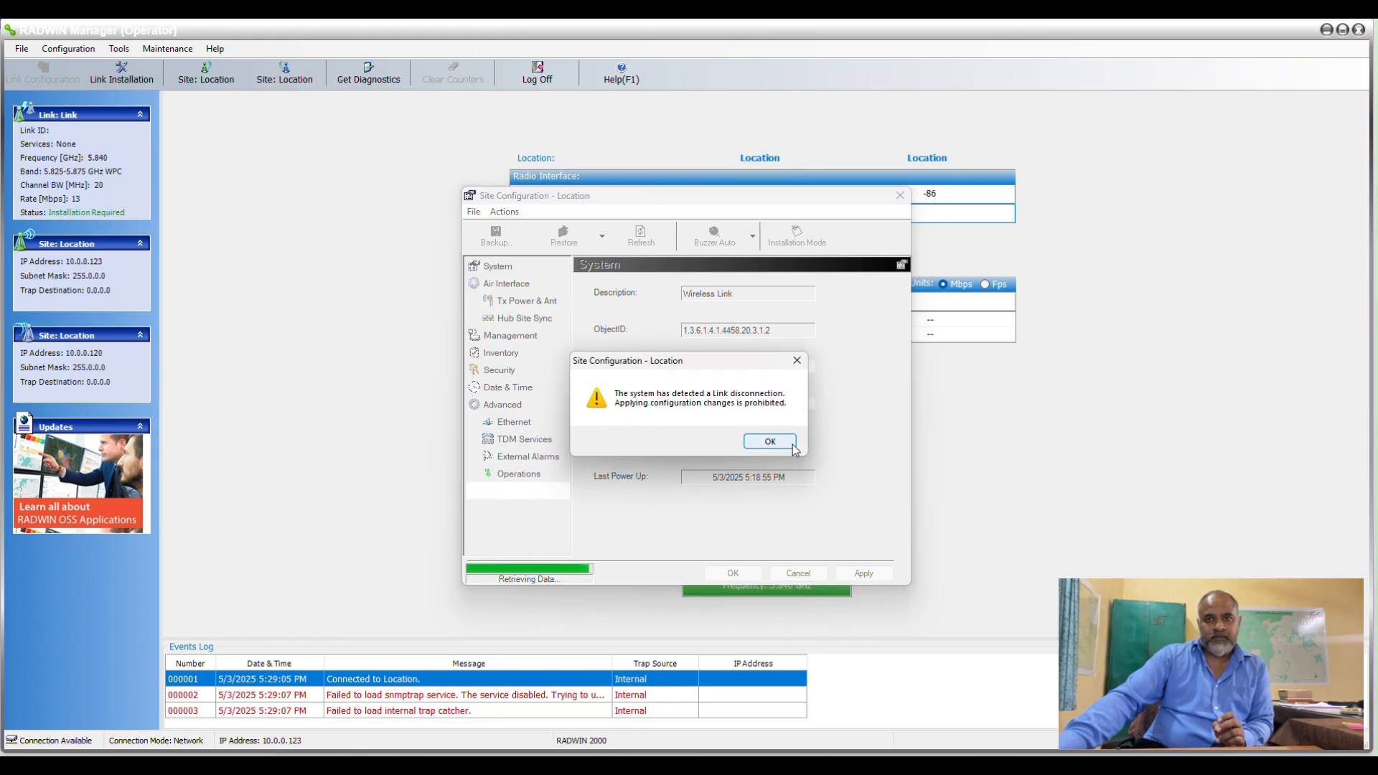
pyautogui.click(763, 442)
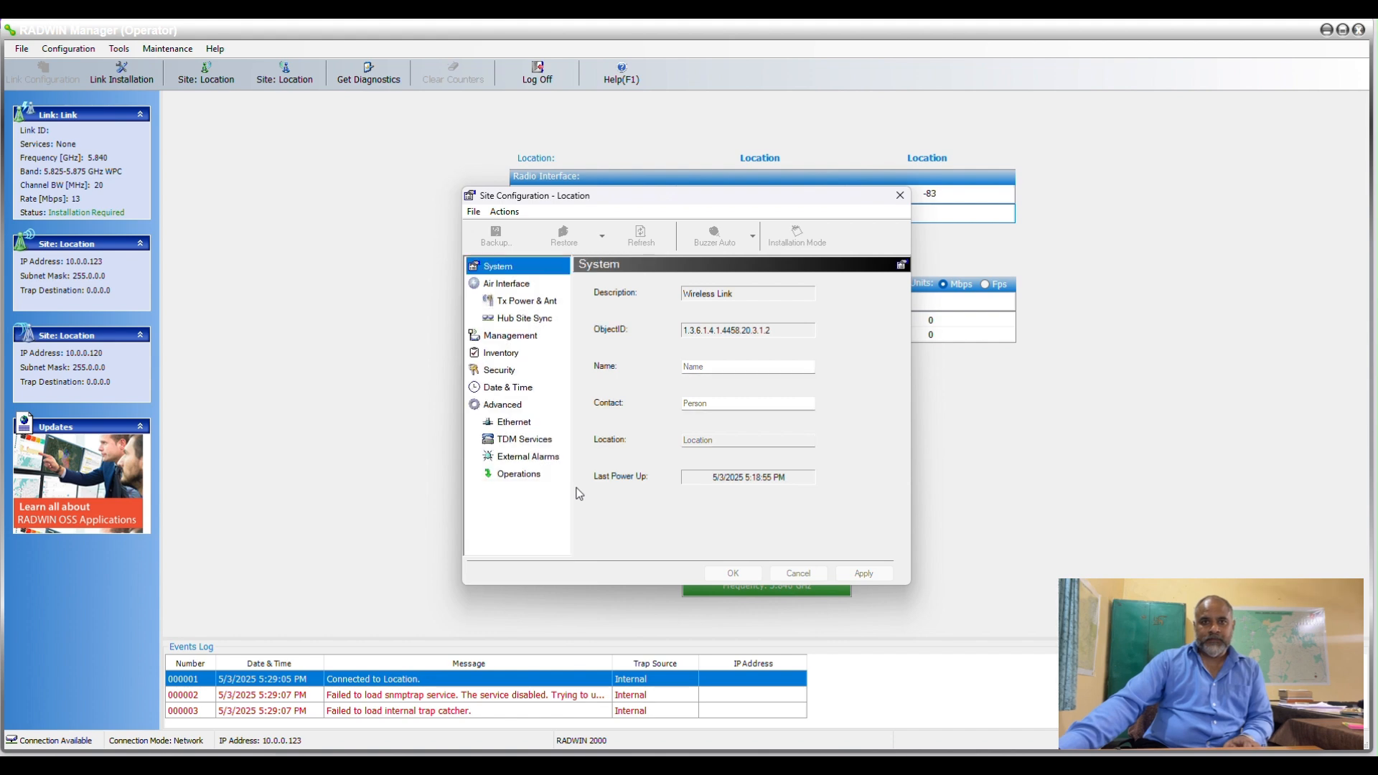
pyautogui.click(501, 390)
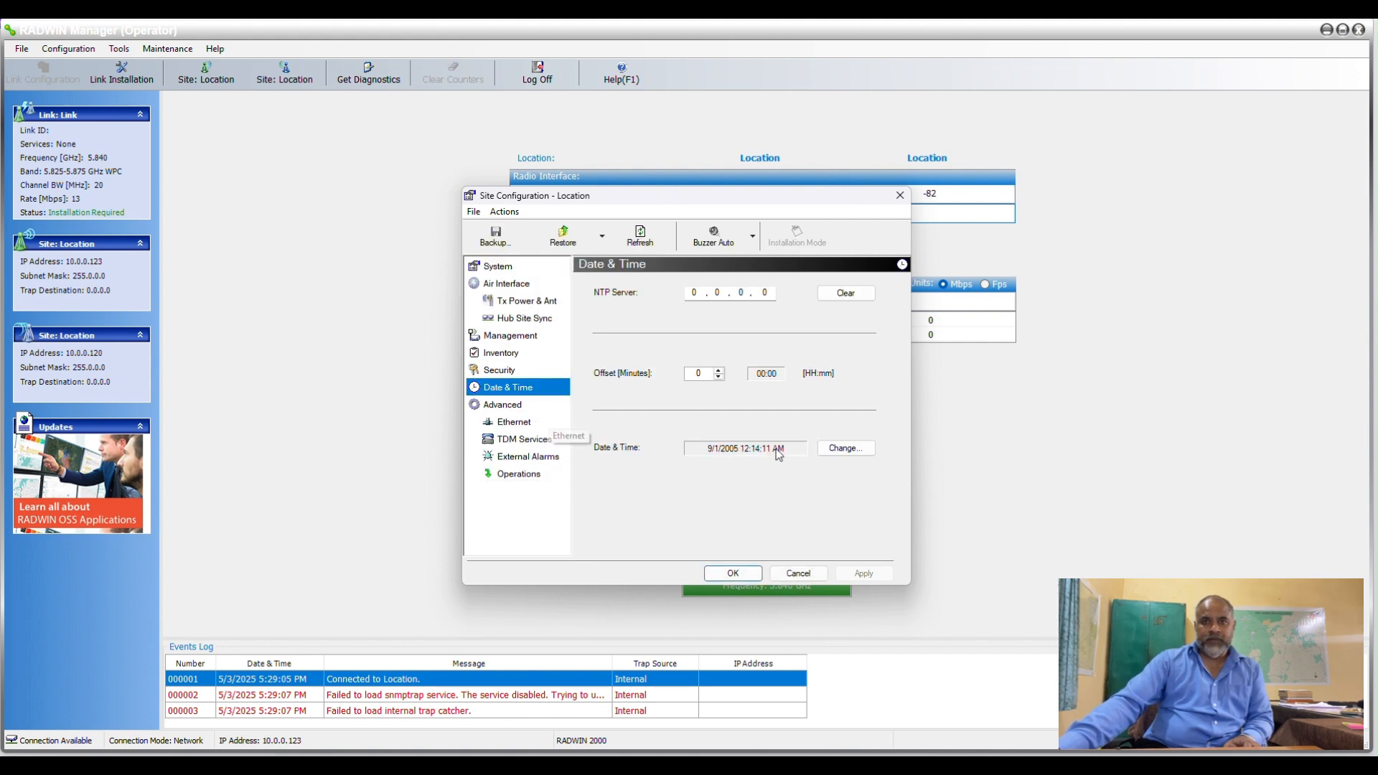
pyautogui.click(846, 448)
pyautogui.click(679, 399)
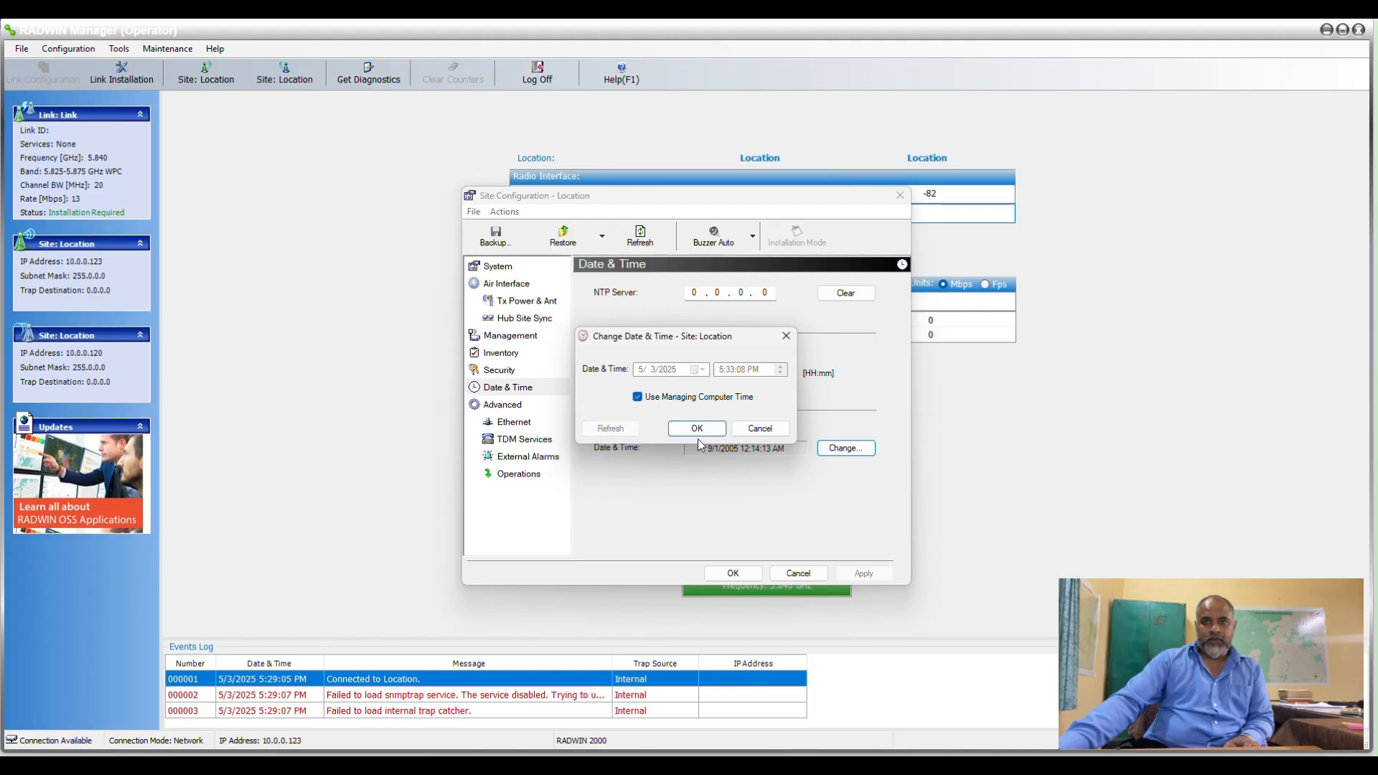
pyautogui.click(696, 429)
pyautogui.click(733, 574)
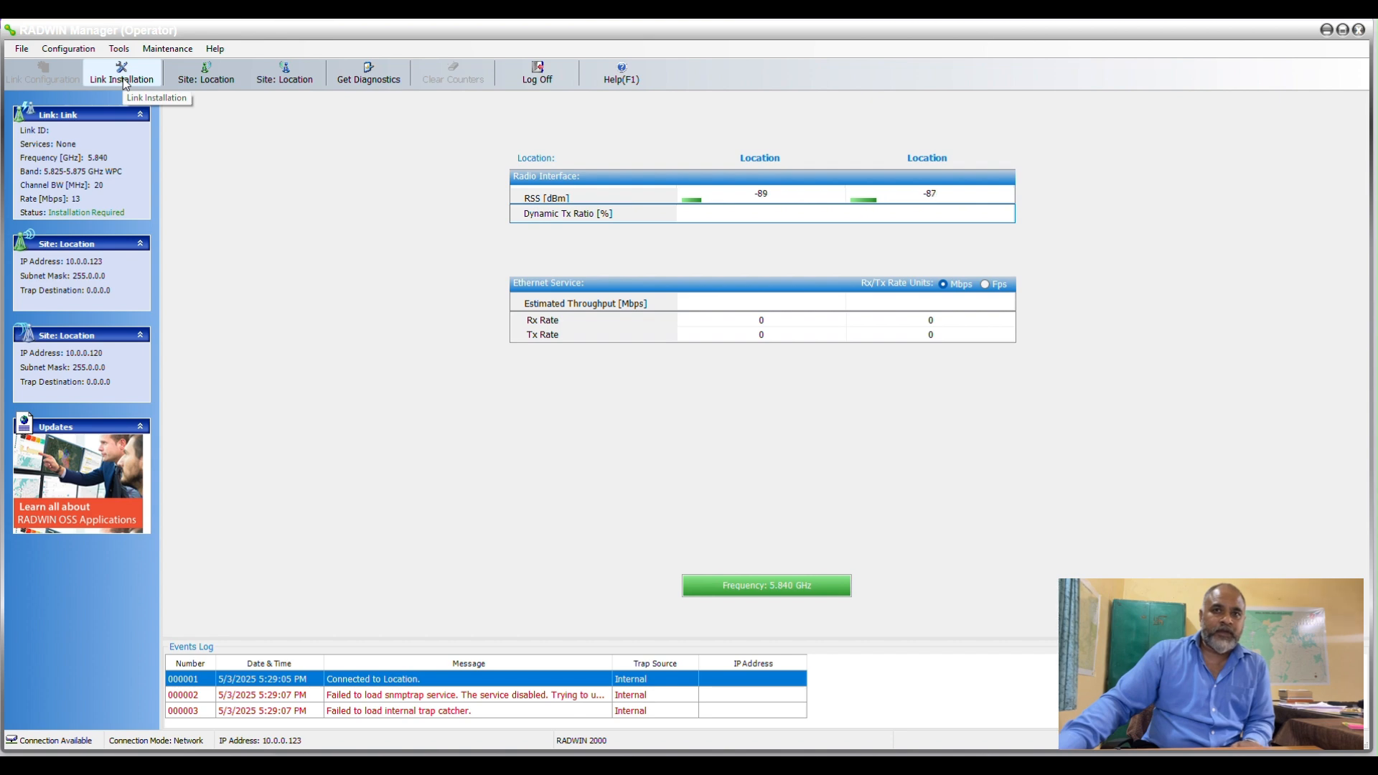
pyautogui.click(123, 79)
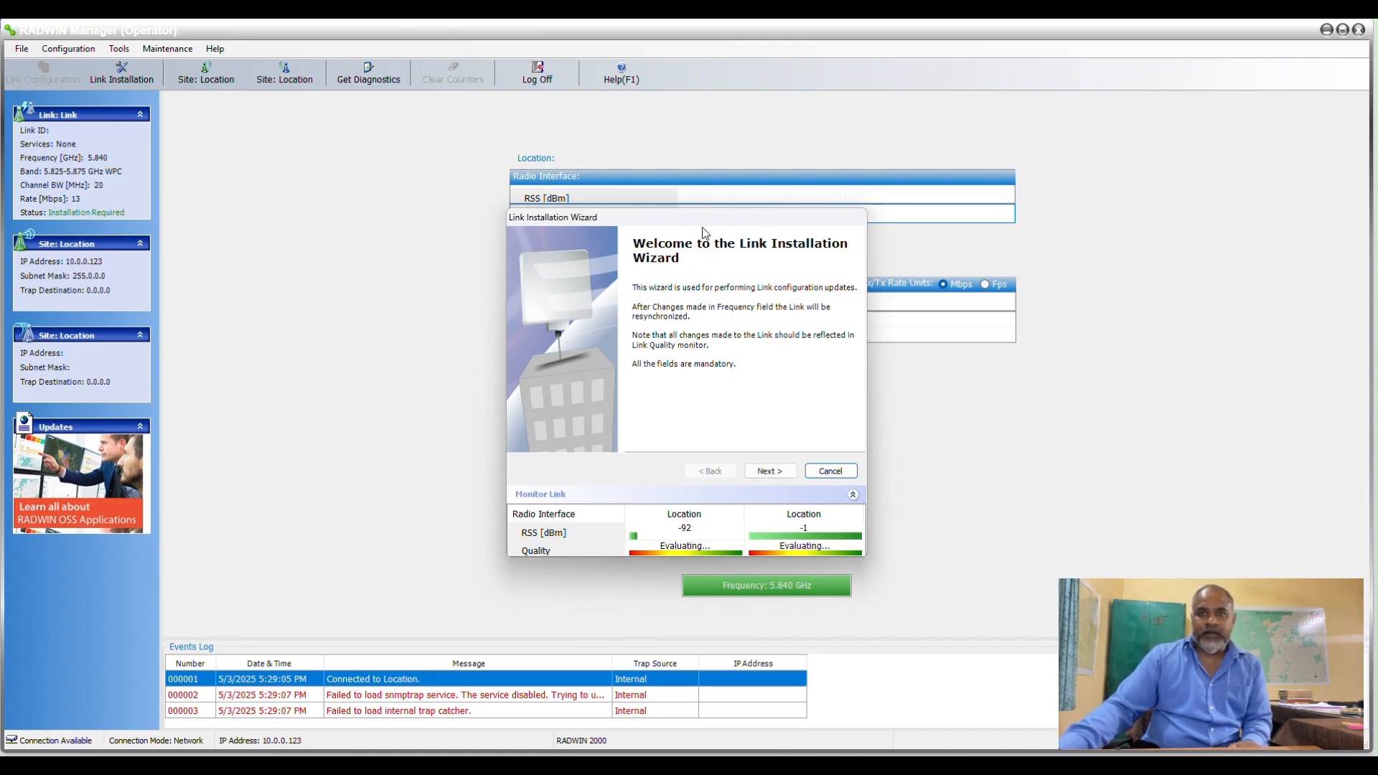
pyautogui.moveTo(702, 225); pyautogui.dragTo(533, 254)
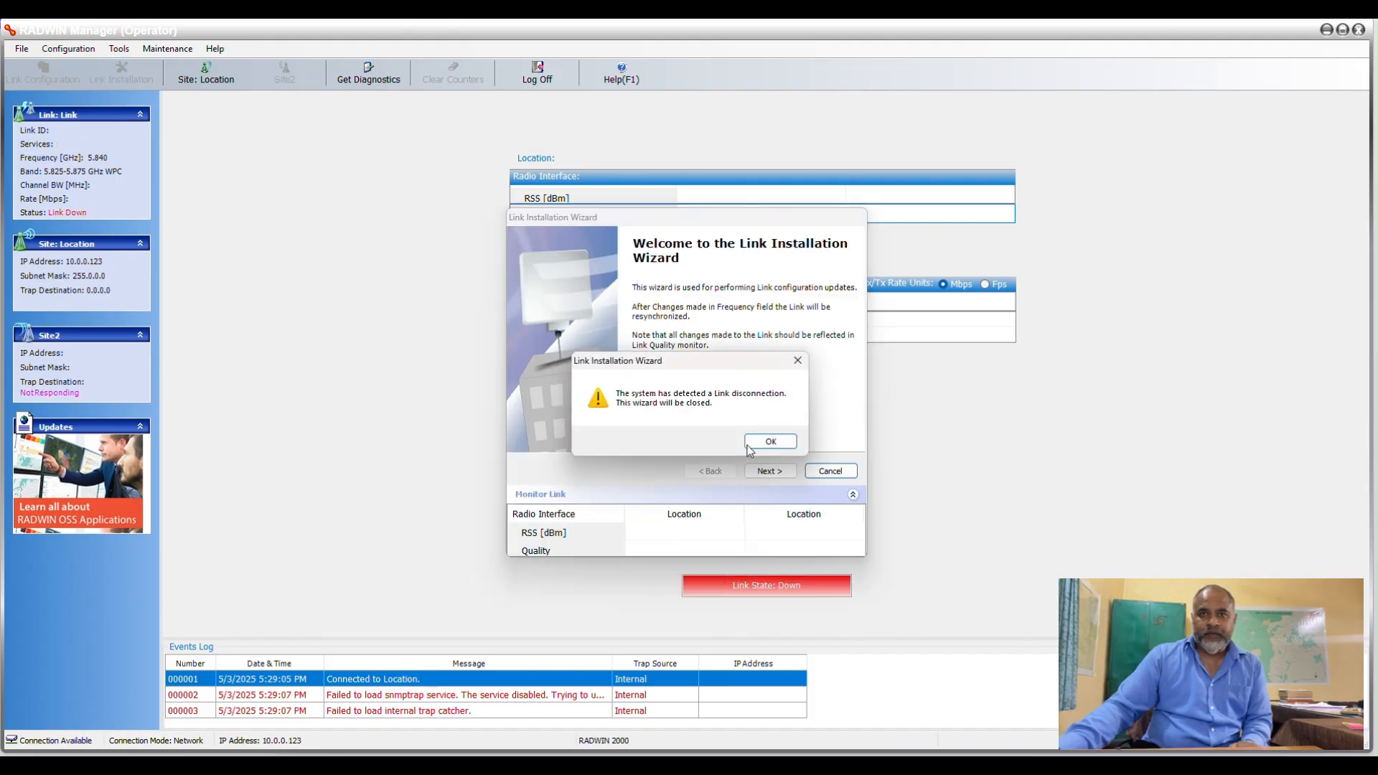
pyautogui.click(762, 442)
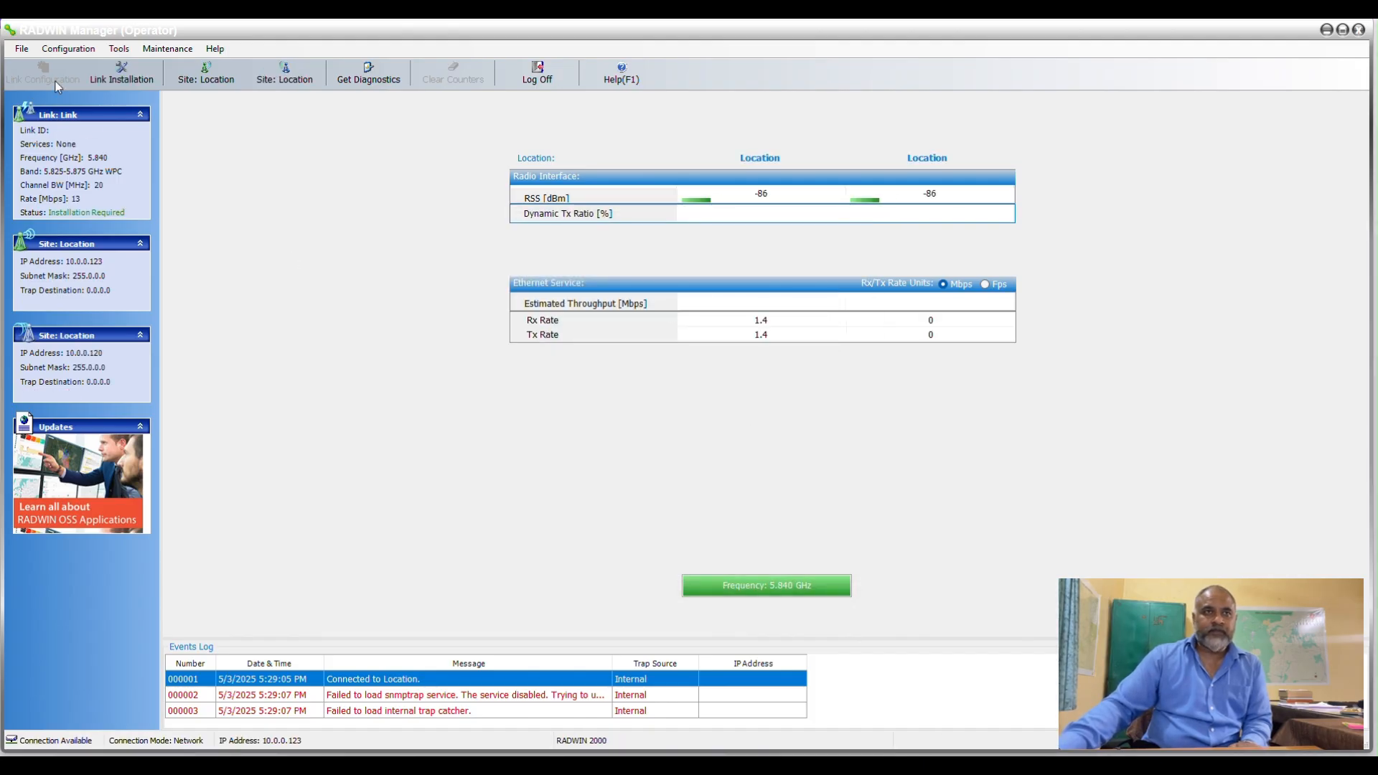
# Start the Link Installation Wizard and enter JODA0001 as the Link ID.
pyautogui.click(96, 69)
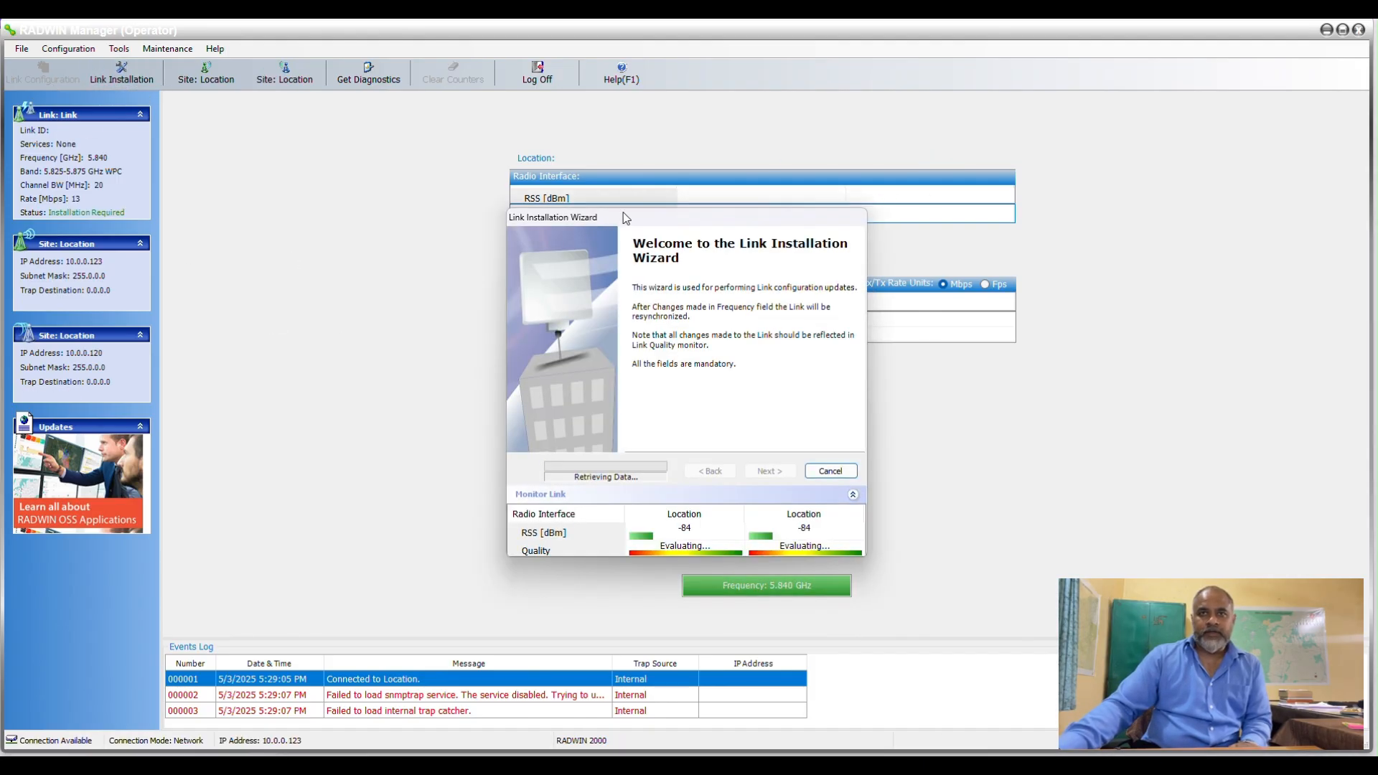
pyautogui.moveTo(618, 224); pyautogui.dragTo(342, 228)
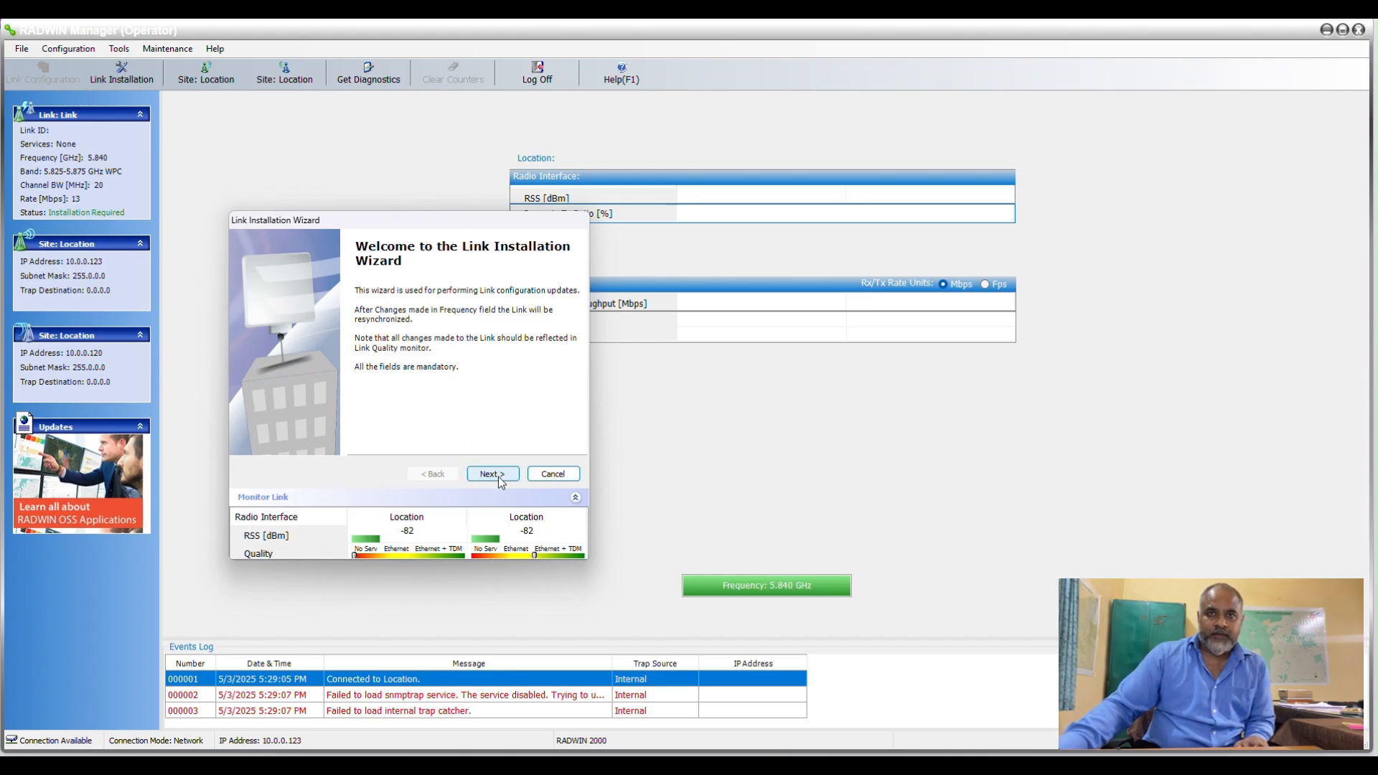
pyautogui.click(492, 474)
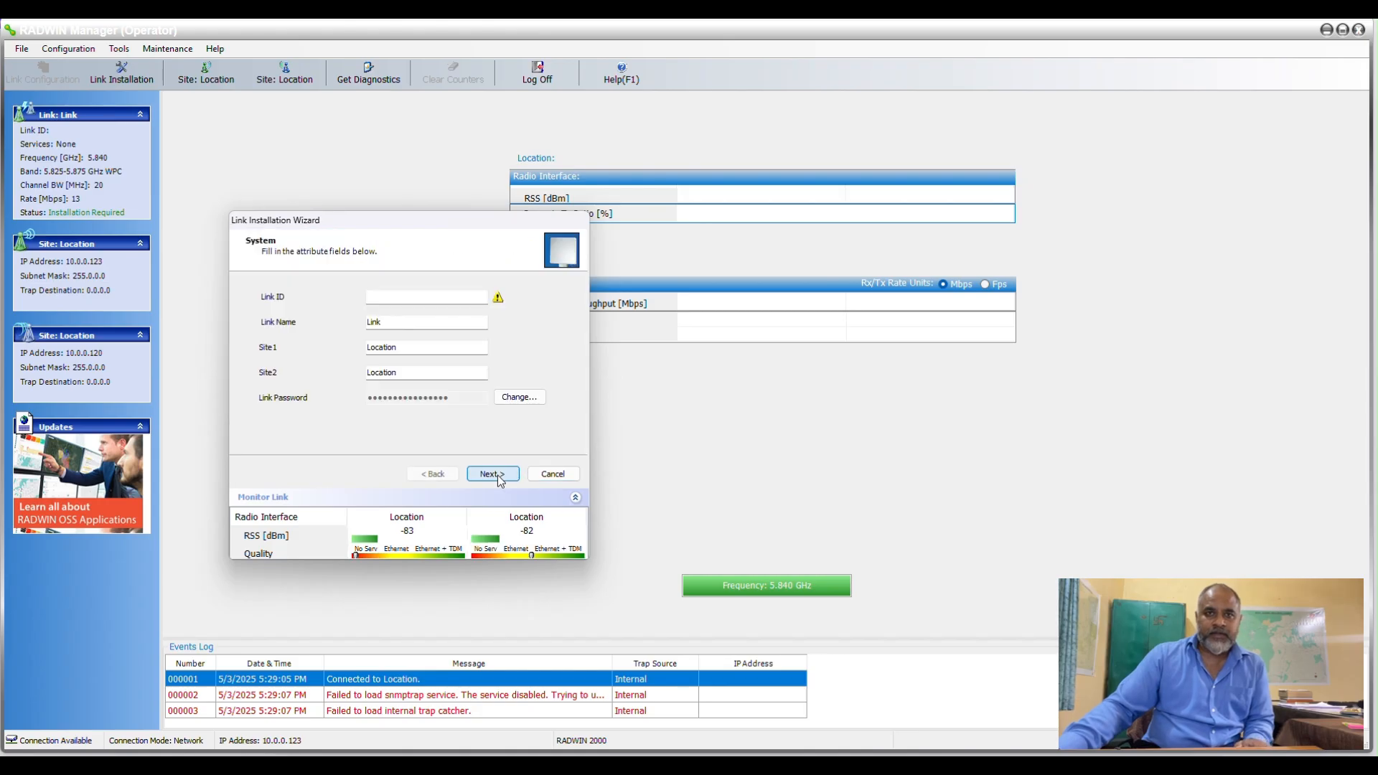
pyautogui.click(391, 297)
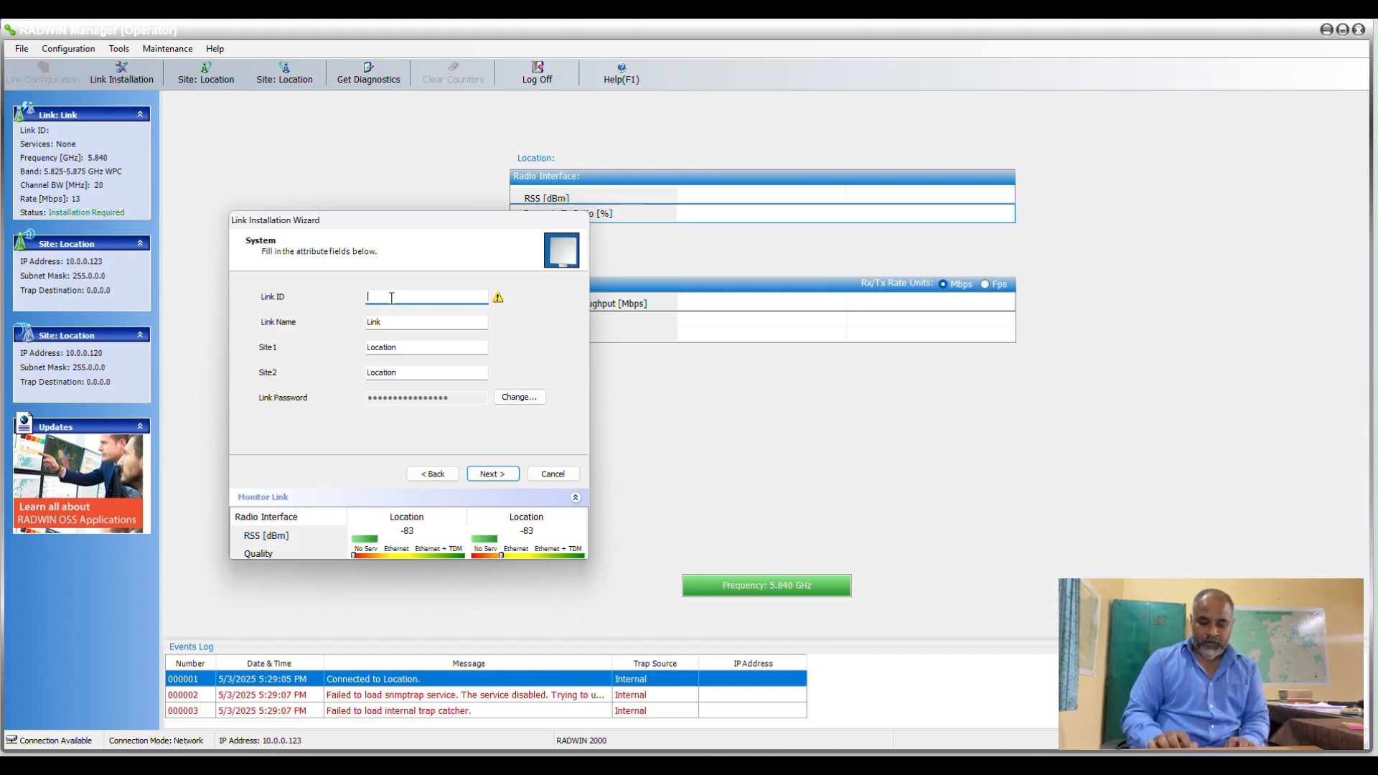
pyautogui.write('JO')
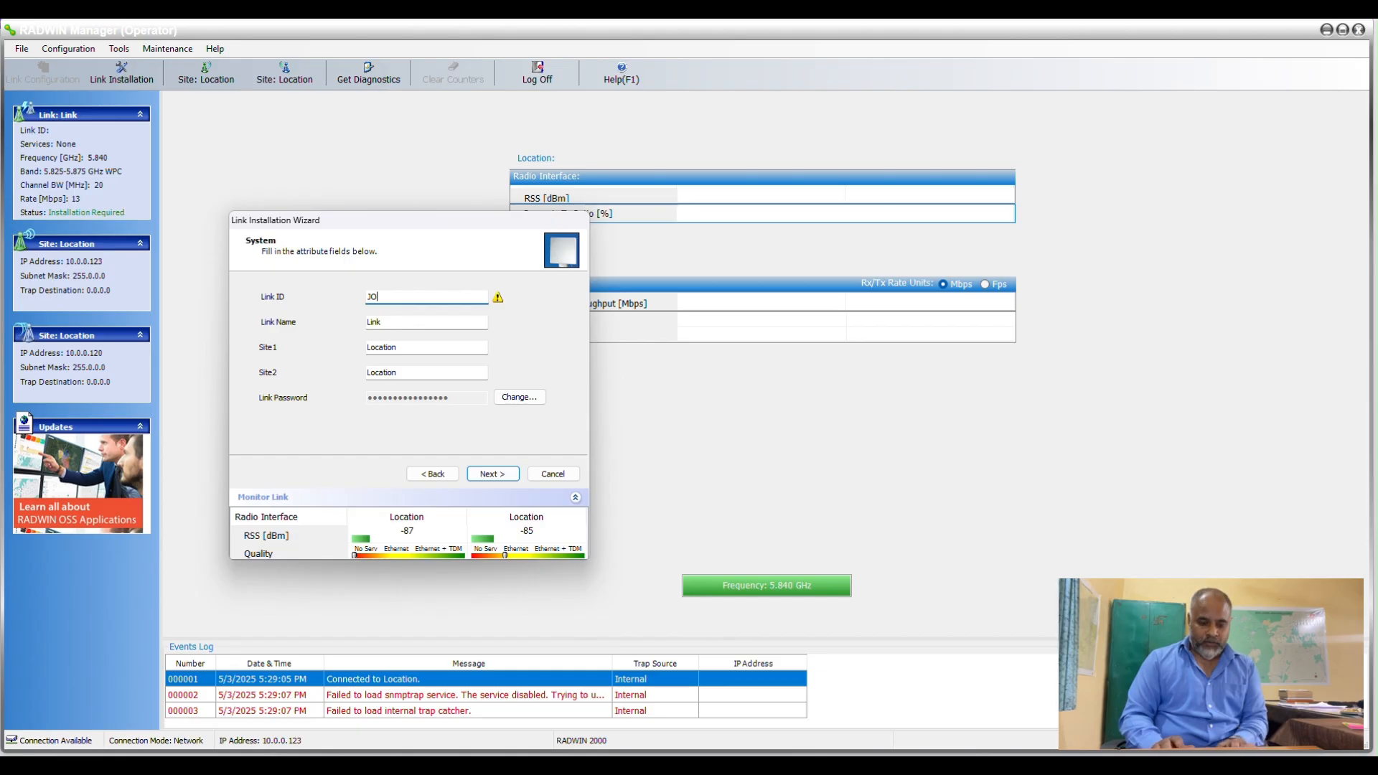
pyautogui.write('DA0')
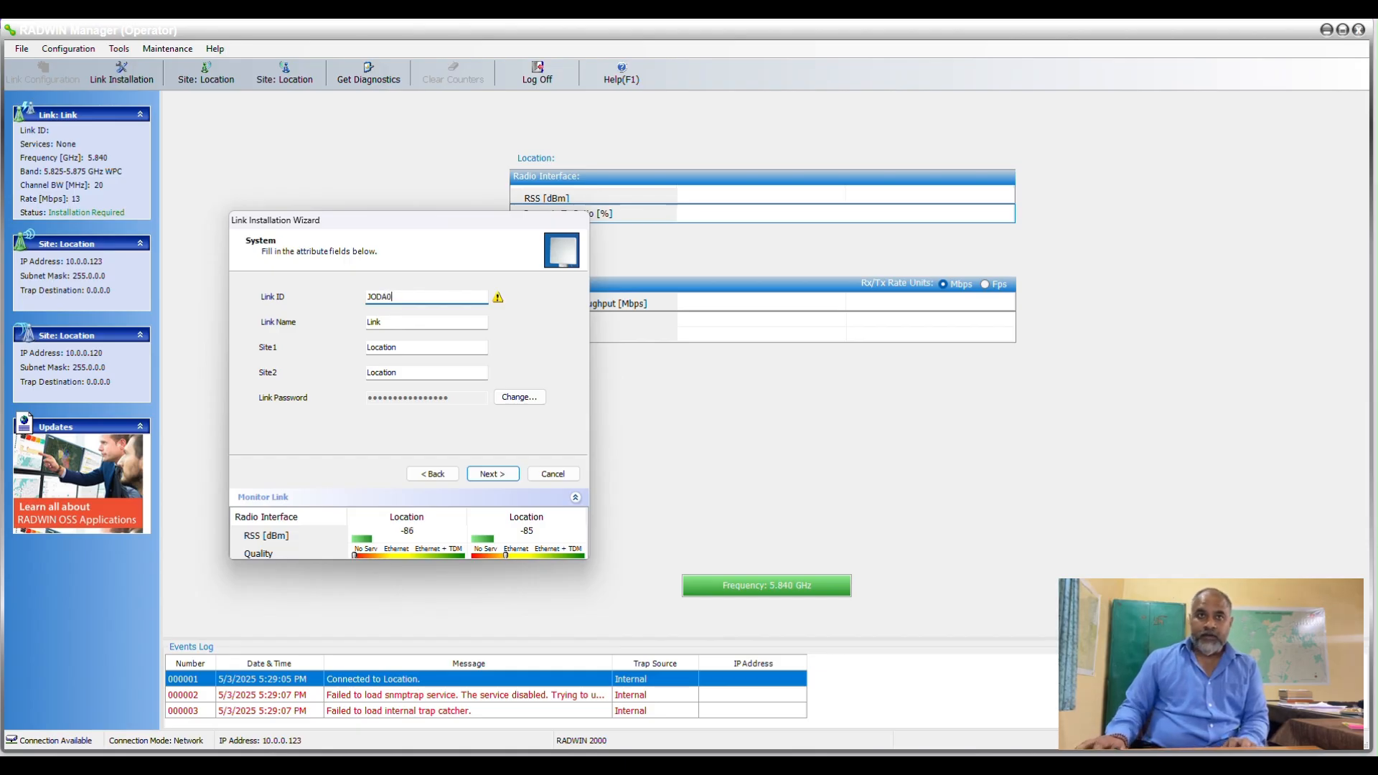
pyautogui.write('001')
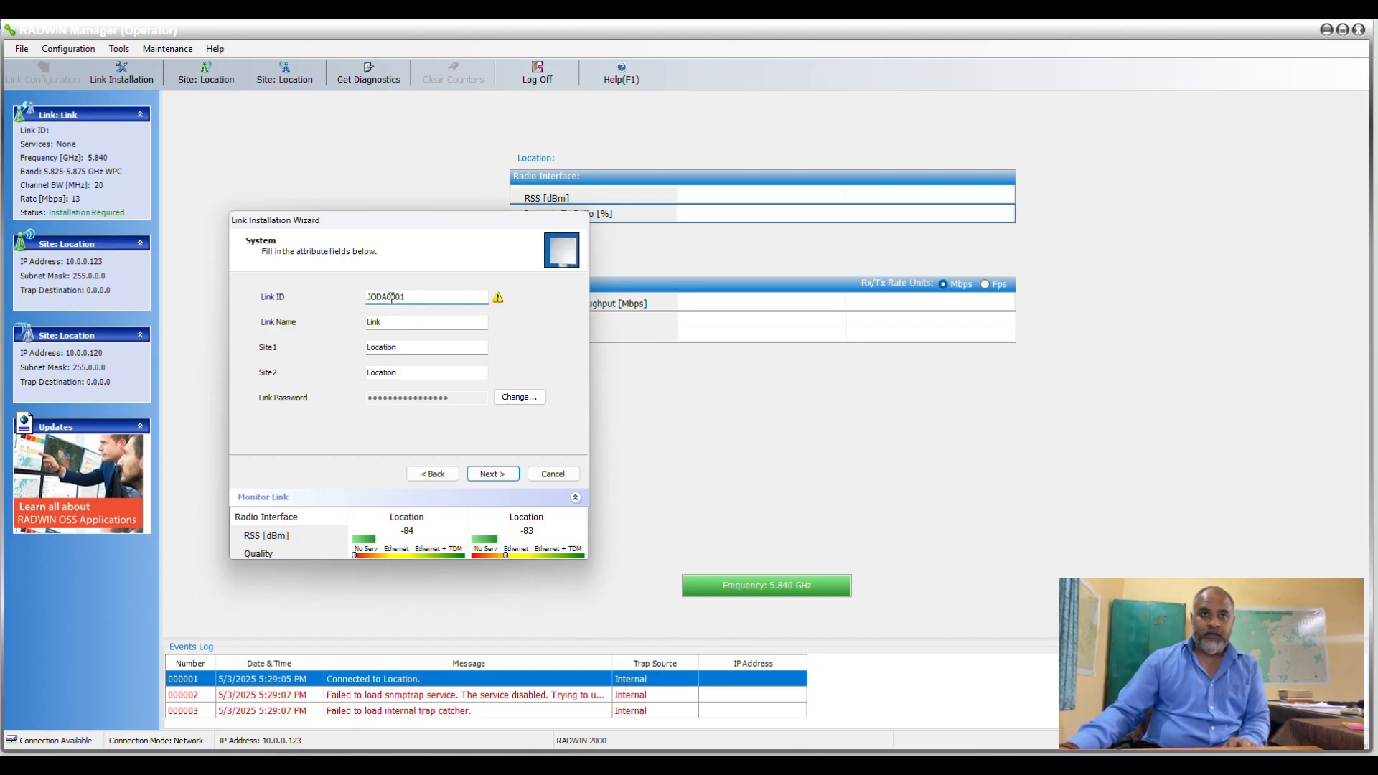
# Set the link name to JODA TE - SINGHANIA TOWER.
pyautogui.moveTo(383, 321); pyautogui.dragTo(355, 323)
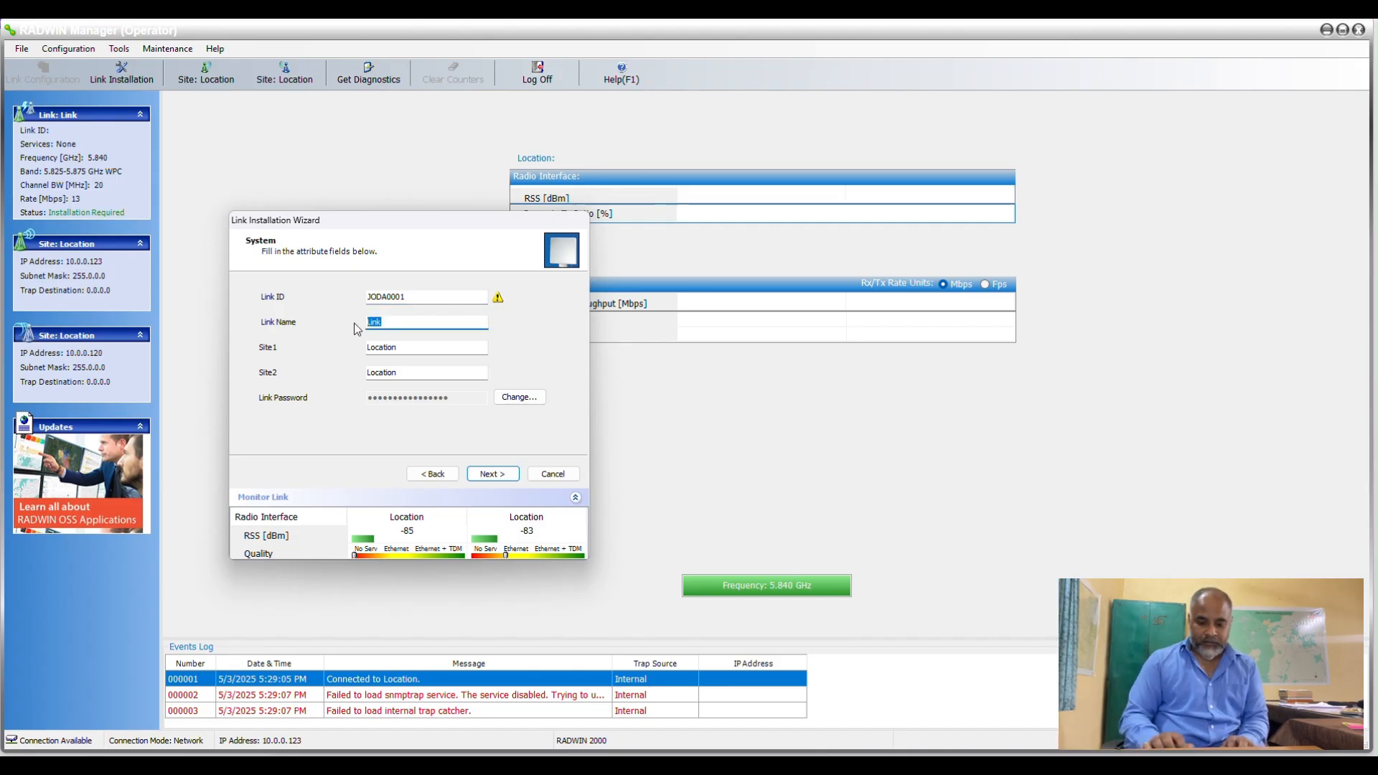
pyautogui.write('JODA')
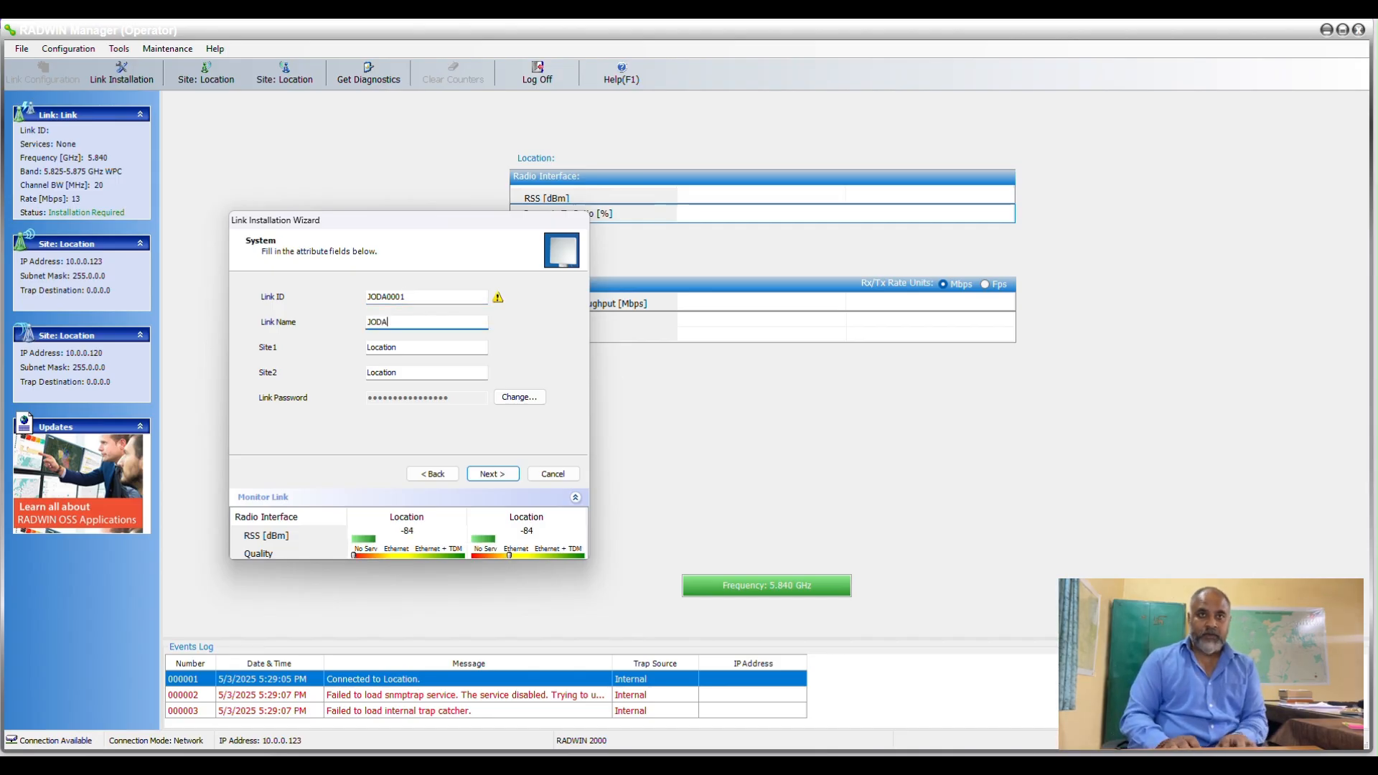
pyautogui.write(' TE')
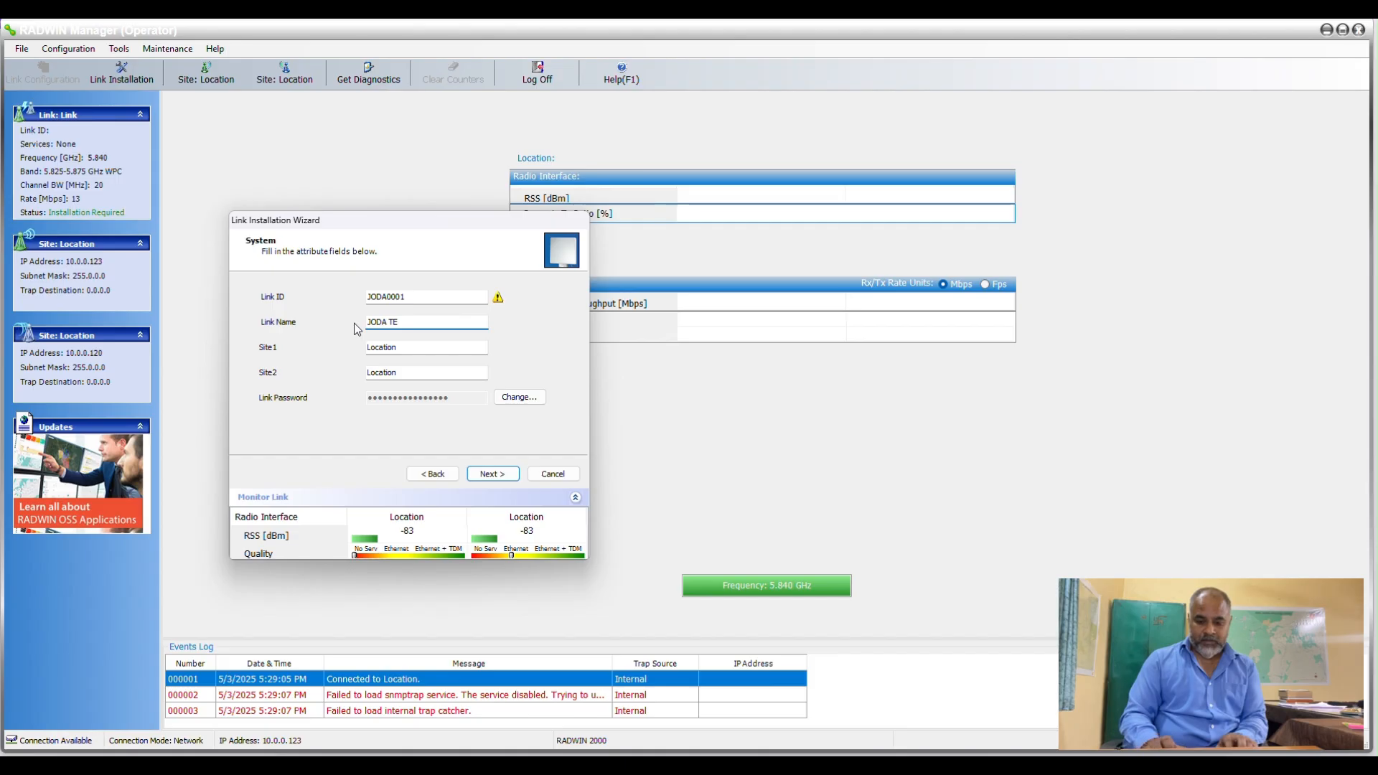
pyautogui.write(' - SINGHANIA T')
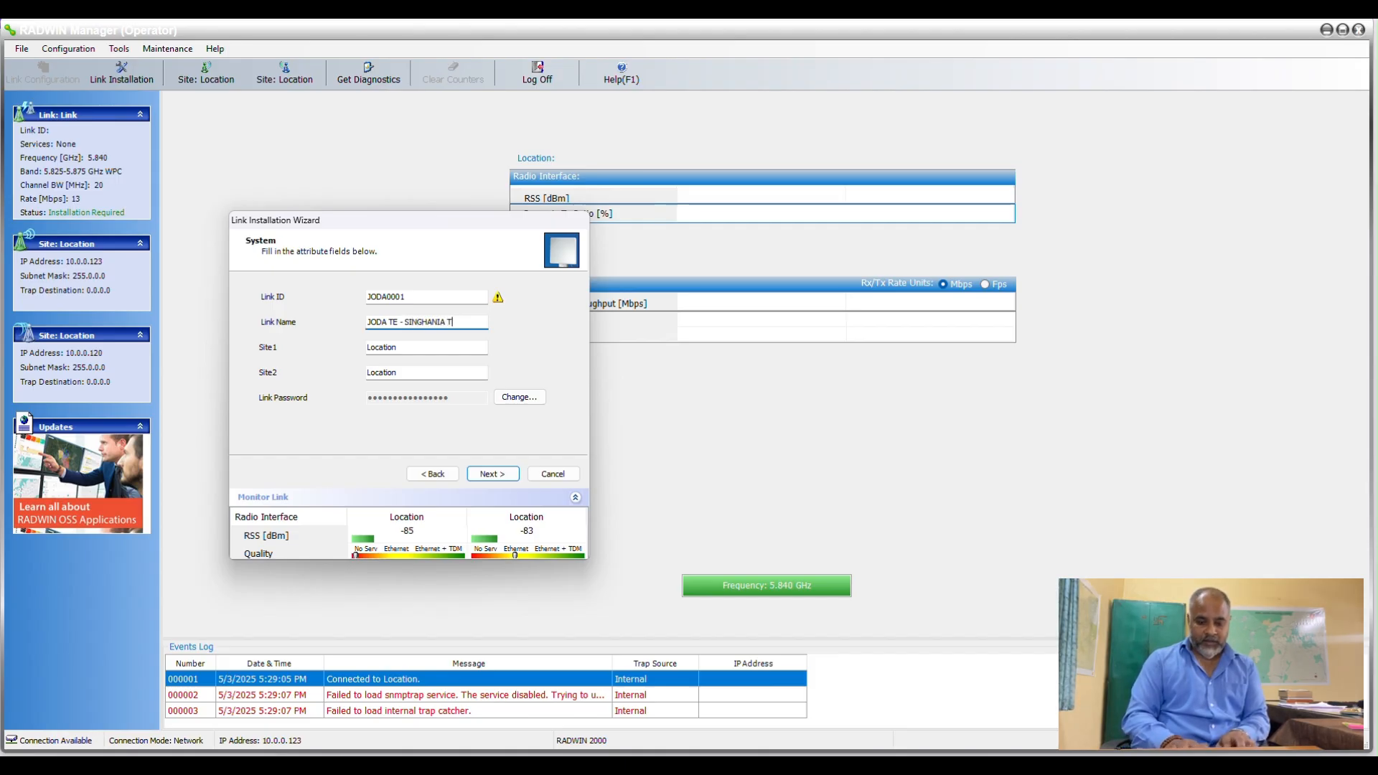
pyautogui.write('OWER')
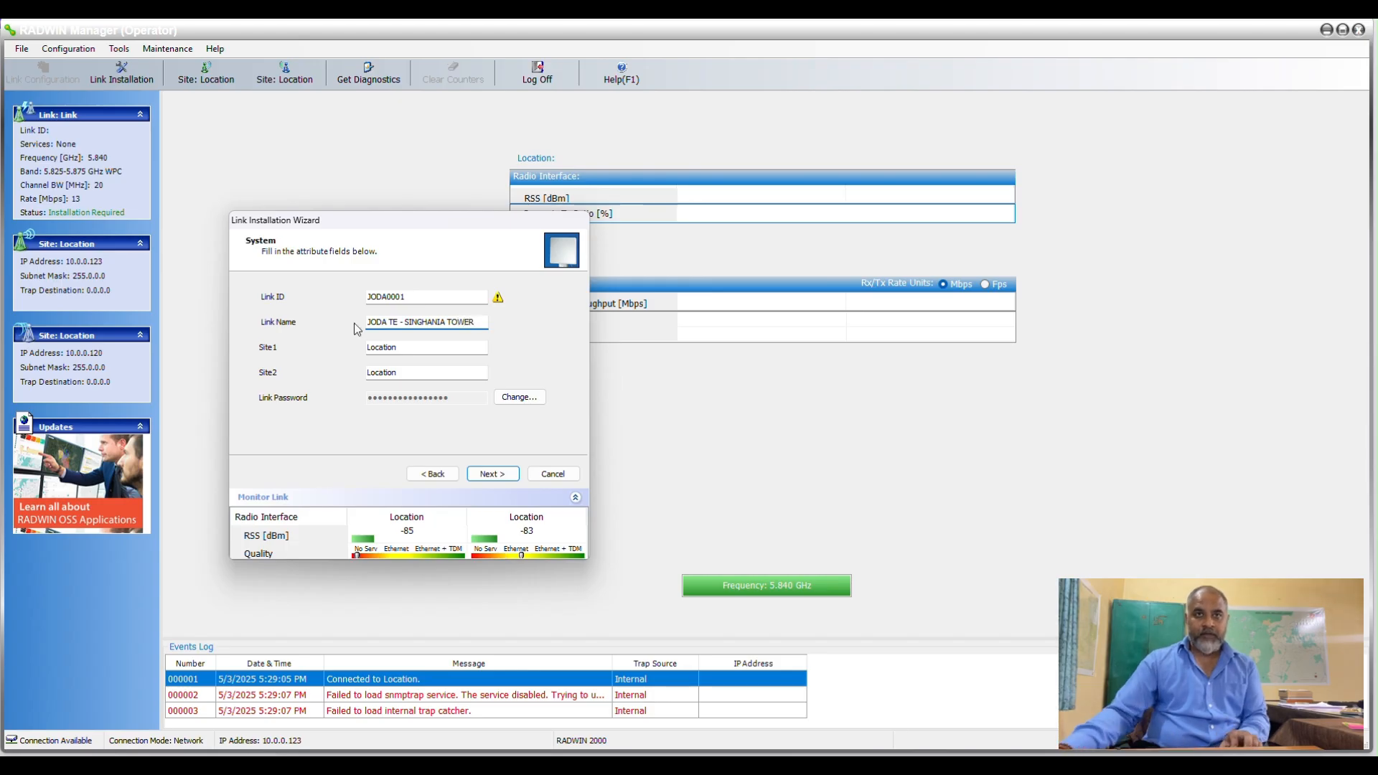
# Name Site2 SINGHANIA TOWER and Site1 JODA TE by copying from the link name, and continue to the channel settings.
pyautogui.moveTo(474, 322); pyautogui.dragTo(403, 326)
pyautogui.hotkey('ctrl', 'c')
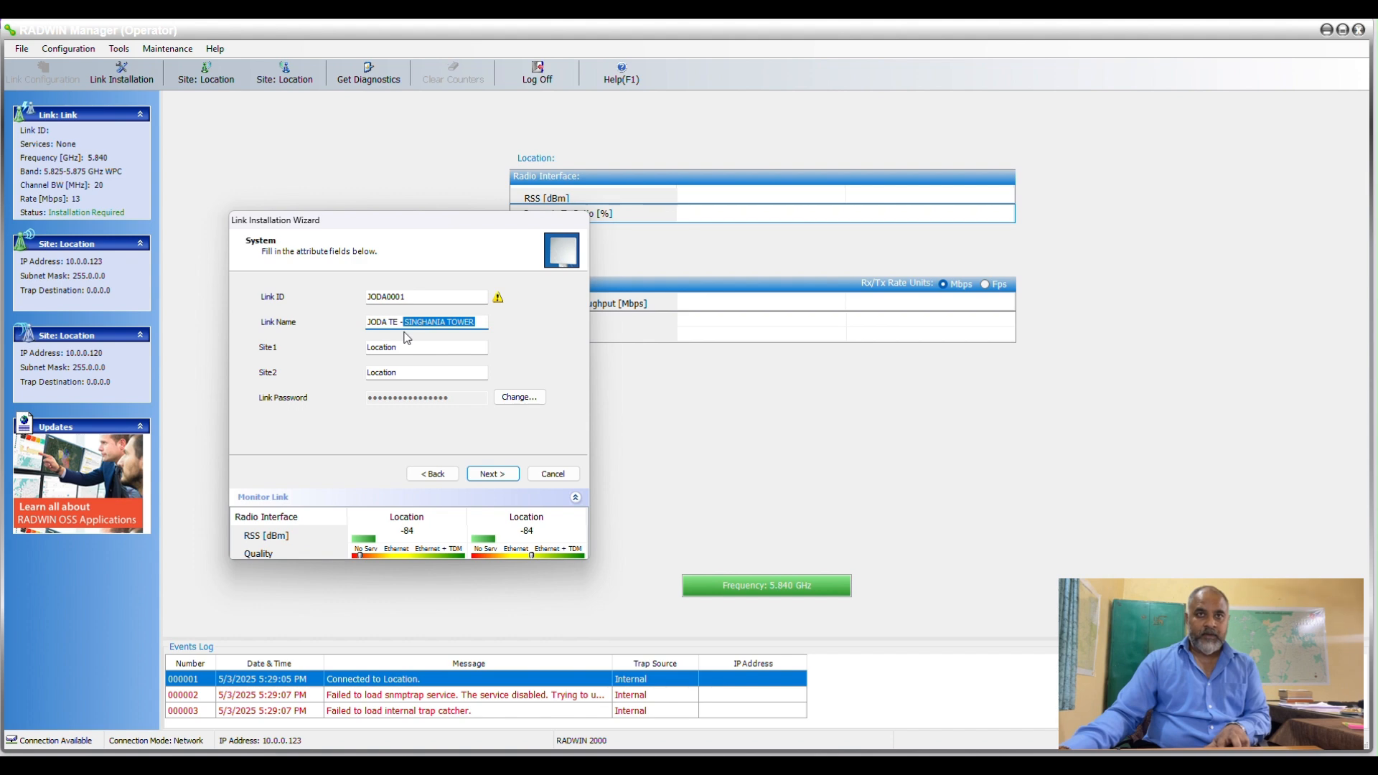
pyautogui.moveTo(400, 371); pyautogui.dragTo(370, 372)
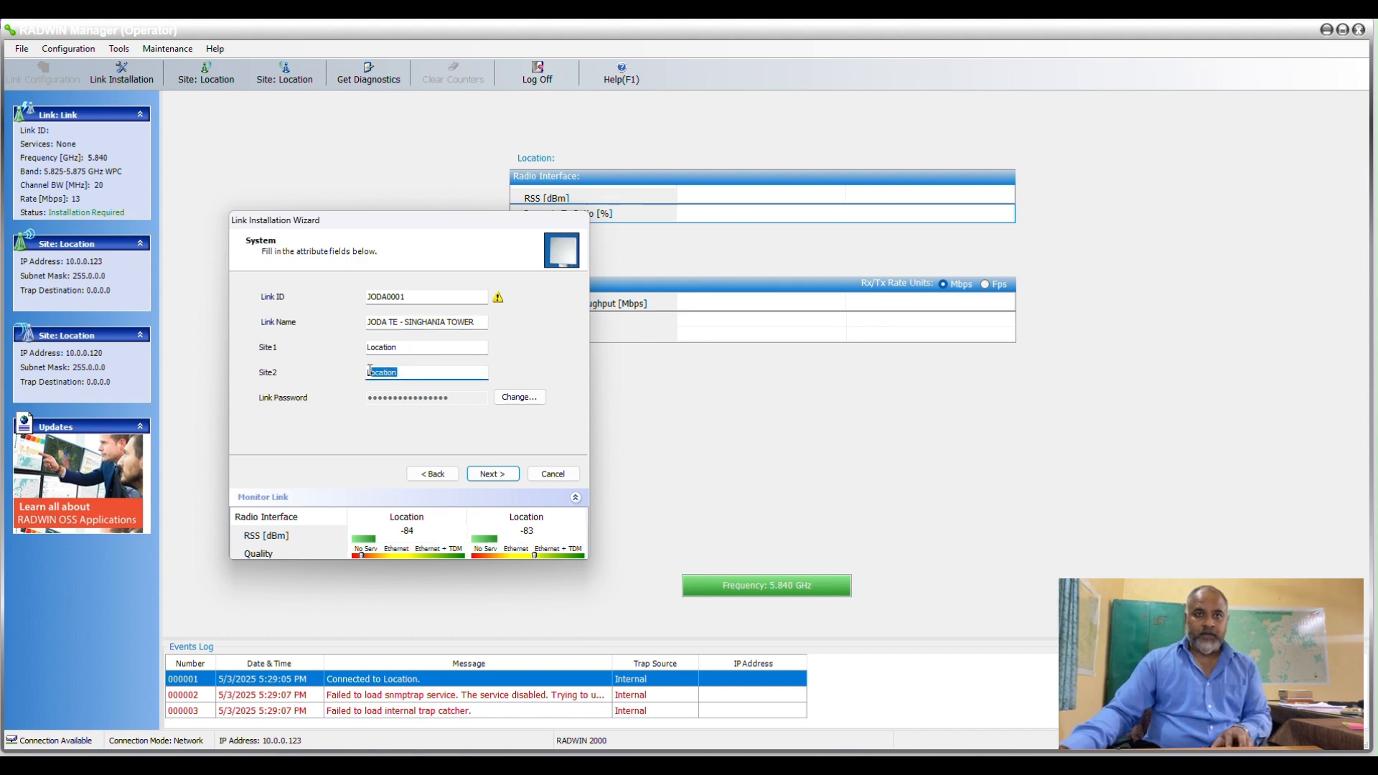
pyautogui.hotkey('ctrl', 'v')
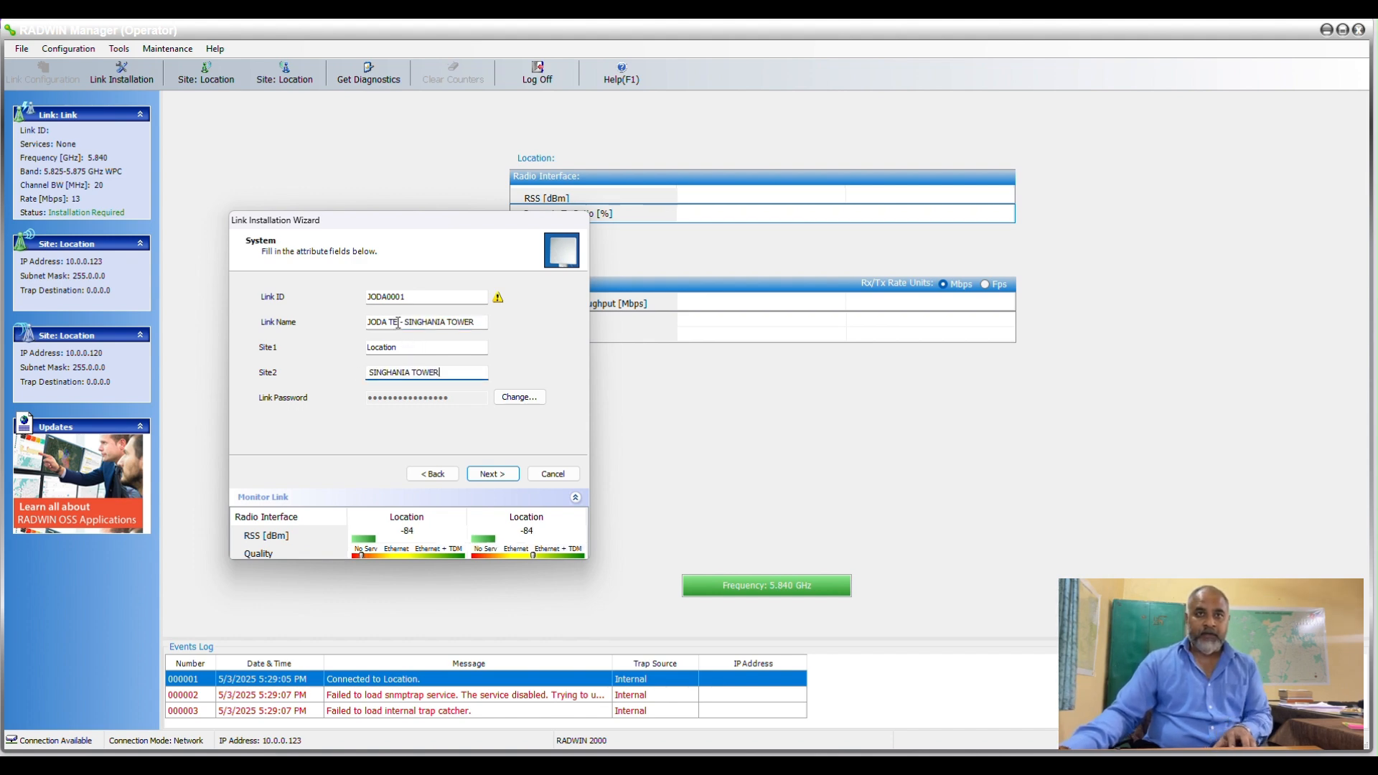
pyautogui.moveTo(399, 322); pyautogui.dragTo(369, 324)
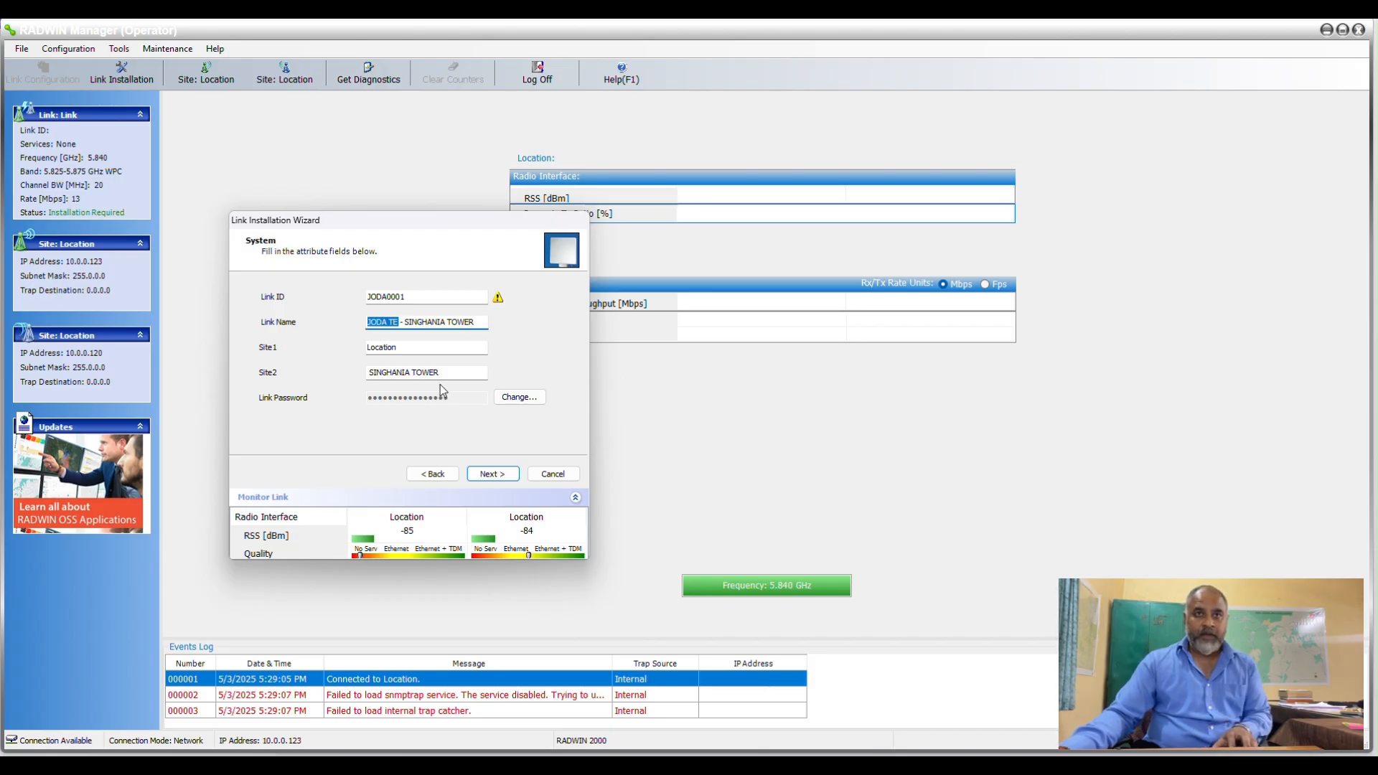
pyautogui.moveTo(399, 347); pyautogui.dragTo(363, 347)
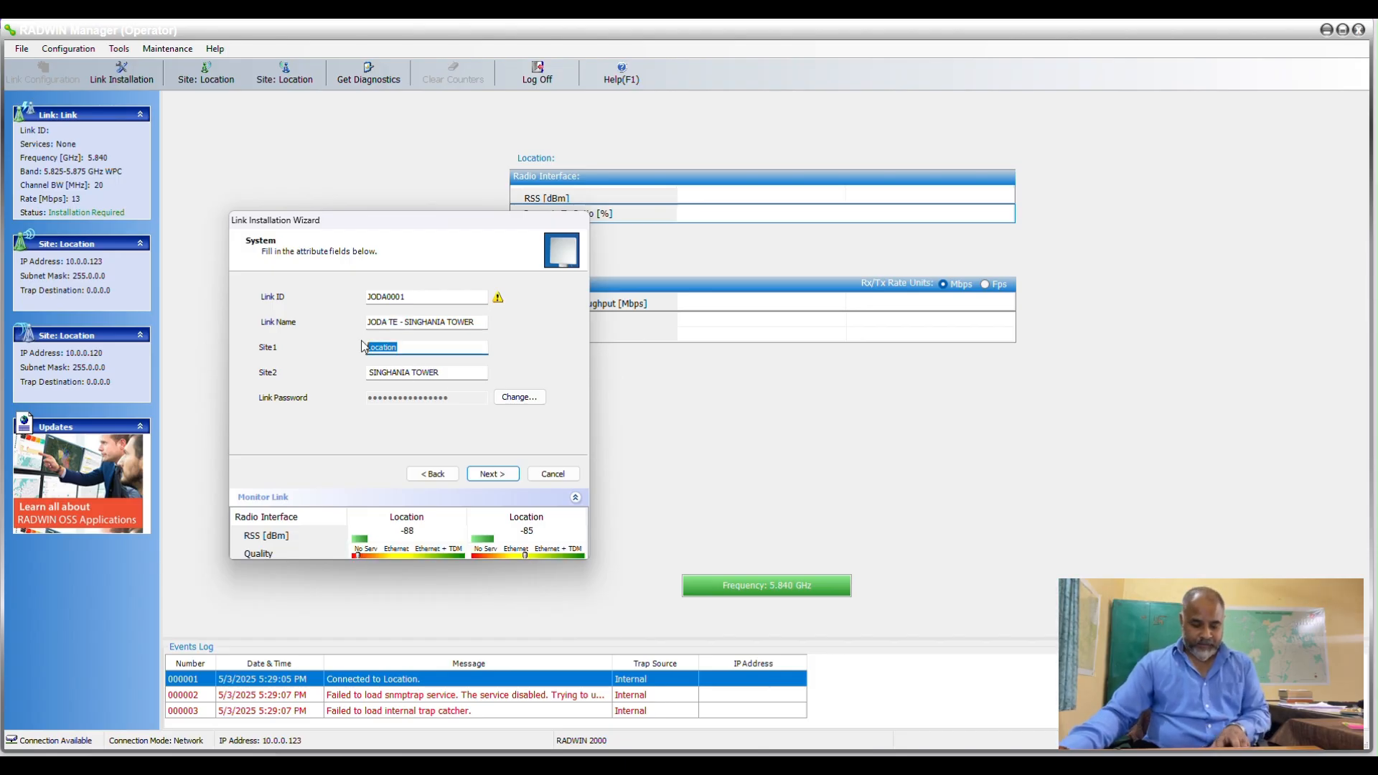
pyautogui.click(491, 474)
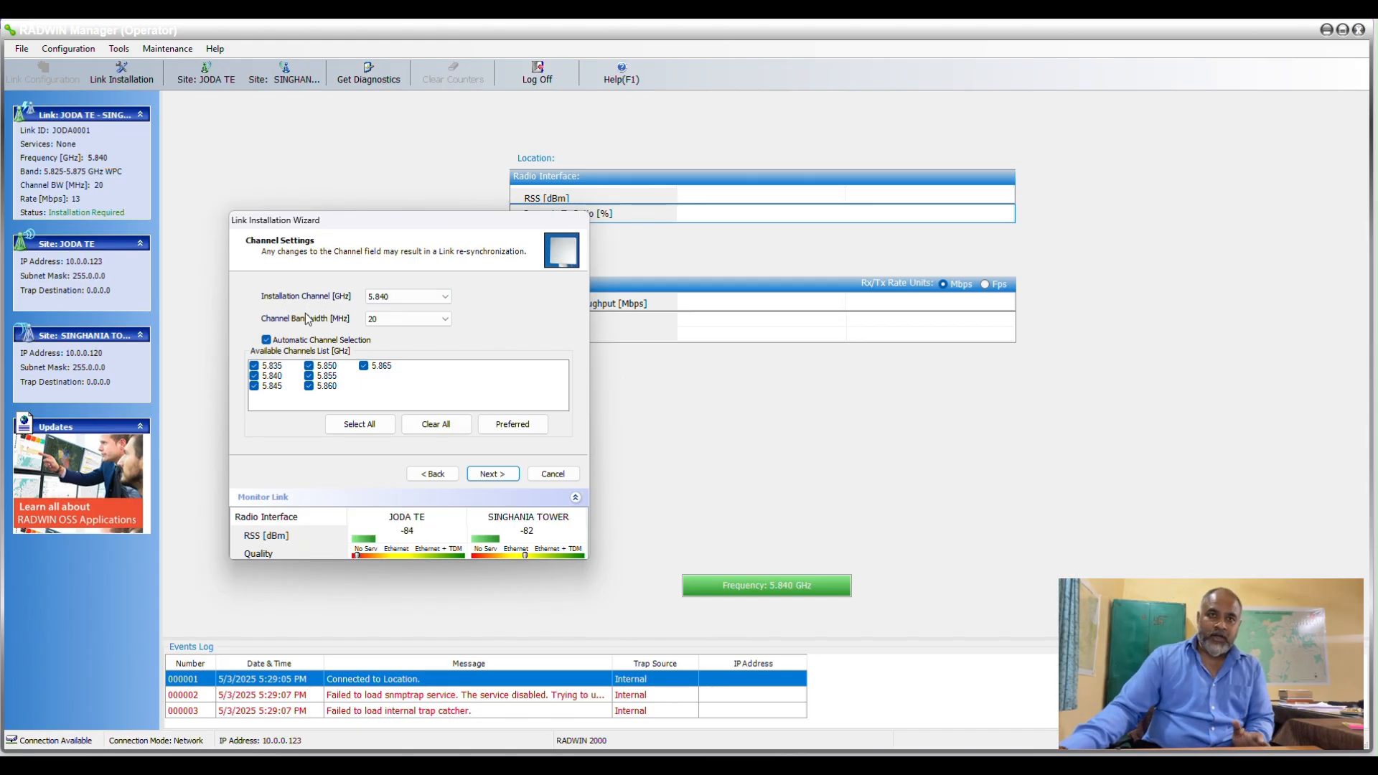
# Review the installation channel options, set the channel bandwidth to 10 MHz, and accept the link re-synchronization to reach the Tx power and antenna parameters.
pyautogui.click(413, 297)
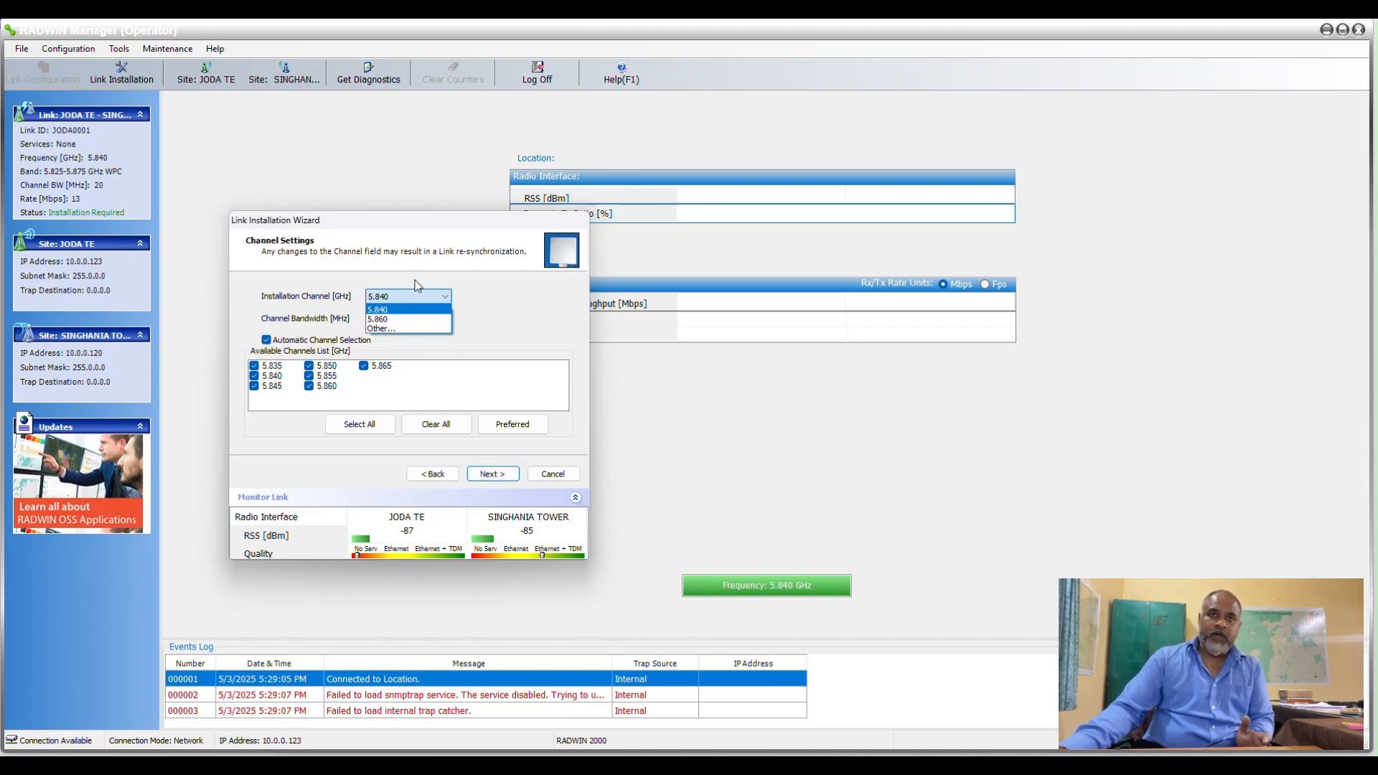
pyautogui.click(407, 295)
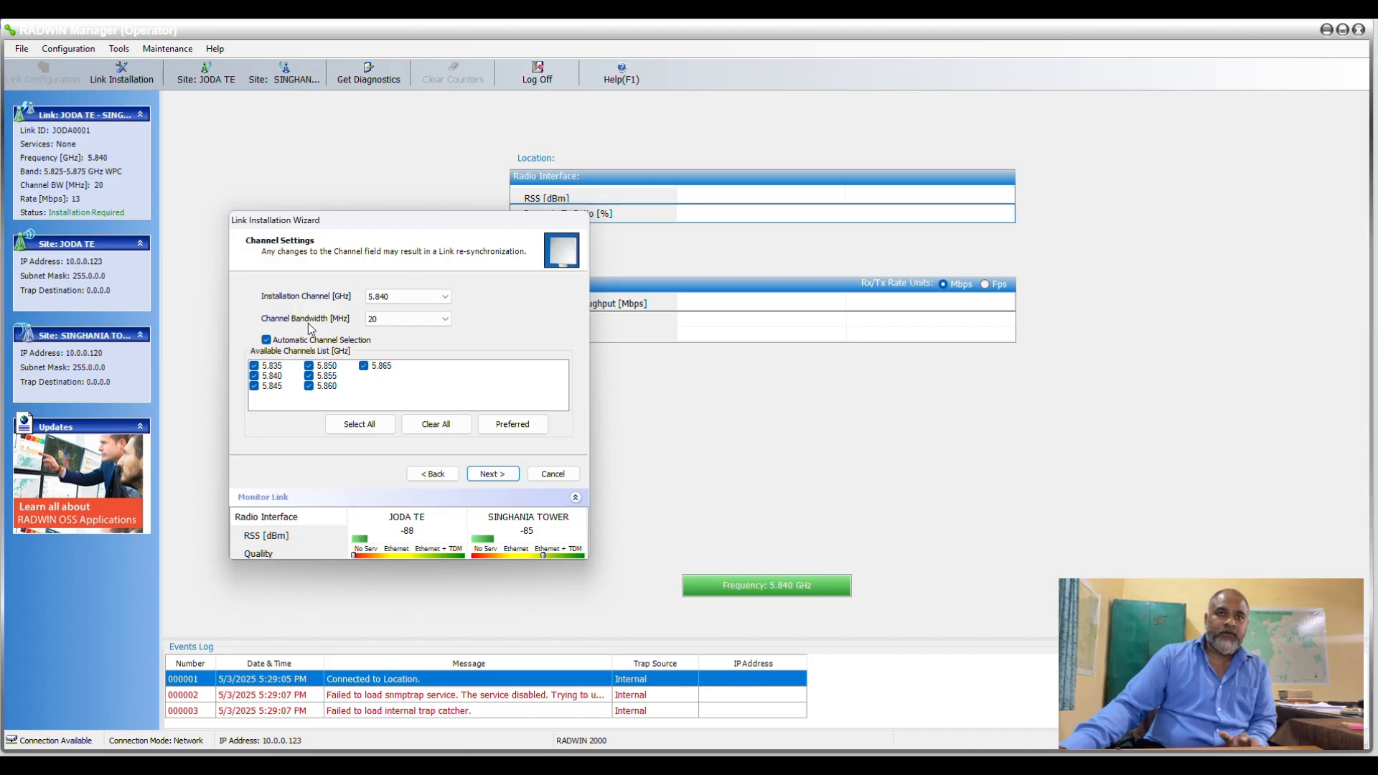
pyautogui.click(392, 323)
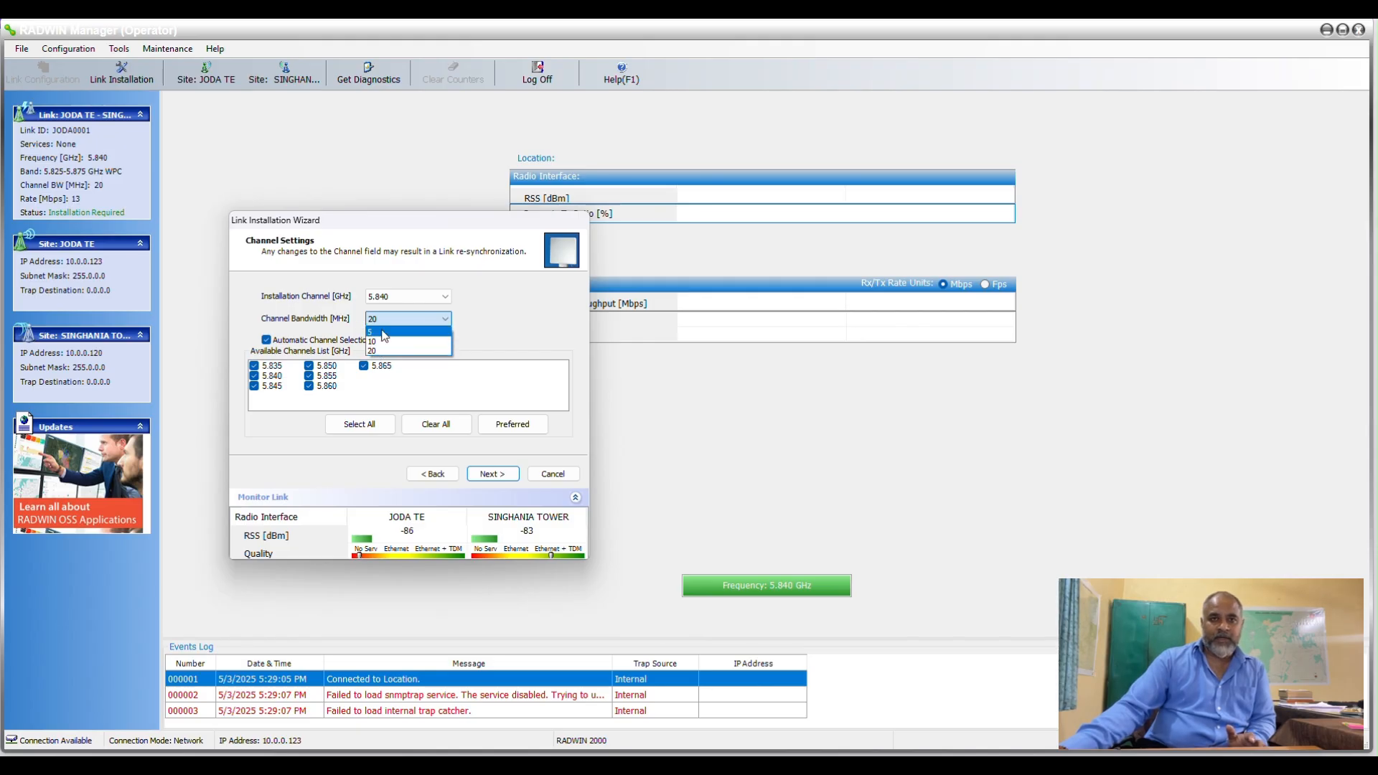
pyautogui.click(462, 327)
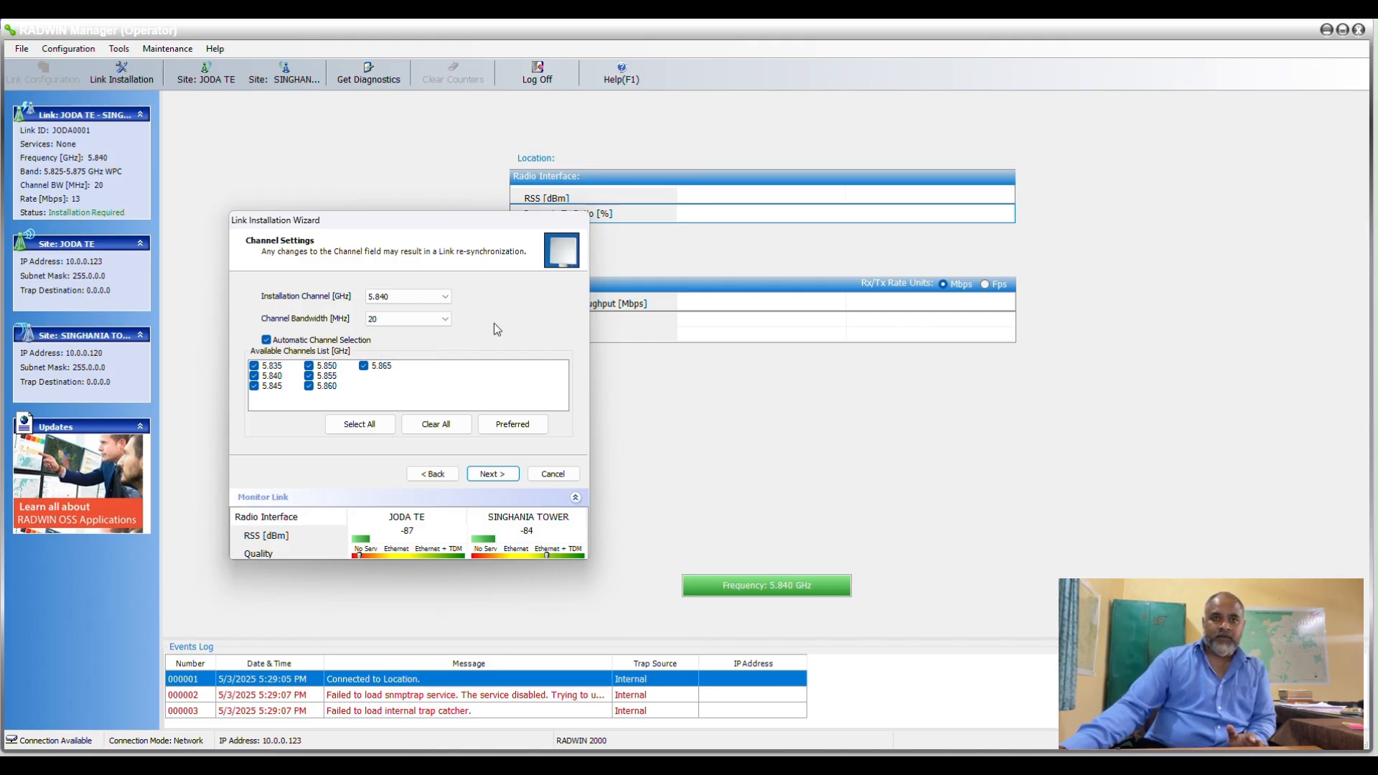
pyautogui.click(425, 321)
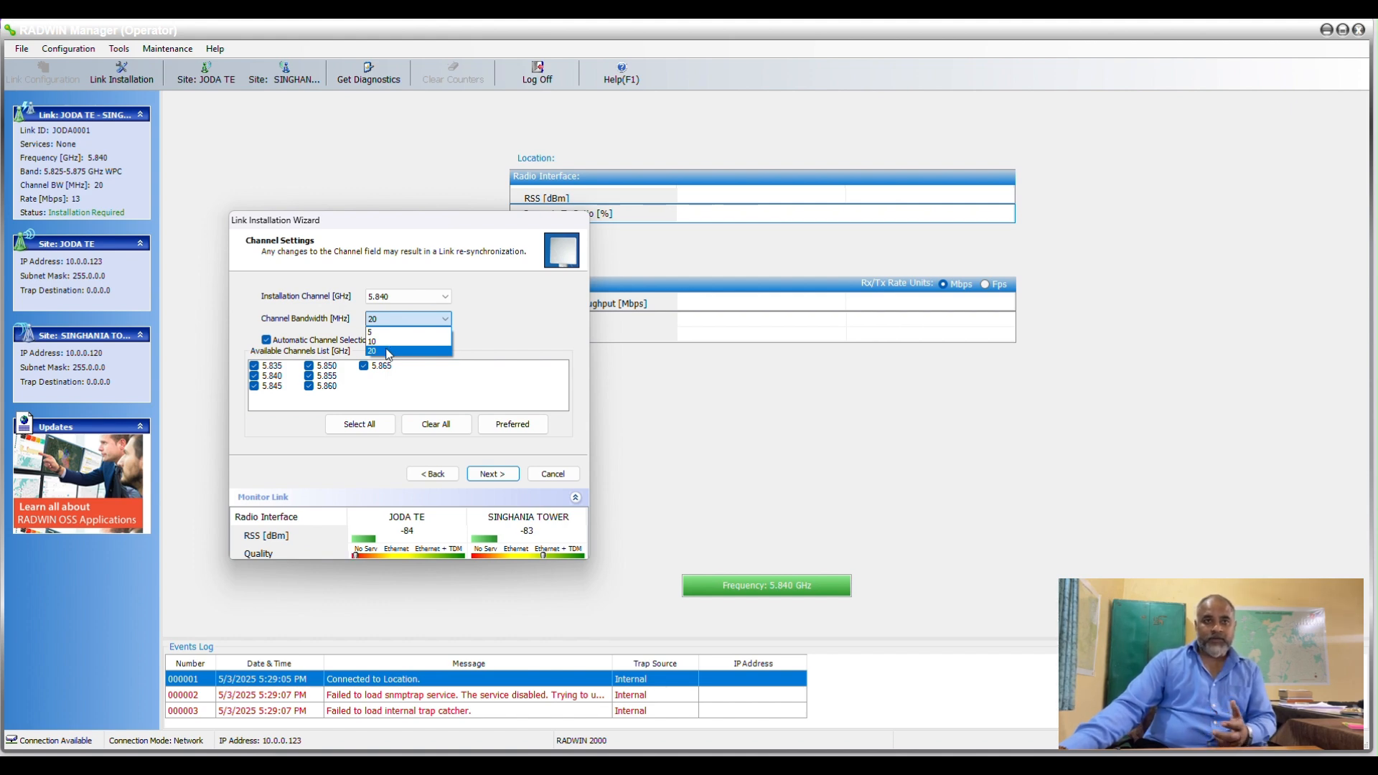
pyautogui.click(379, 343)
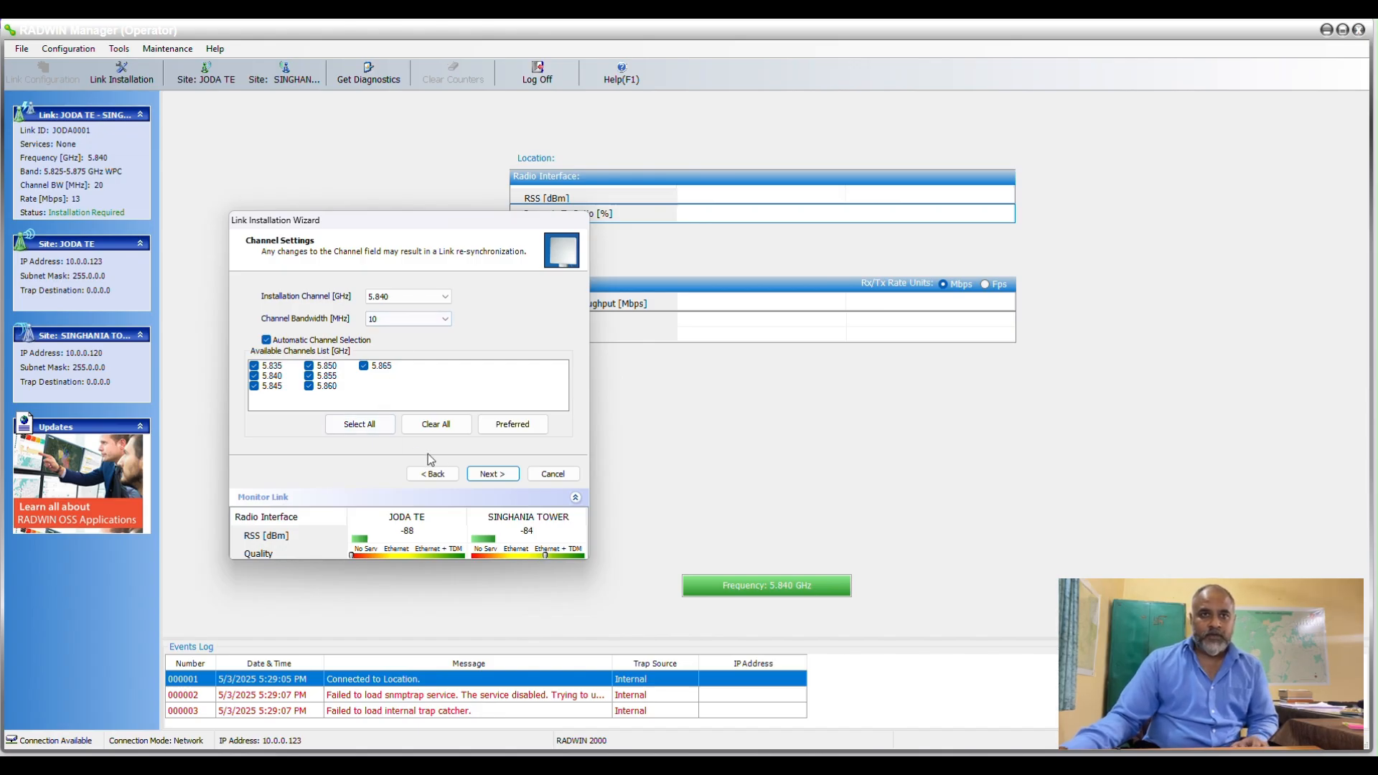
pyautogui.click(492, 474)
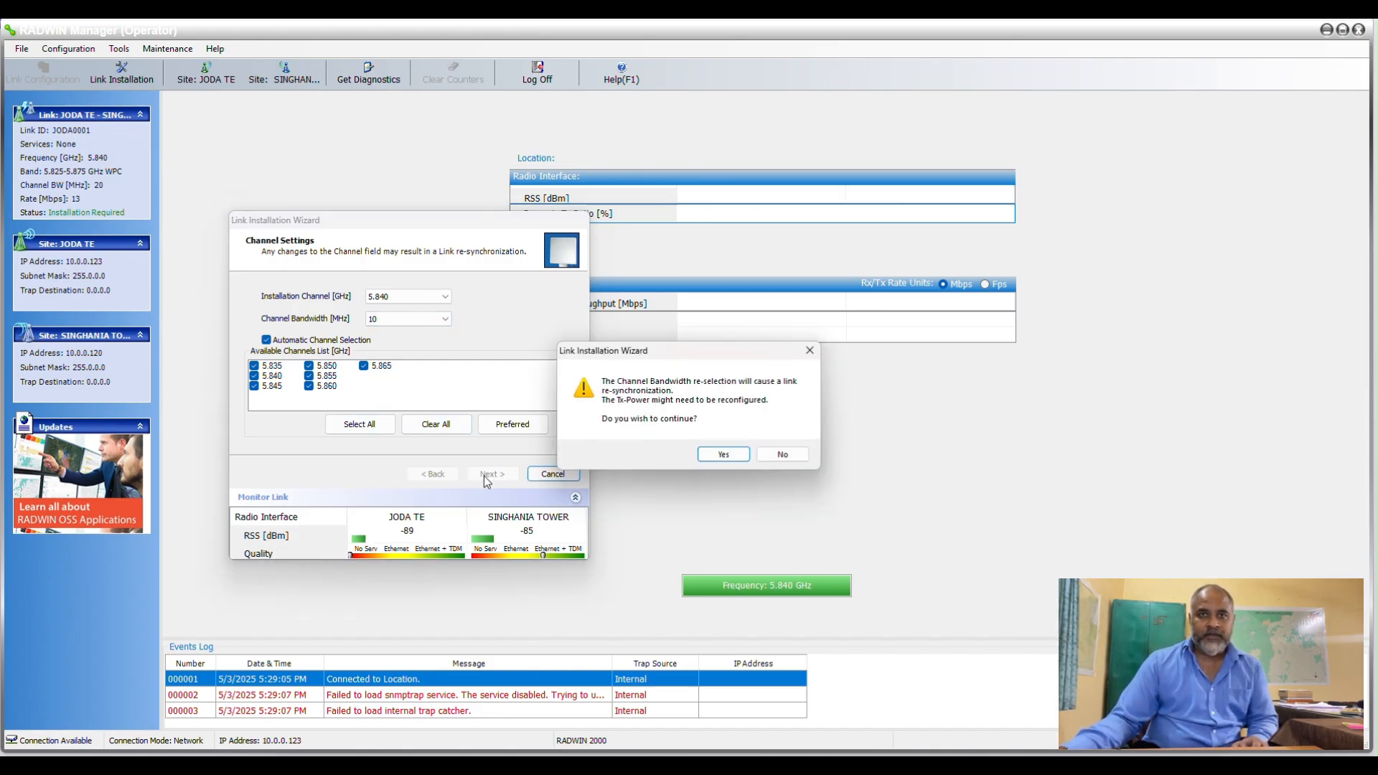
pyautogui.click(724, 455)
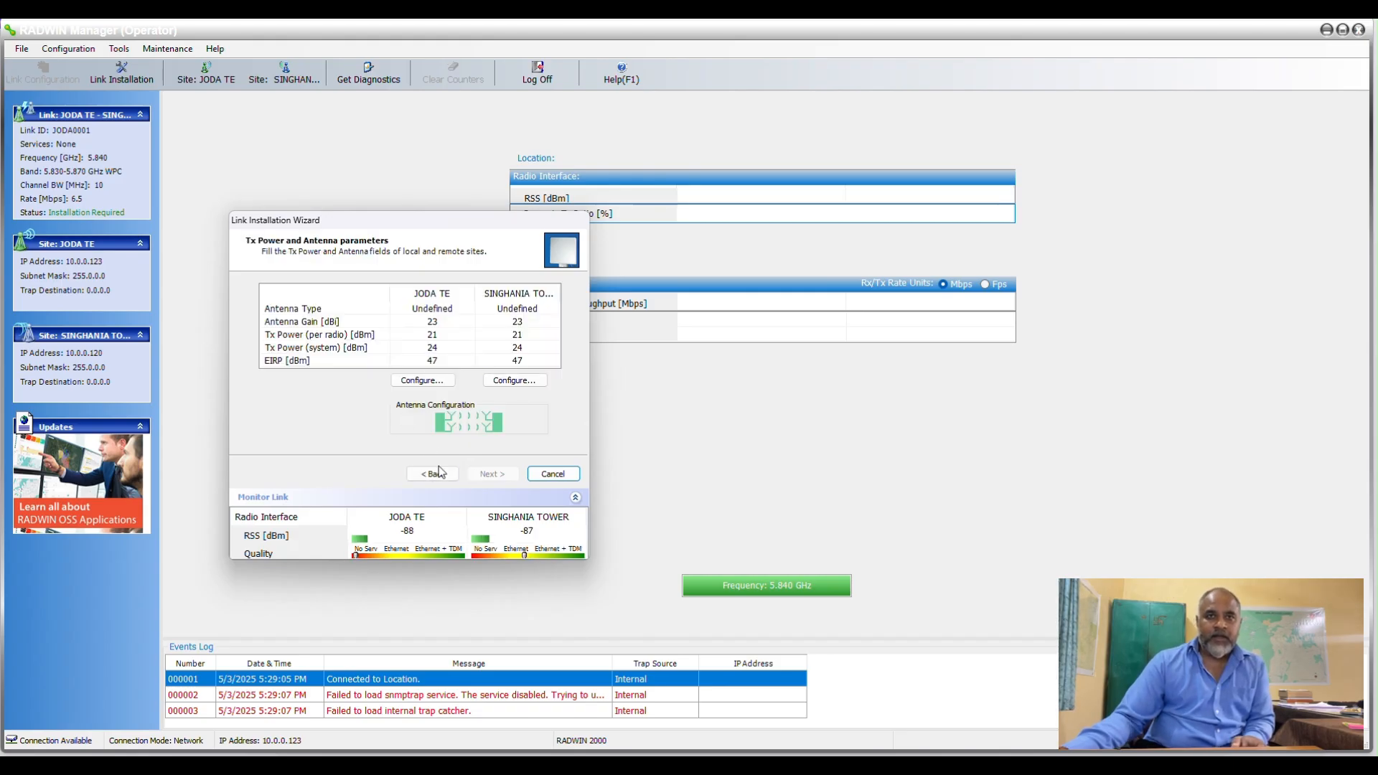
pyautogui.click(435, 473)
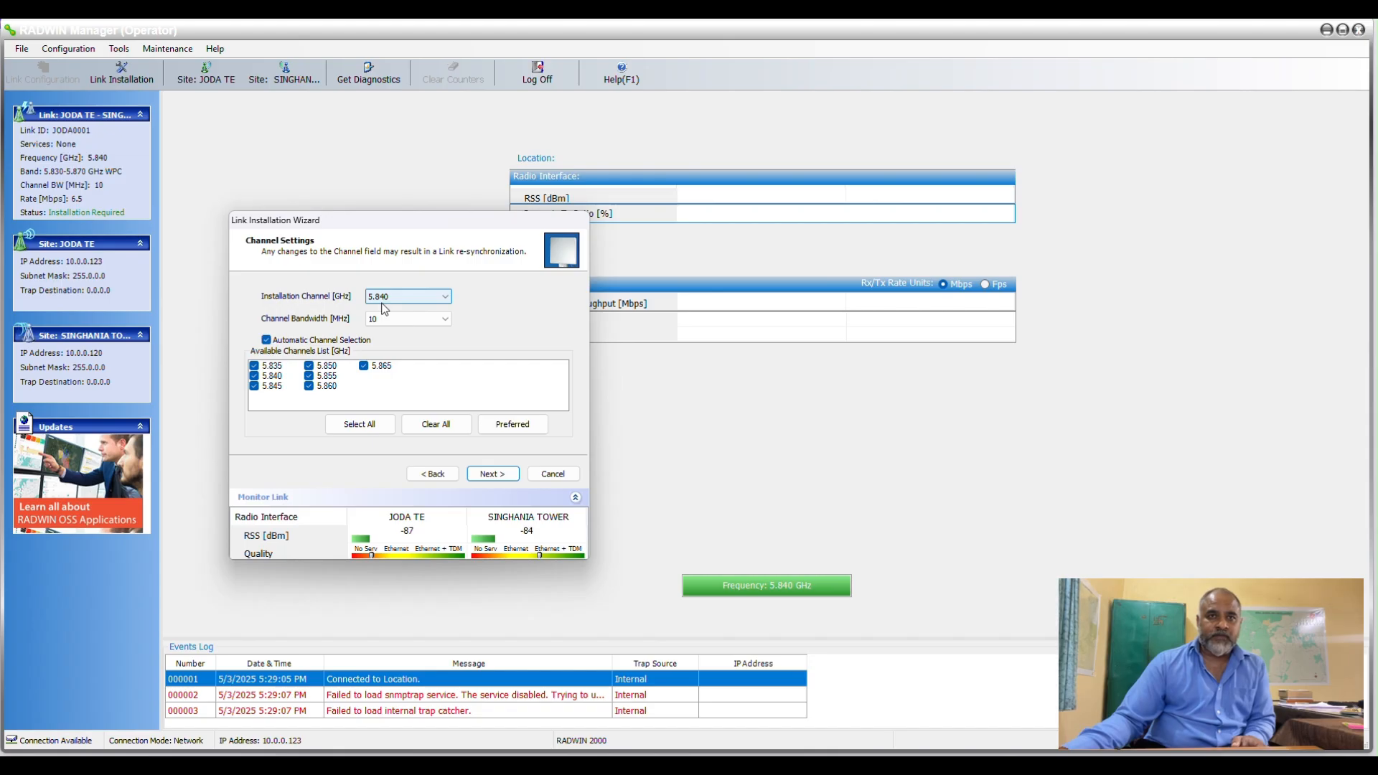
pyautogui.click(485, 473)
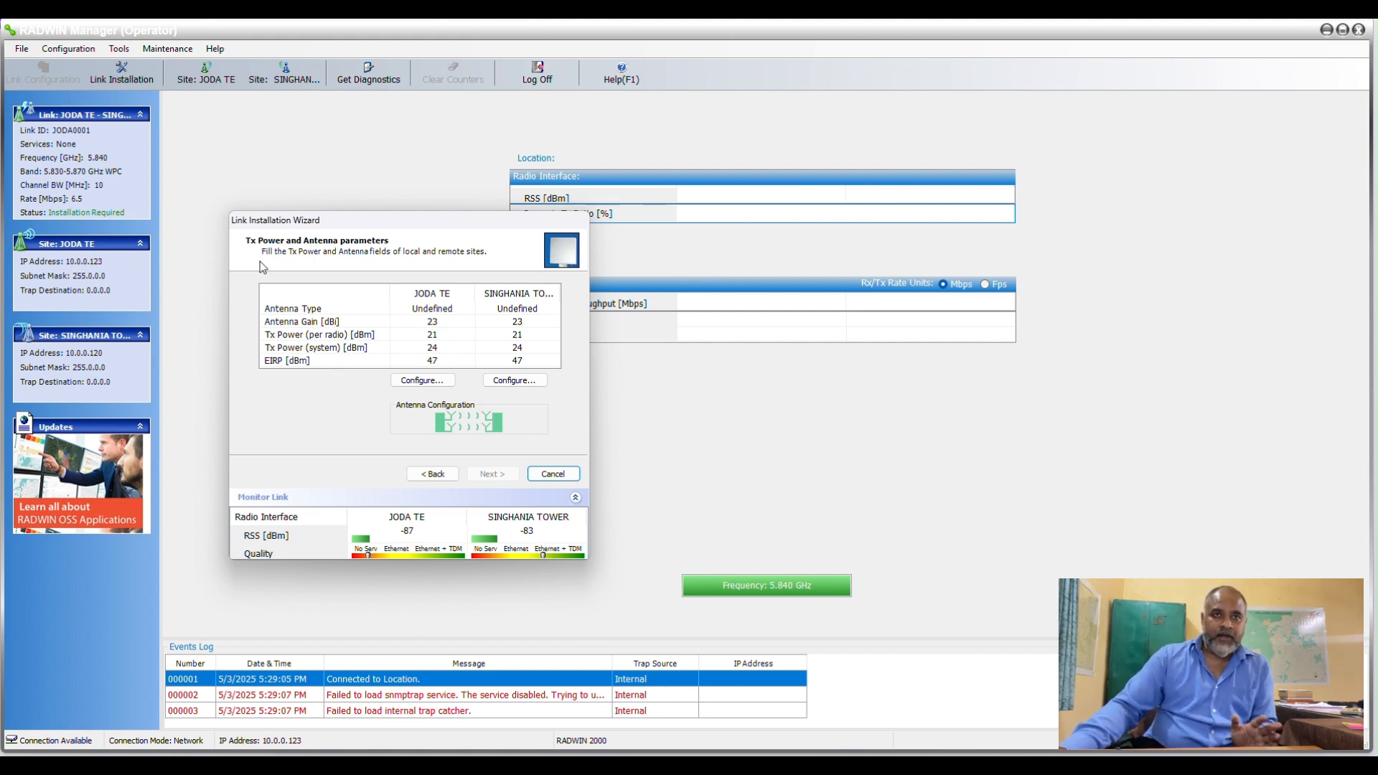
# Set the JODA TE antenna gain to 26.0 dBi and accept the parameter change.
pyautogui.click(422, 380)
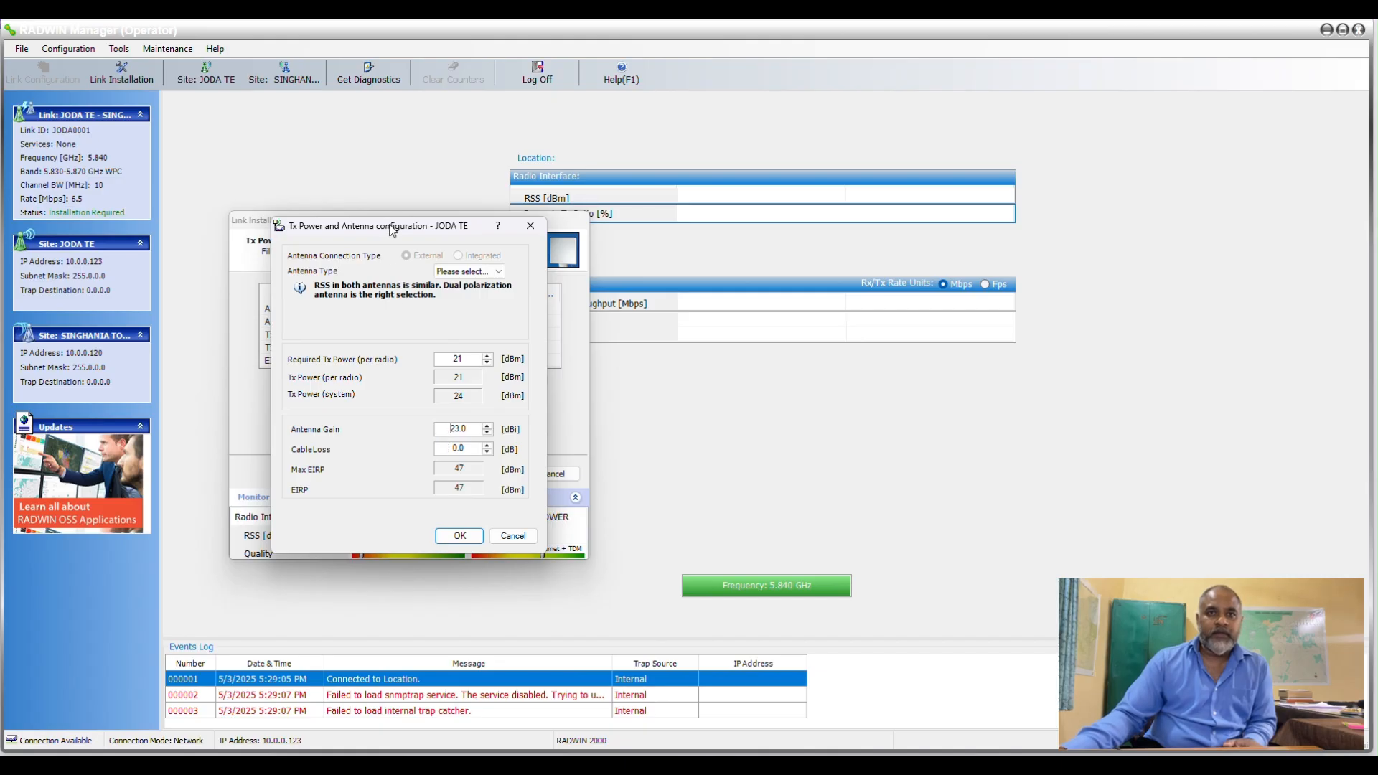
pyautogui.moveTo(391, 229); pyautogui.dragTo(772, 236)
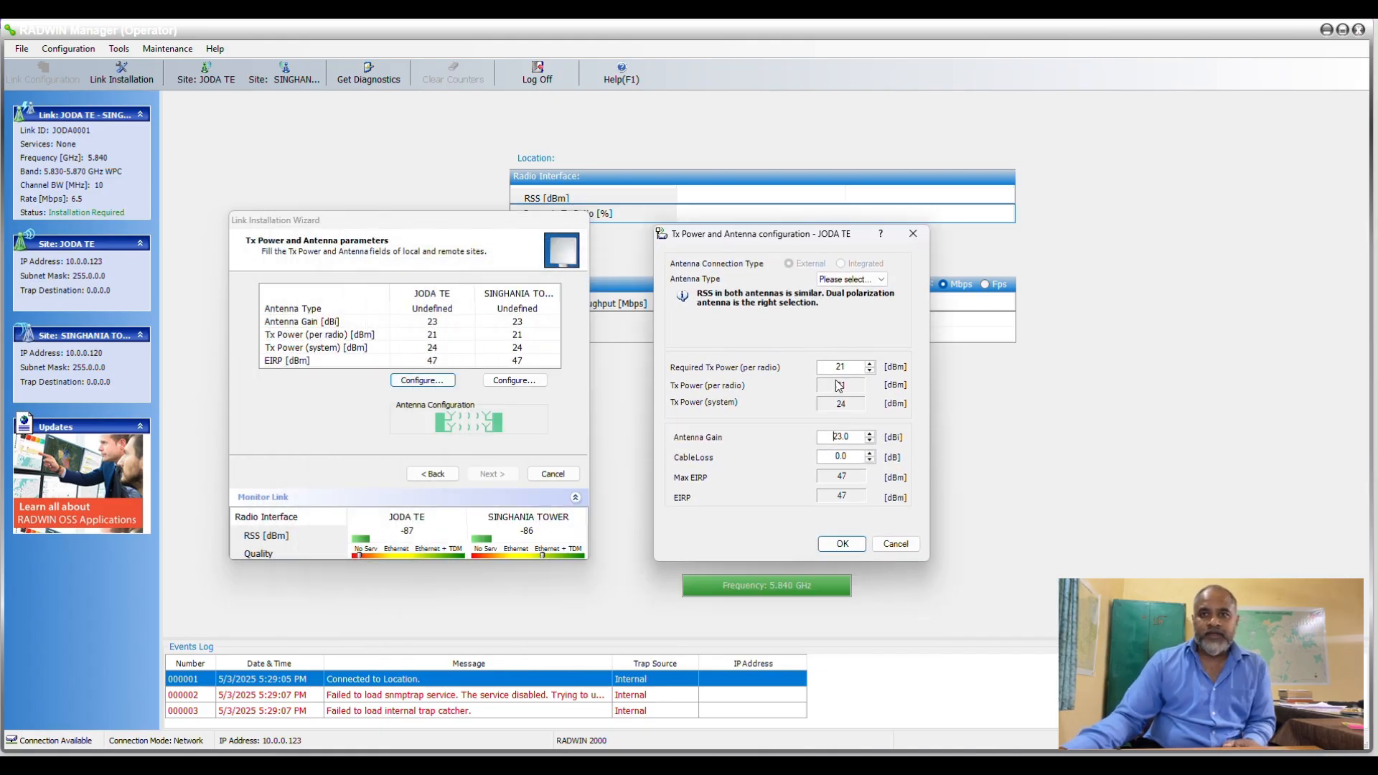
pyautogui.click(868, 434)
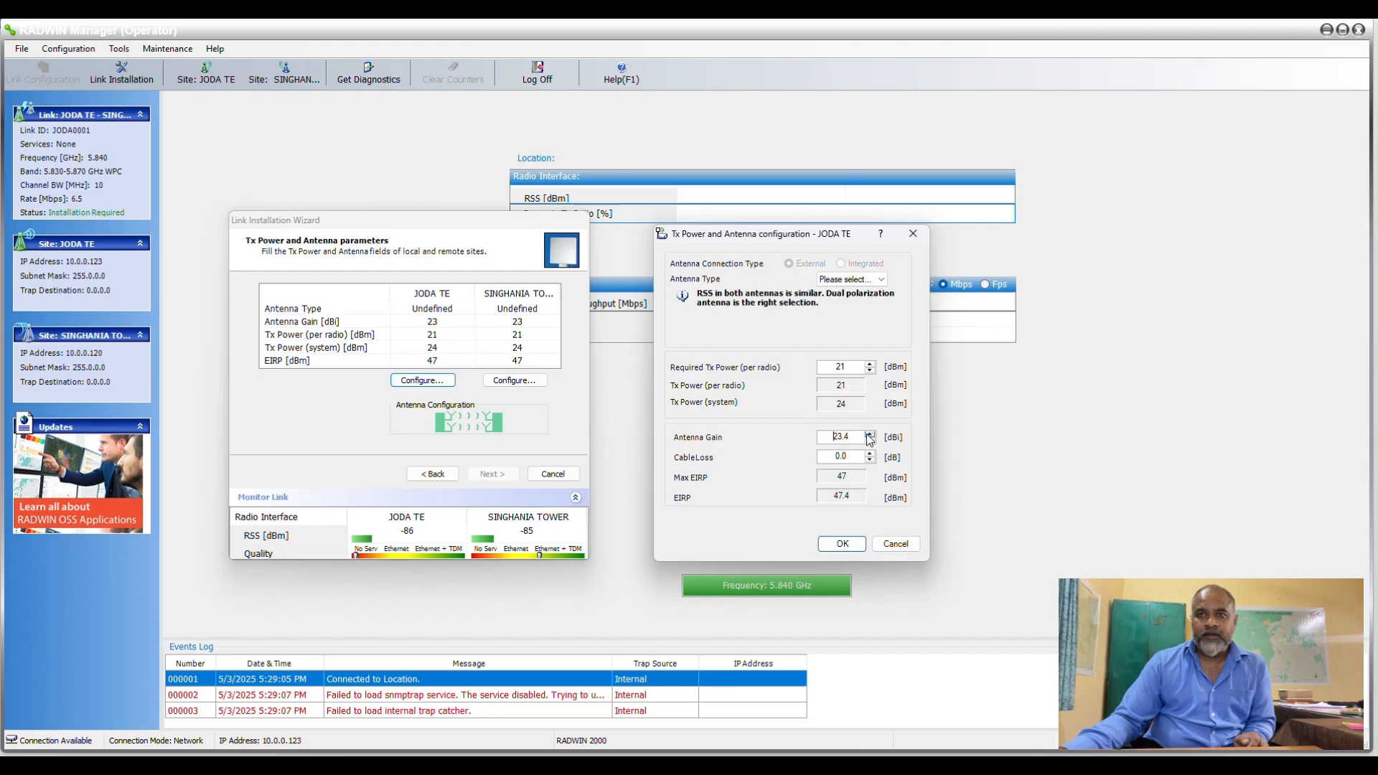
pyautogui.click(869, 434)
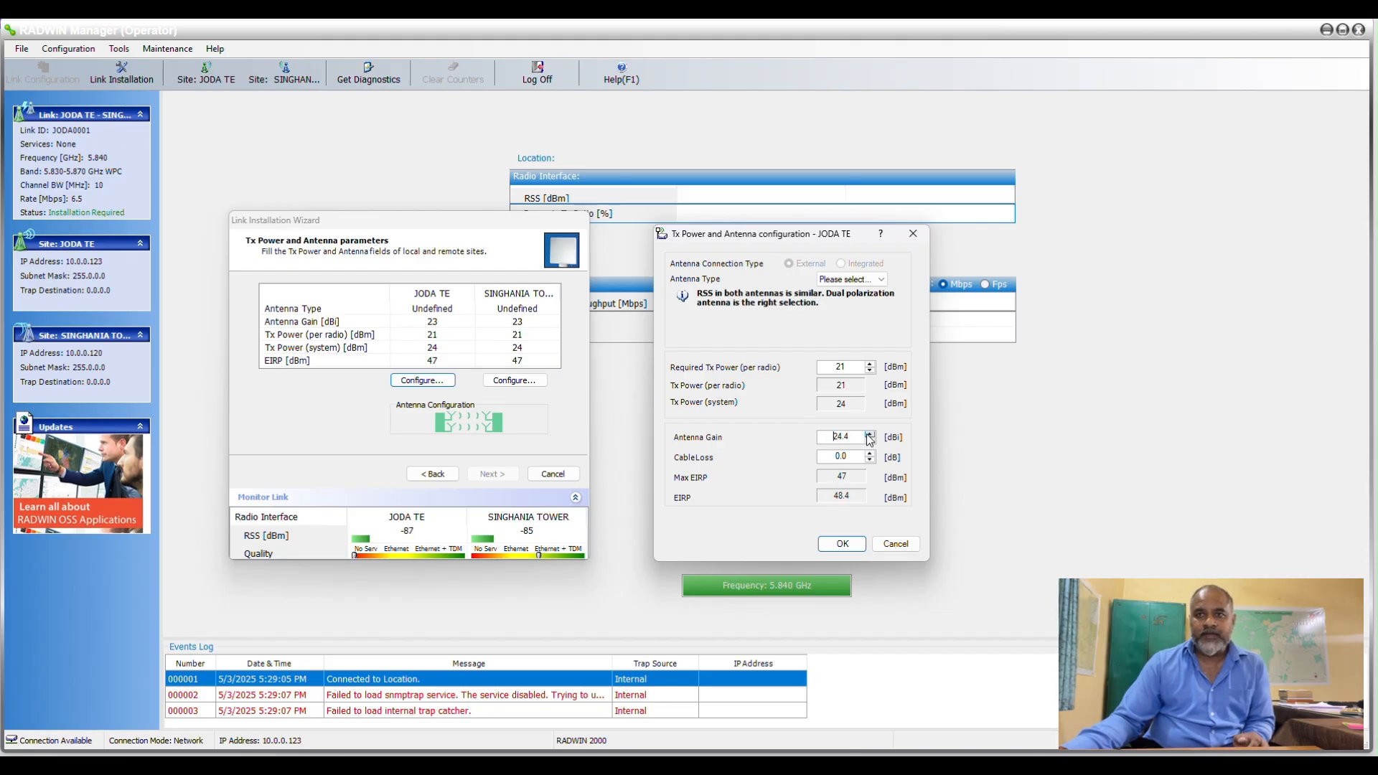
pyautogui.click(869, 434)
pyautogui.click(868, 434)
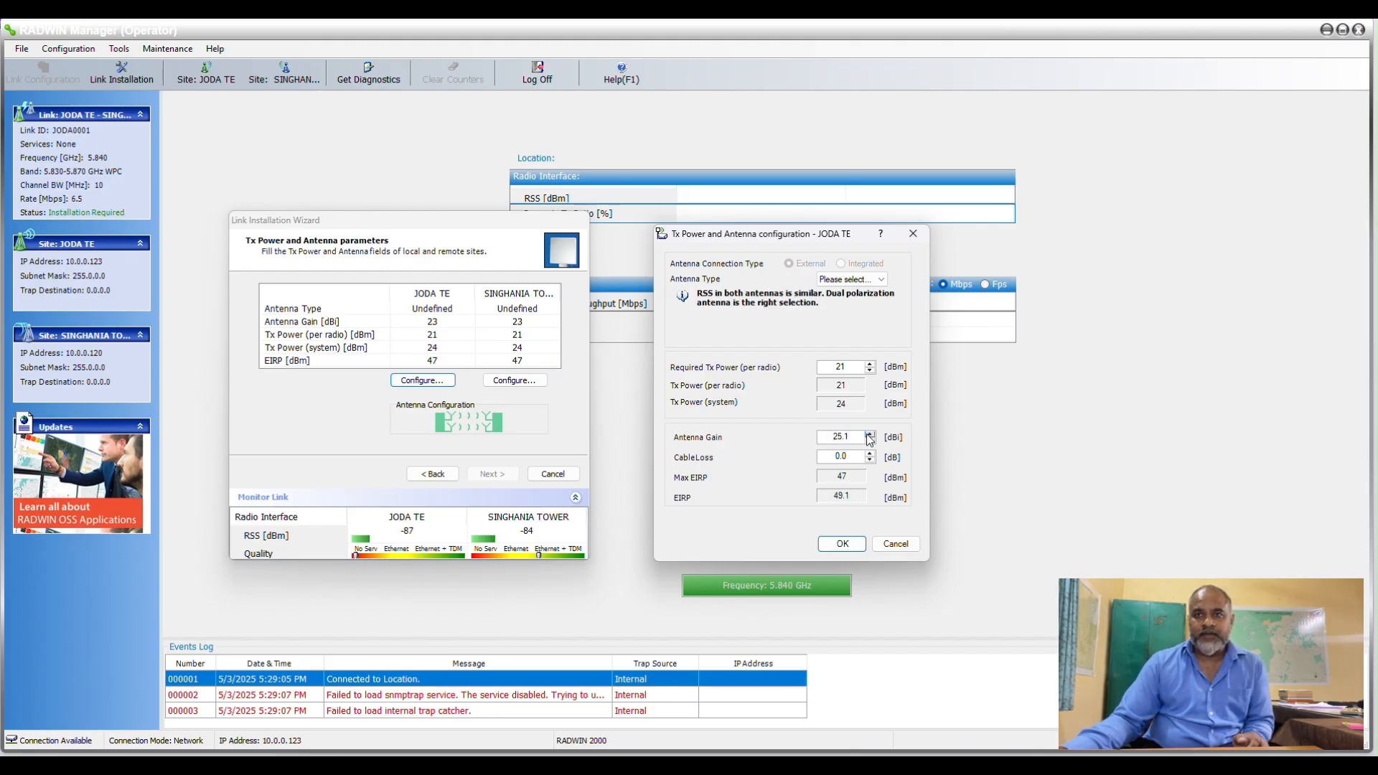
pyautogui.click(868, 434)
pyautogui.click(868, 434)
pyautogui.click(869, 434)
pyautogui.click(868, 435)
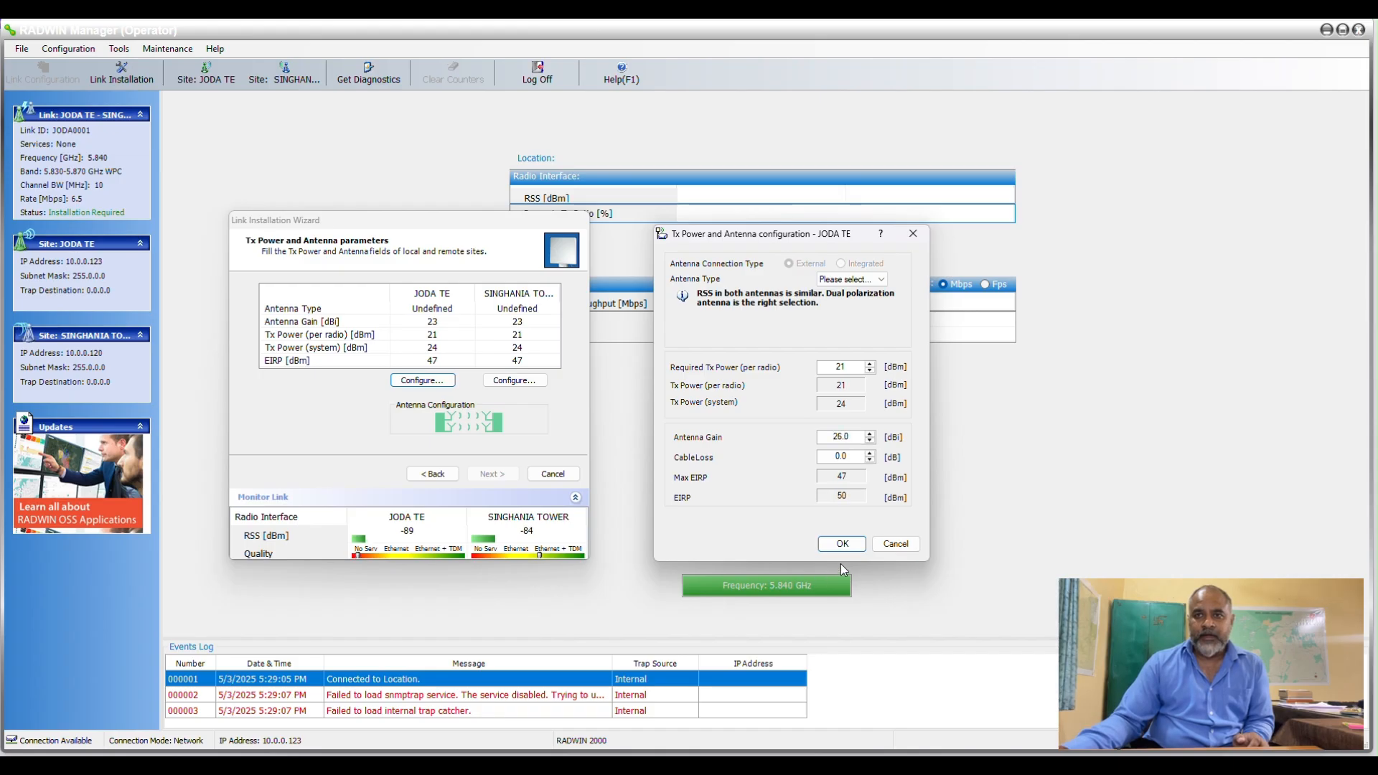
pyautogui.click(844, 552)
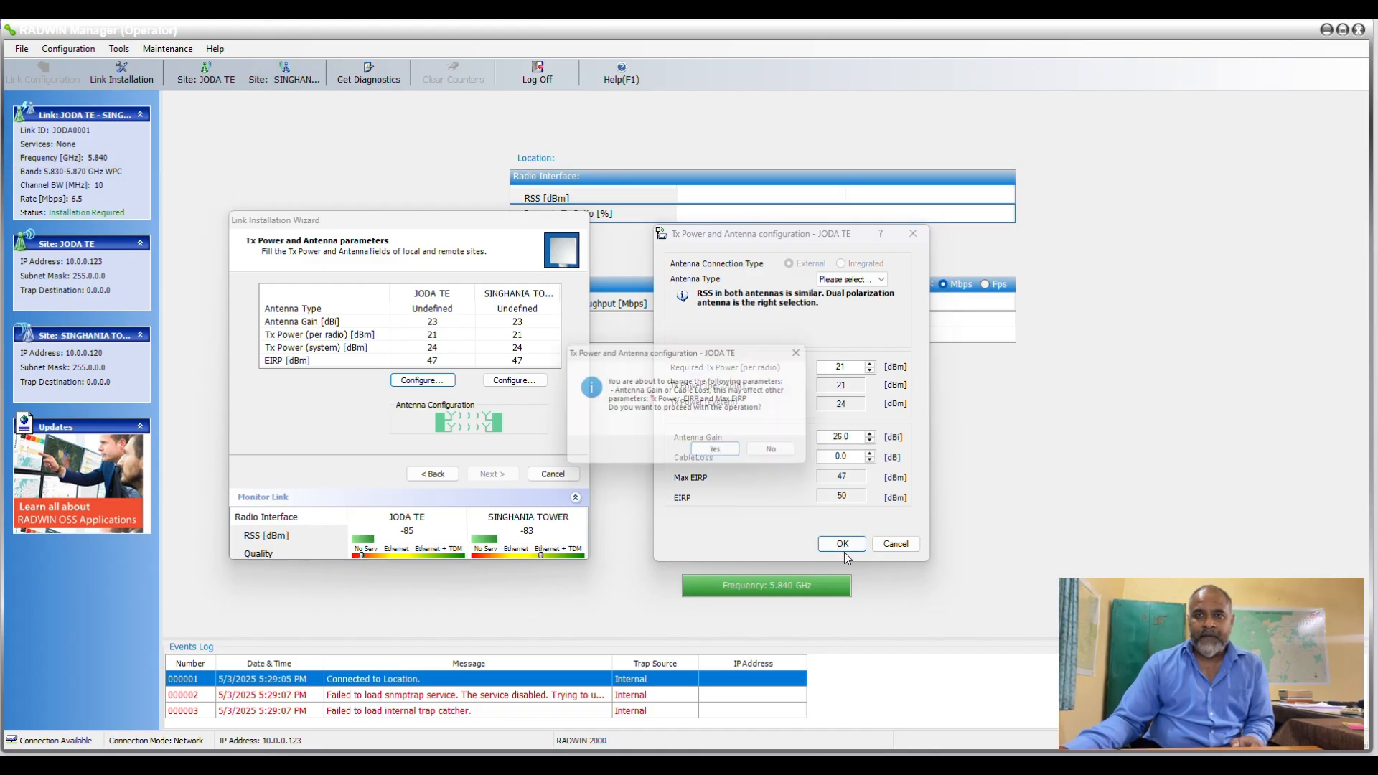
pyautogui.click(719, 454)
# Set the SINGHANIA TOWER antenna gain to 26.0 dBi and accept the parameter change.
pyautogui.click(497, 380)
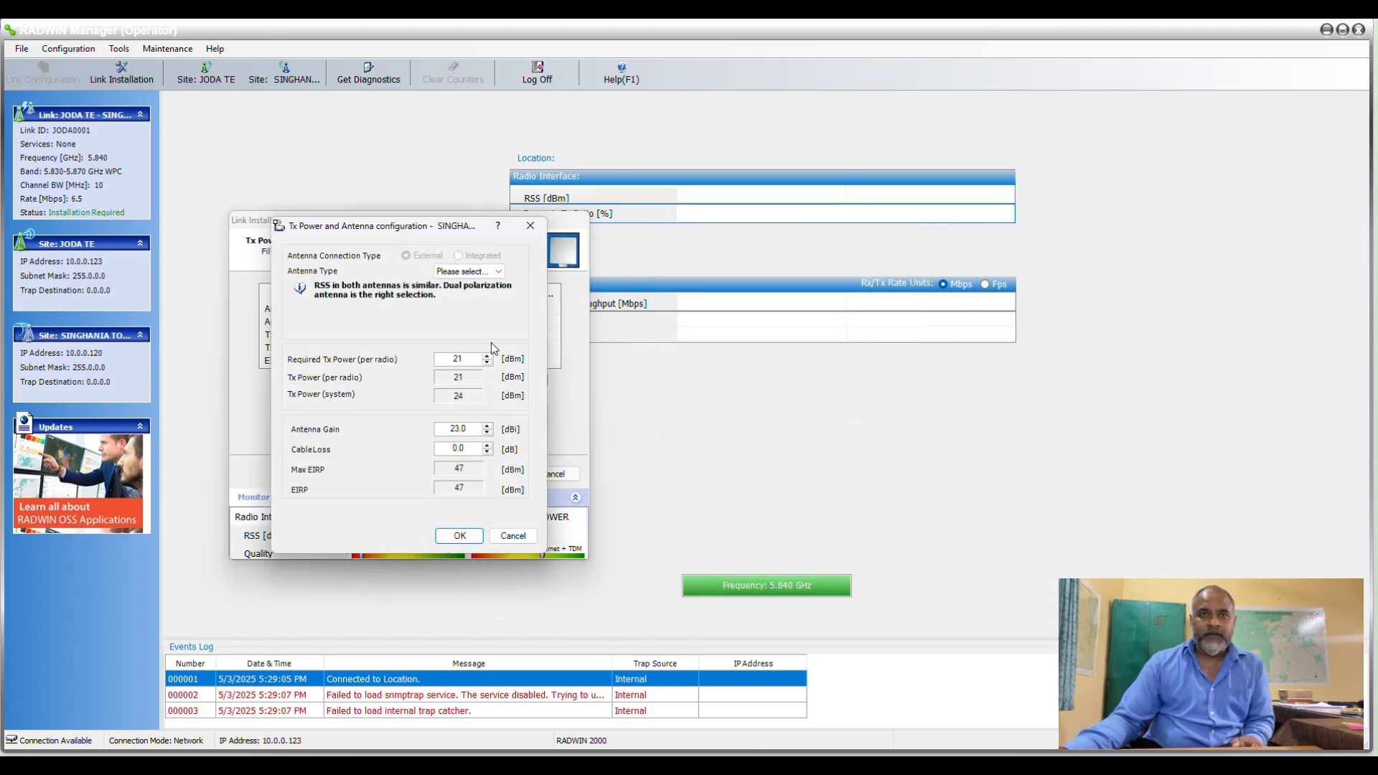
pyautogui.click(487, 427)
pyautogui.click(486, 427)
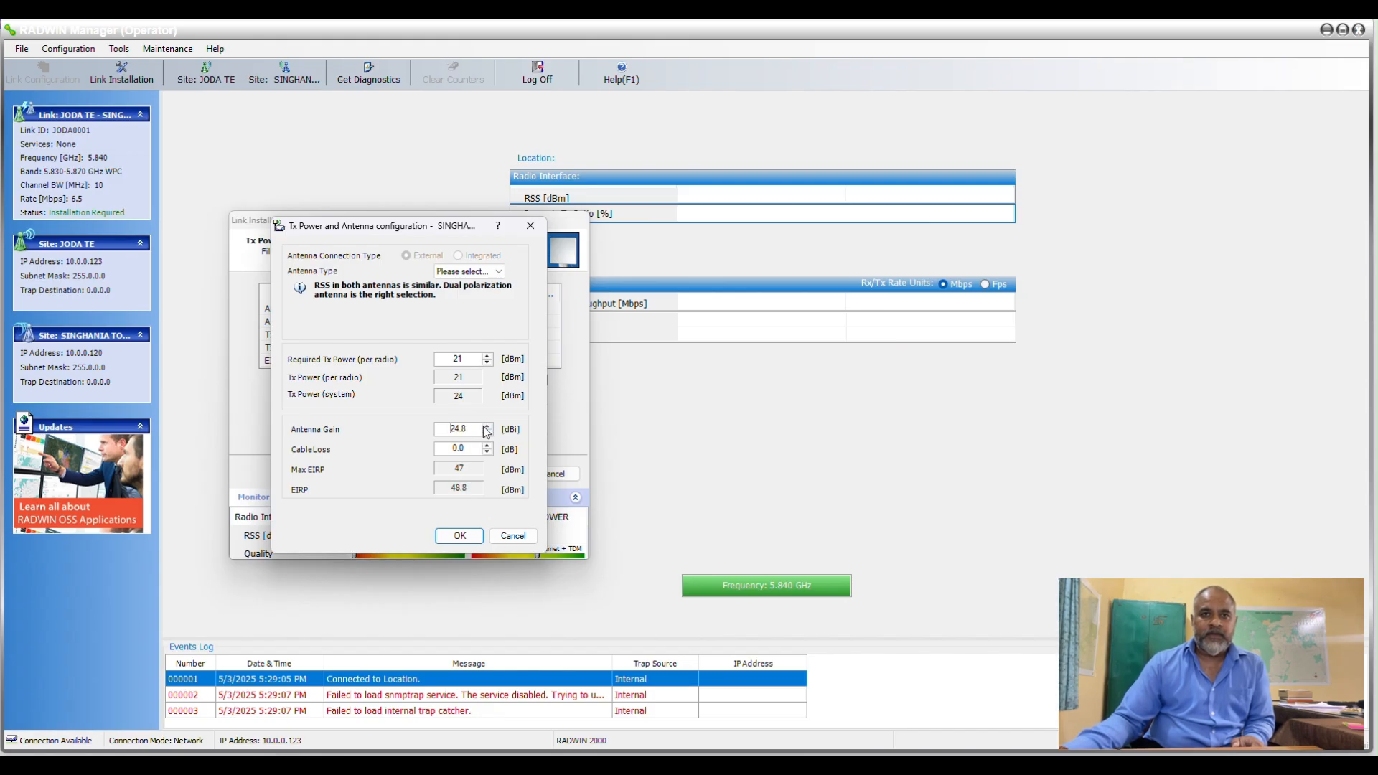
pyautogui.click(487, 426)
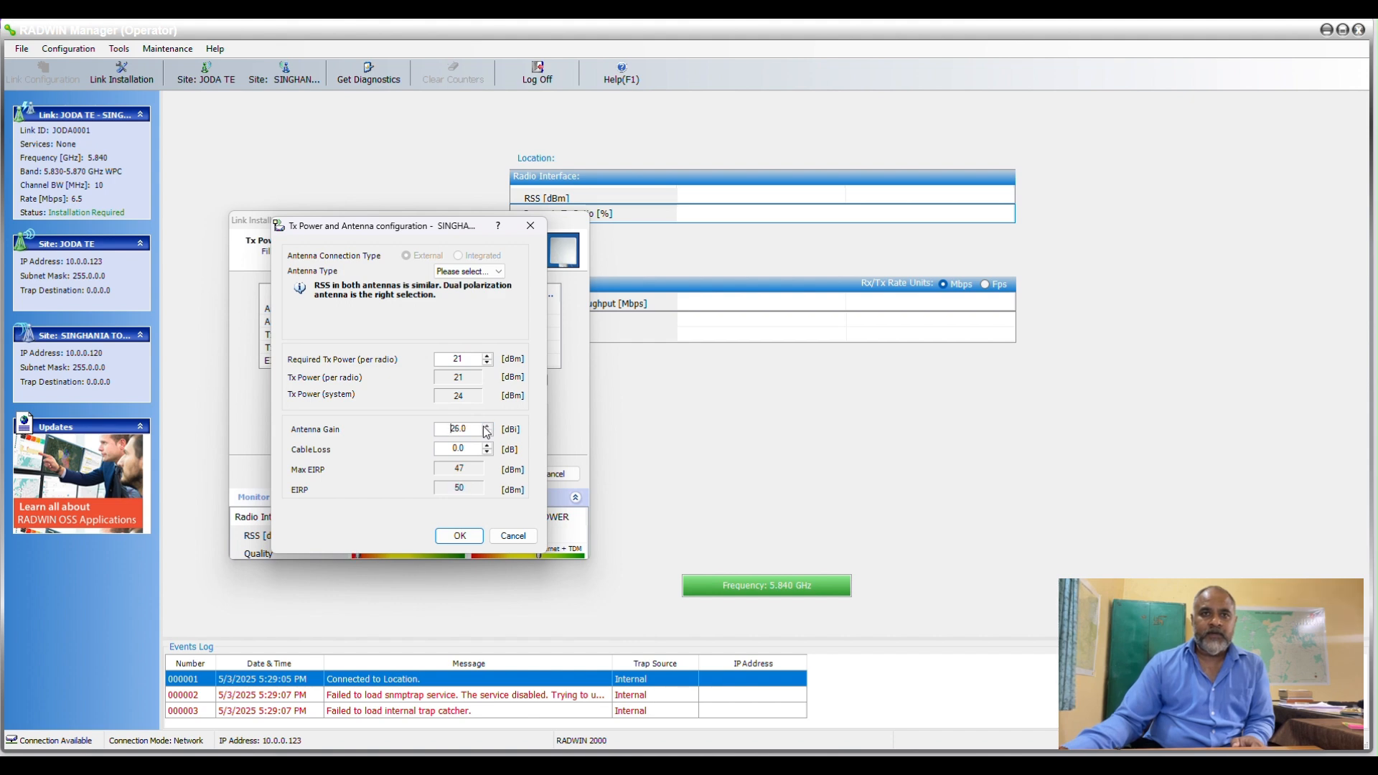
pyautogui.click(459, 536)
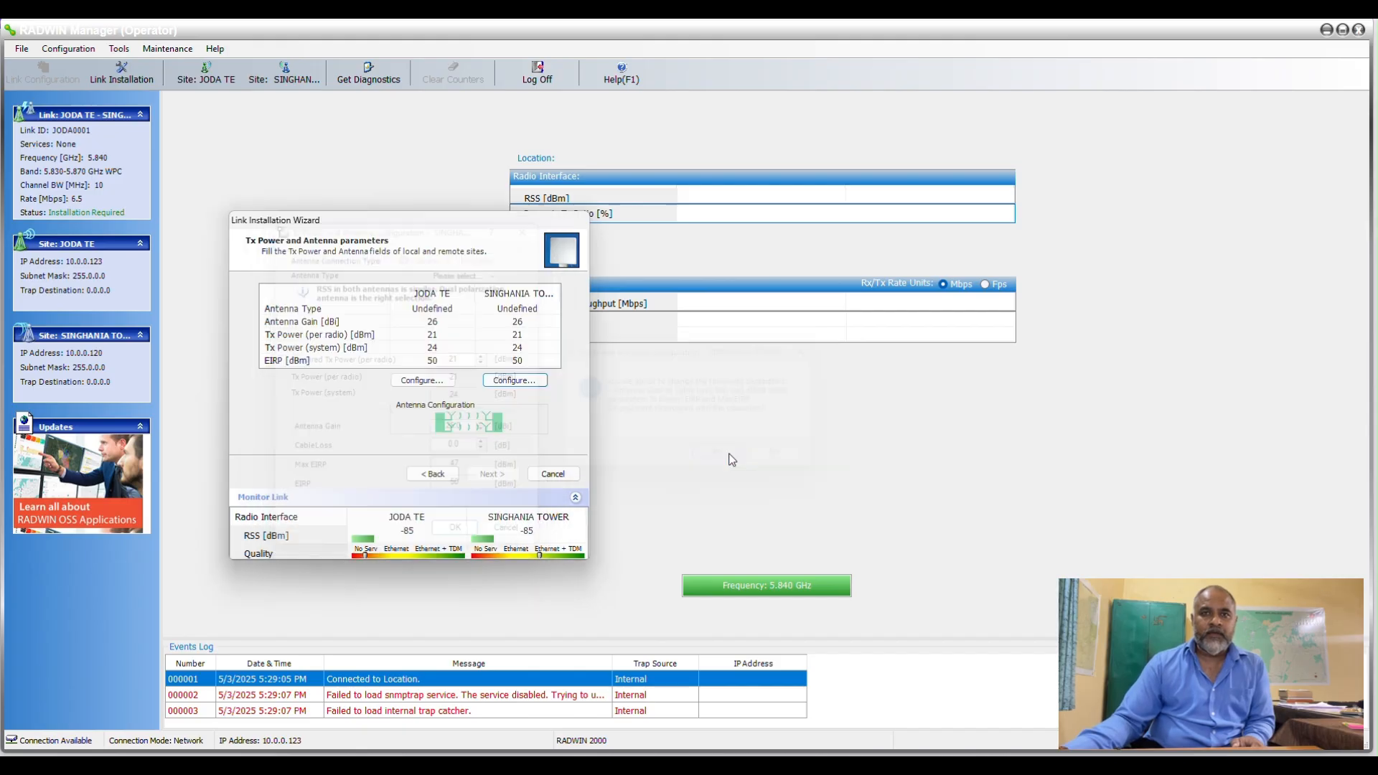
pyautogui.click(725, 454)
# Set the antenna type of JODA TE to Dual and accept the change.
pyautogui.click(422, 381)
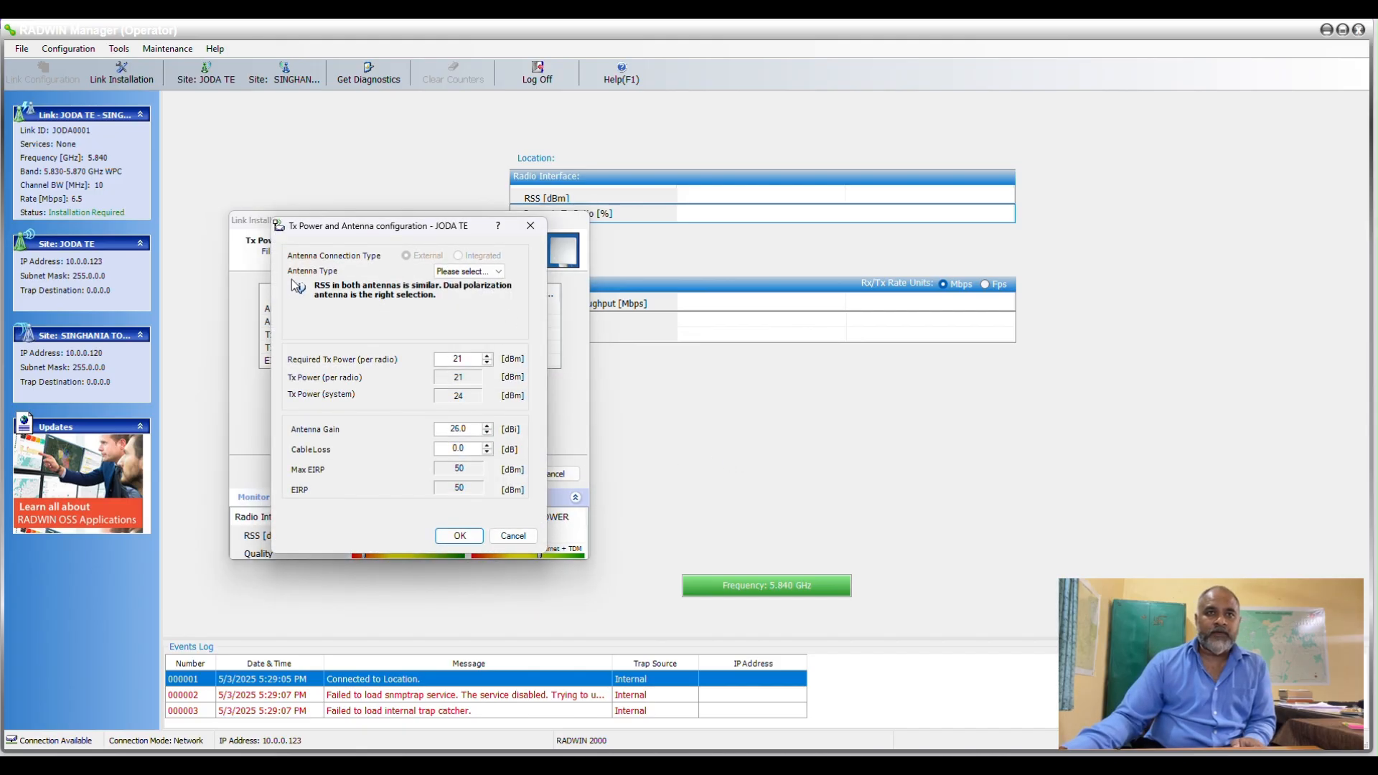
pyautogui.click(466, 271)
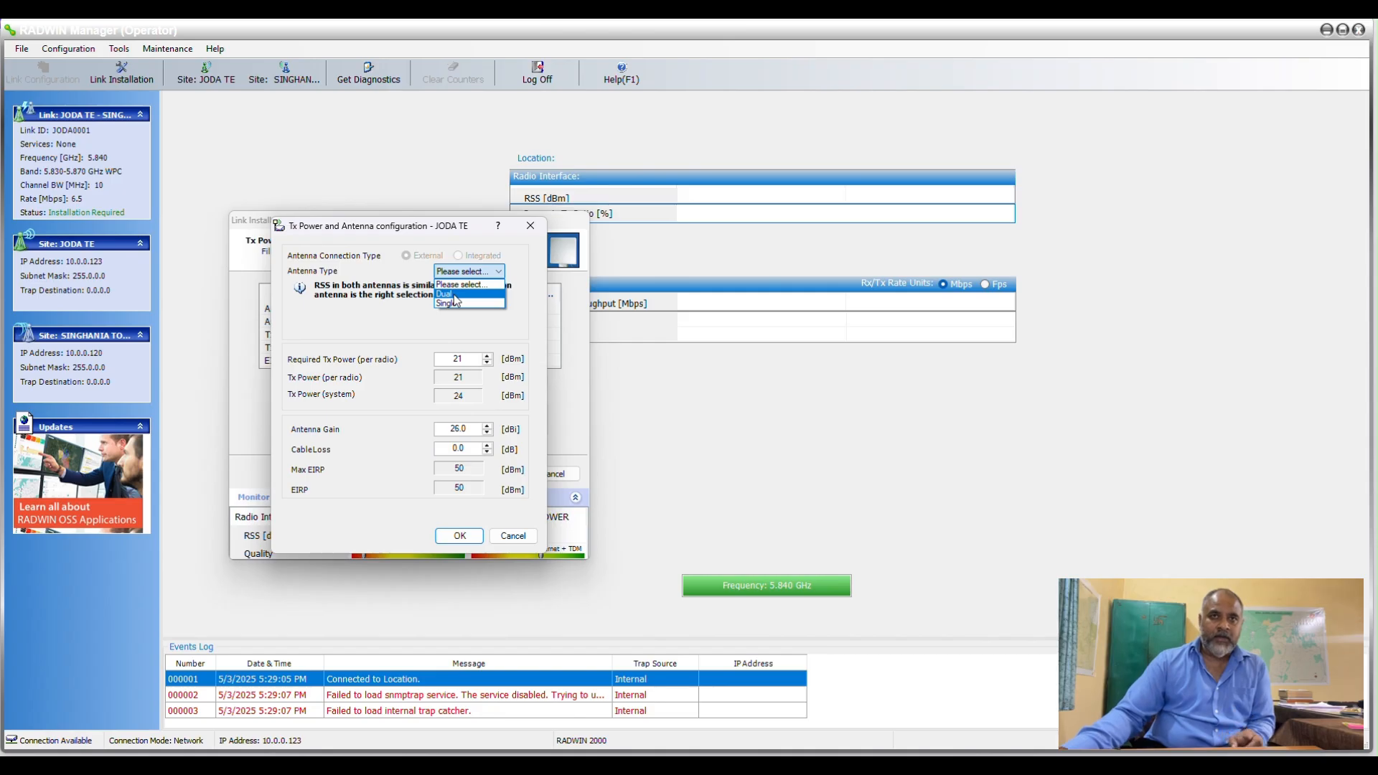
pyautogui.click(454, 294)
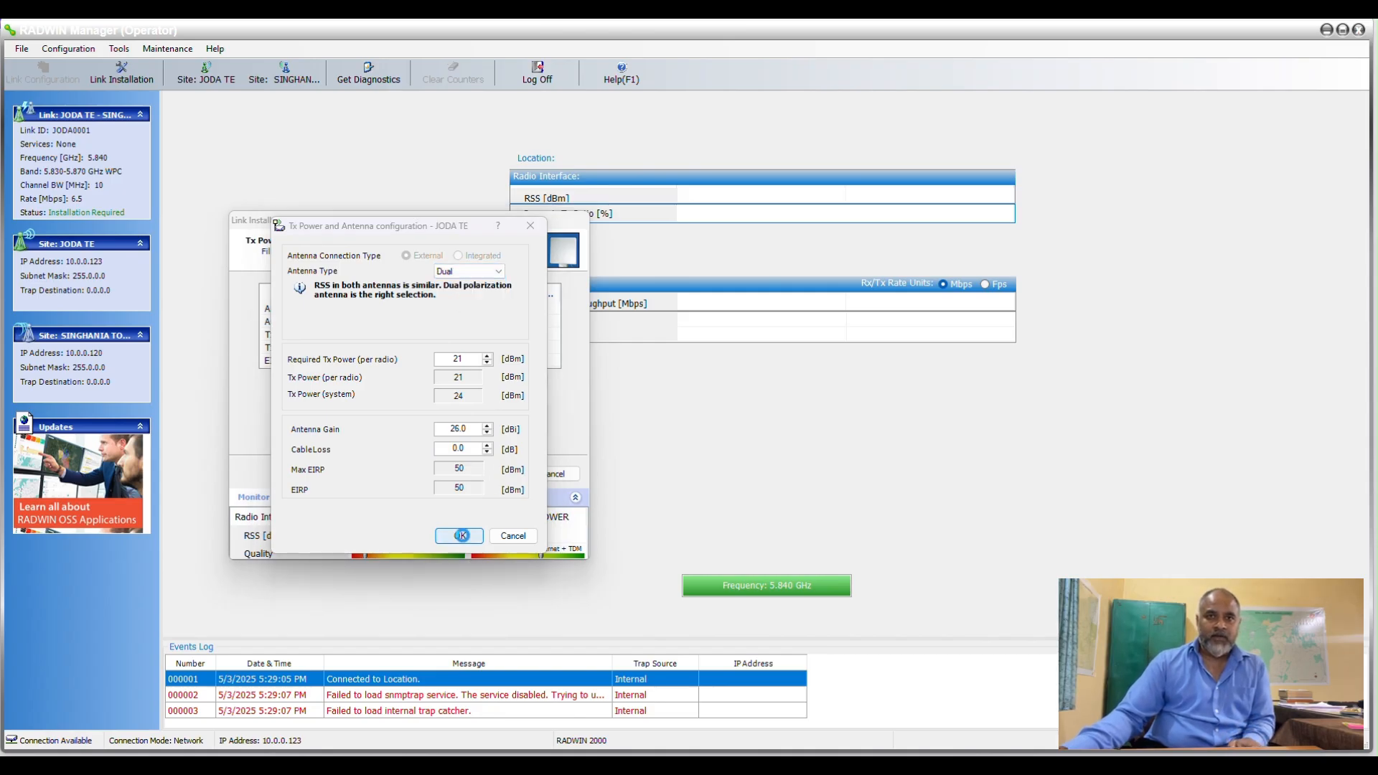
pyautogui.click(460, 536)
pyautogui.click(727, 450)
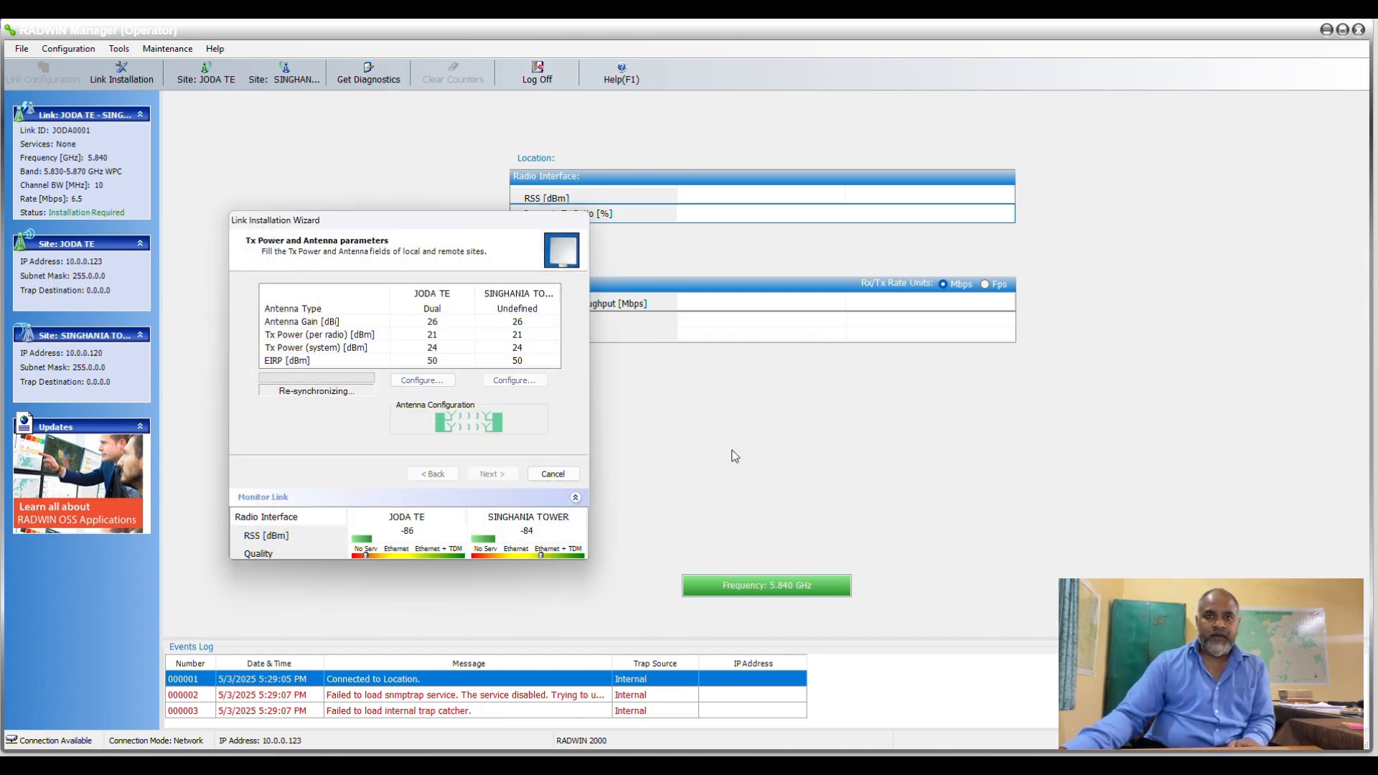
# Set the antenna type of SINGHANIA TOWER to Dual, accept the link re-synchronization, and continue to the hub site synchronization settings.
pyautogui.click(514, 380)
pyautogui.click(461, 271)
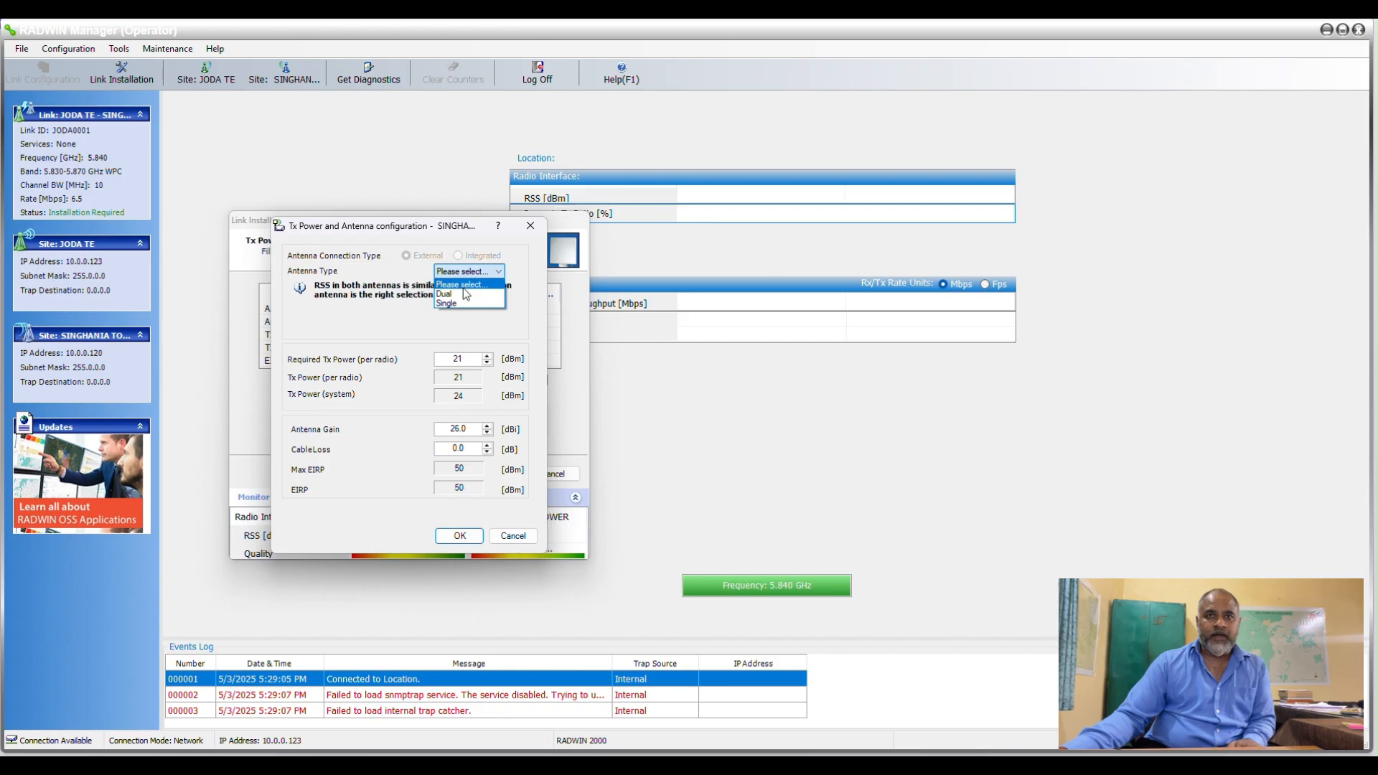
pyautogui.click(462, 295)
pyautogui.click(459, 535)
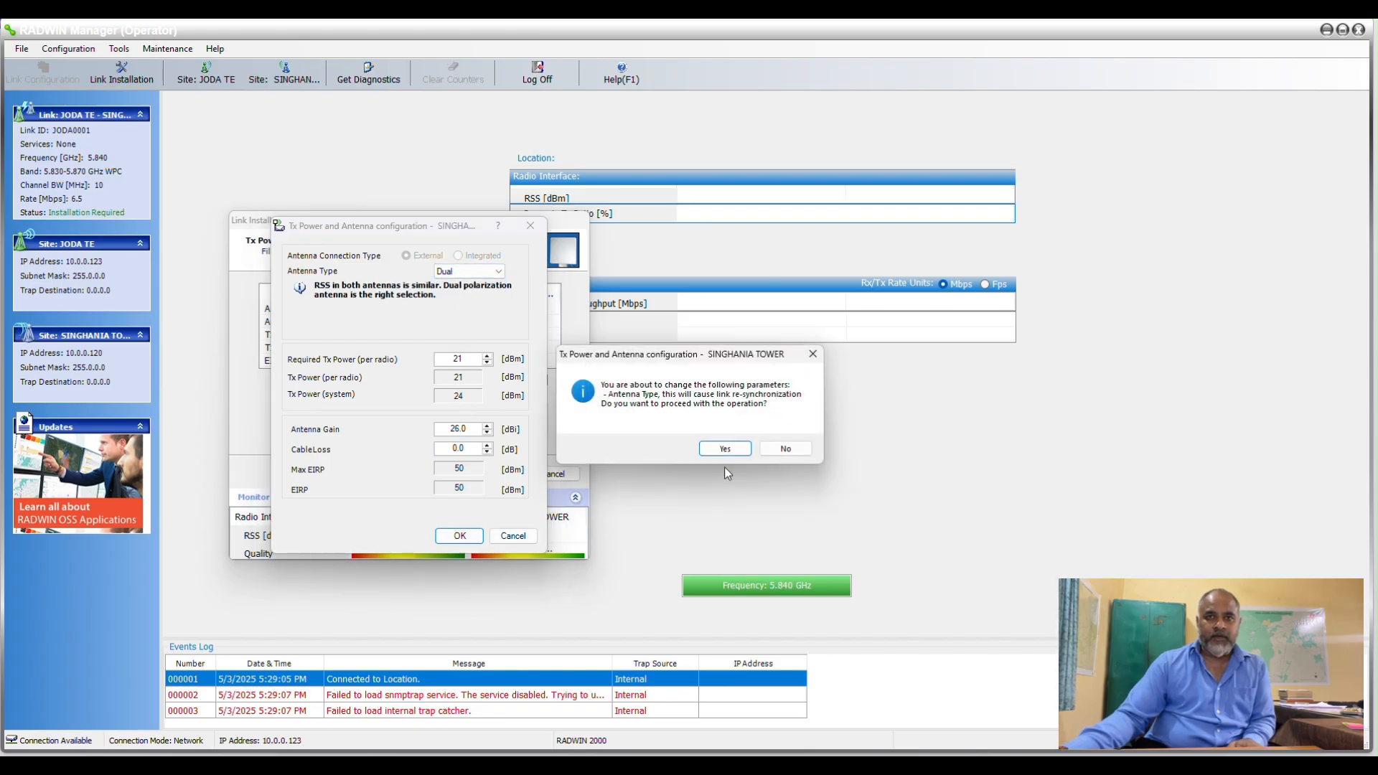
pyautogui.click(742, 453)
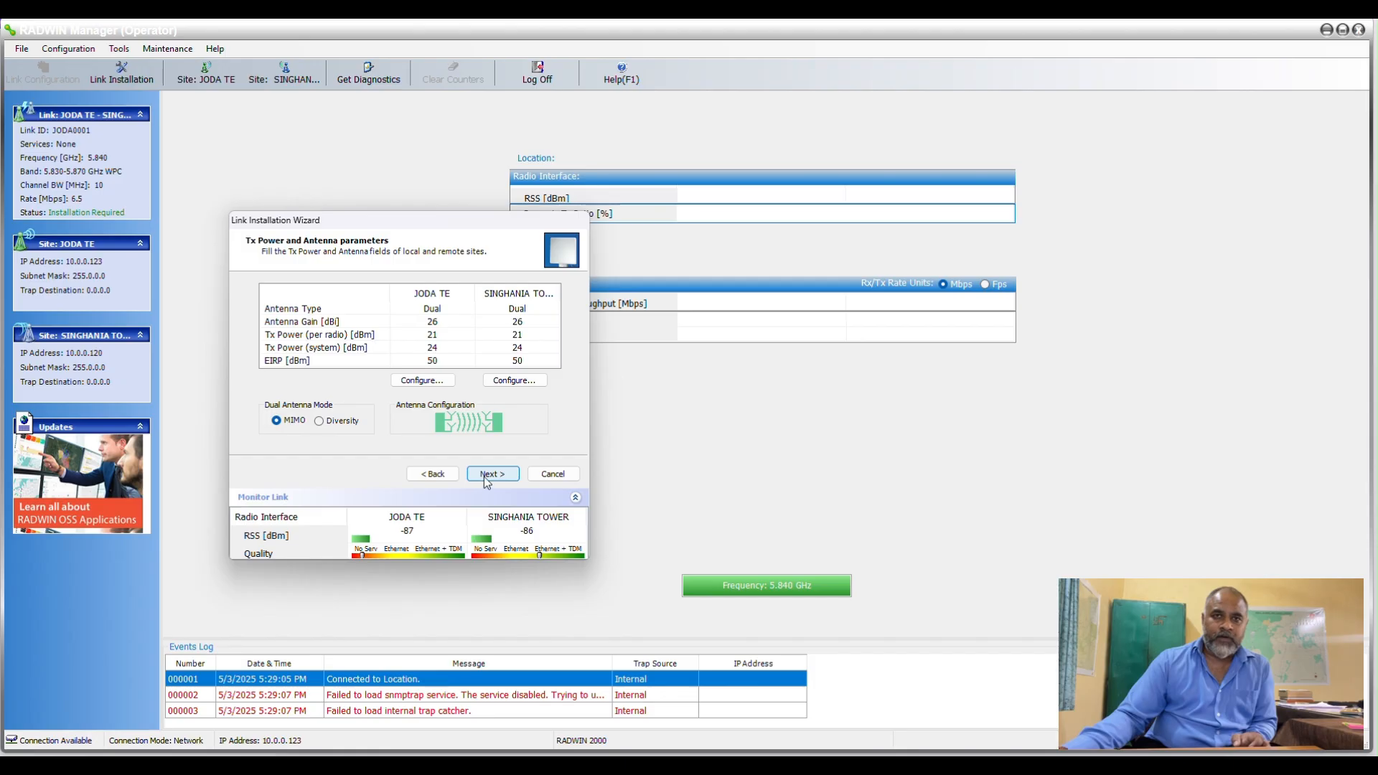
pyautogui.click(483, 477)
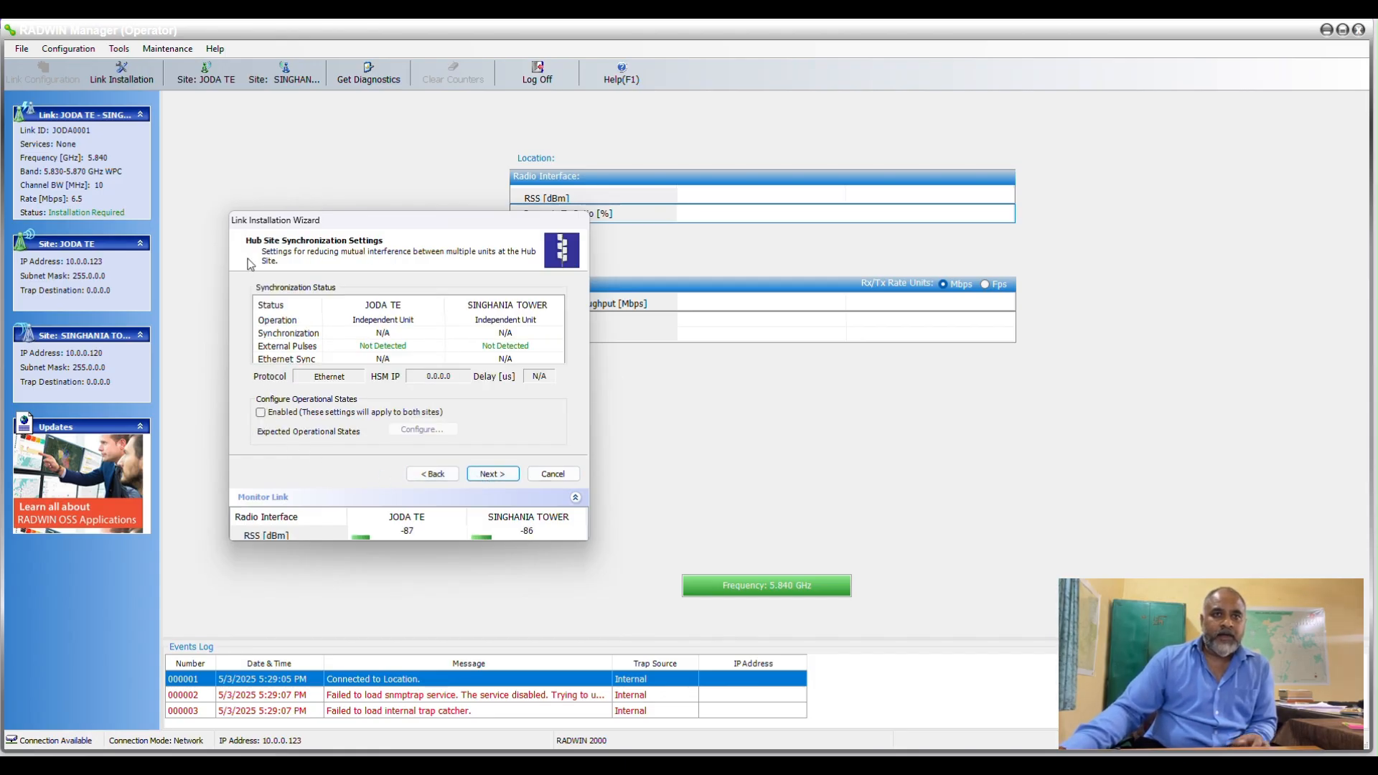
# Enable hub site synchronization with JODA TE as Hub Sync Master and domain name BSNL, and continue to the services settings.
pyautogui.click(260, 412)
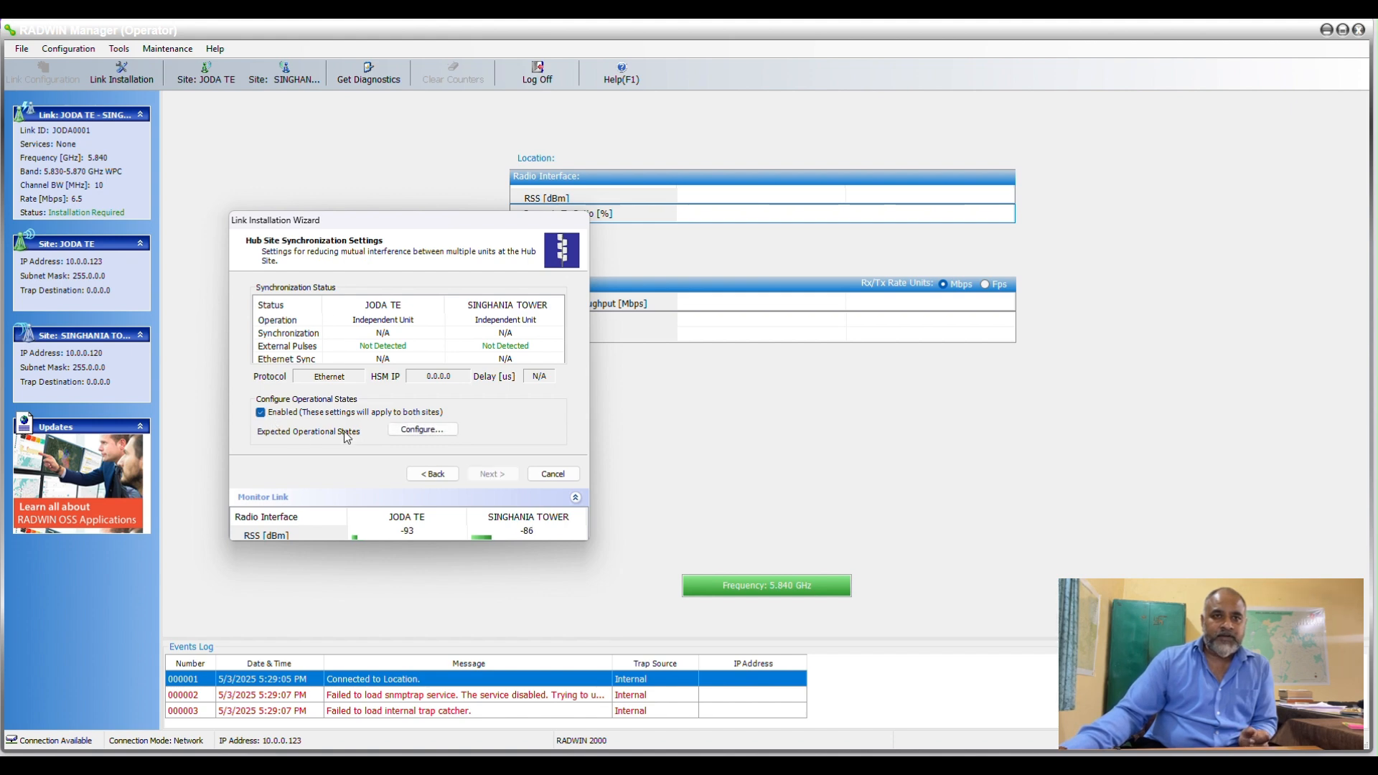
pyautogui.click(422, 429)
pyautogui.click(267, 449)
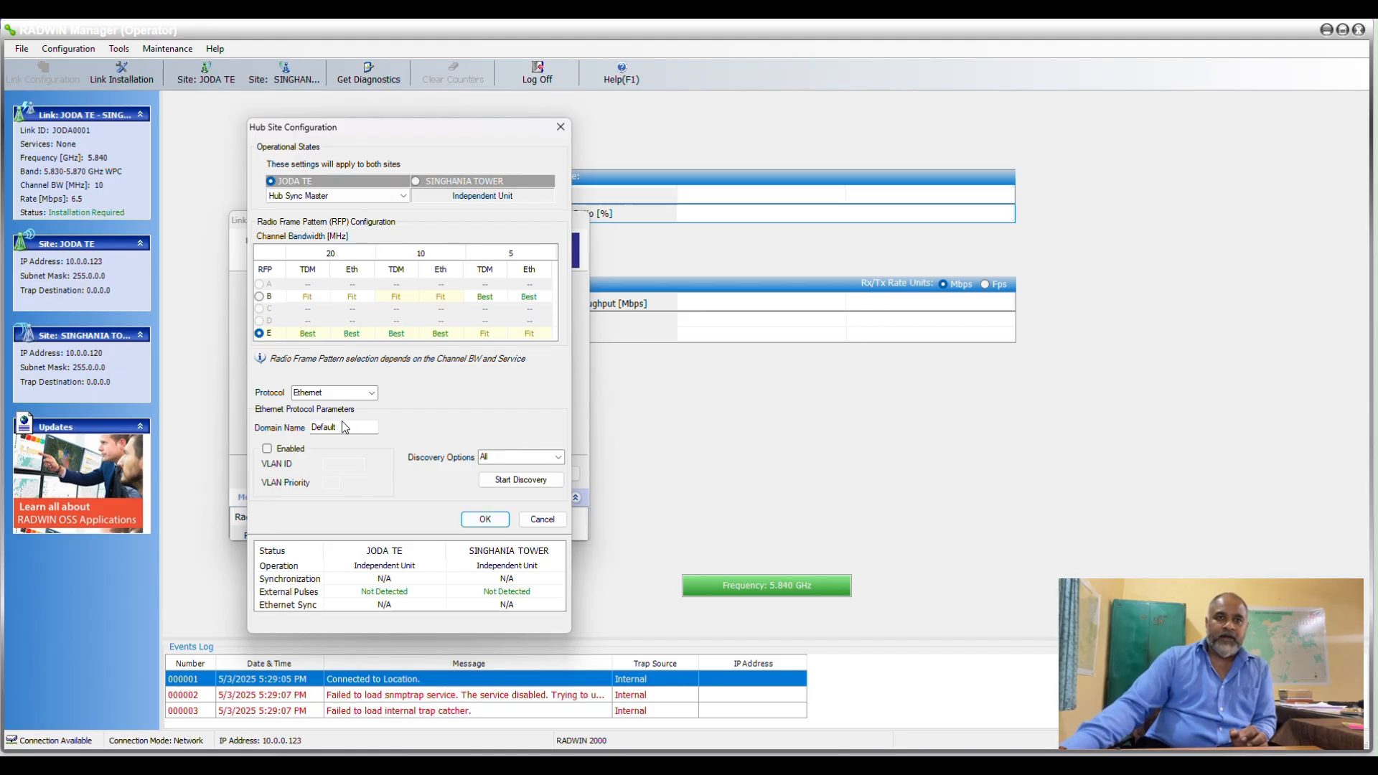
pyautogui.moveTo(341, 426); pyautogui.dragTo(280, 426)
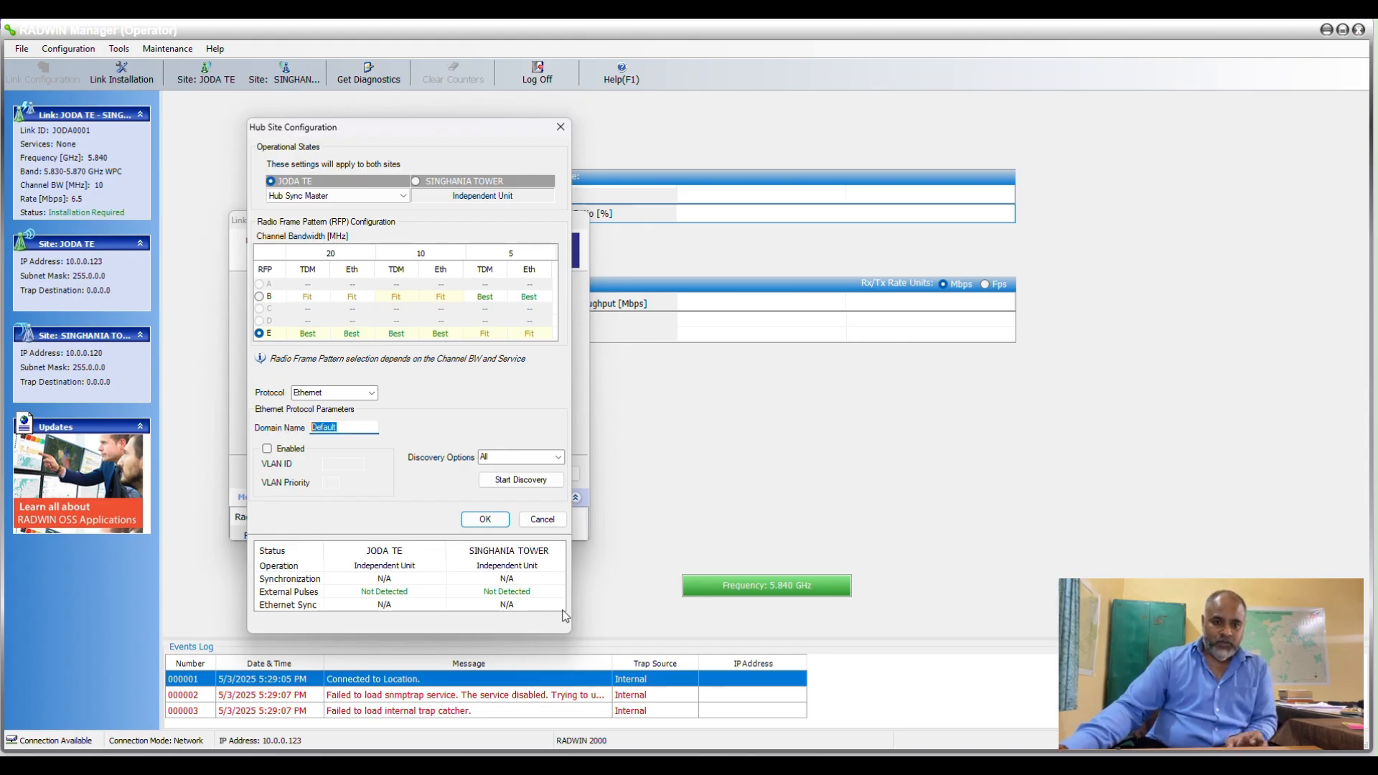
pyautogui.write('BS')
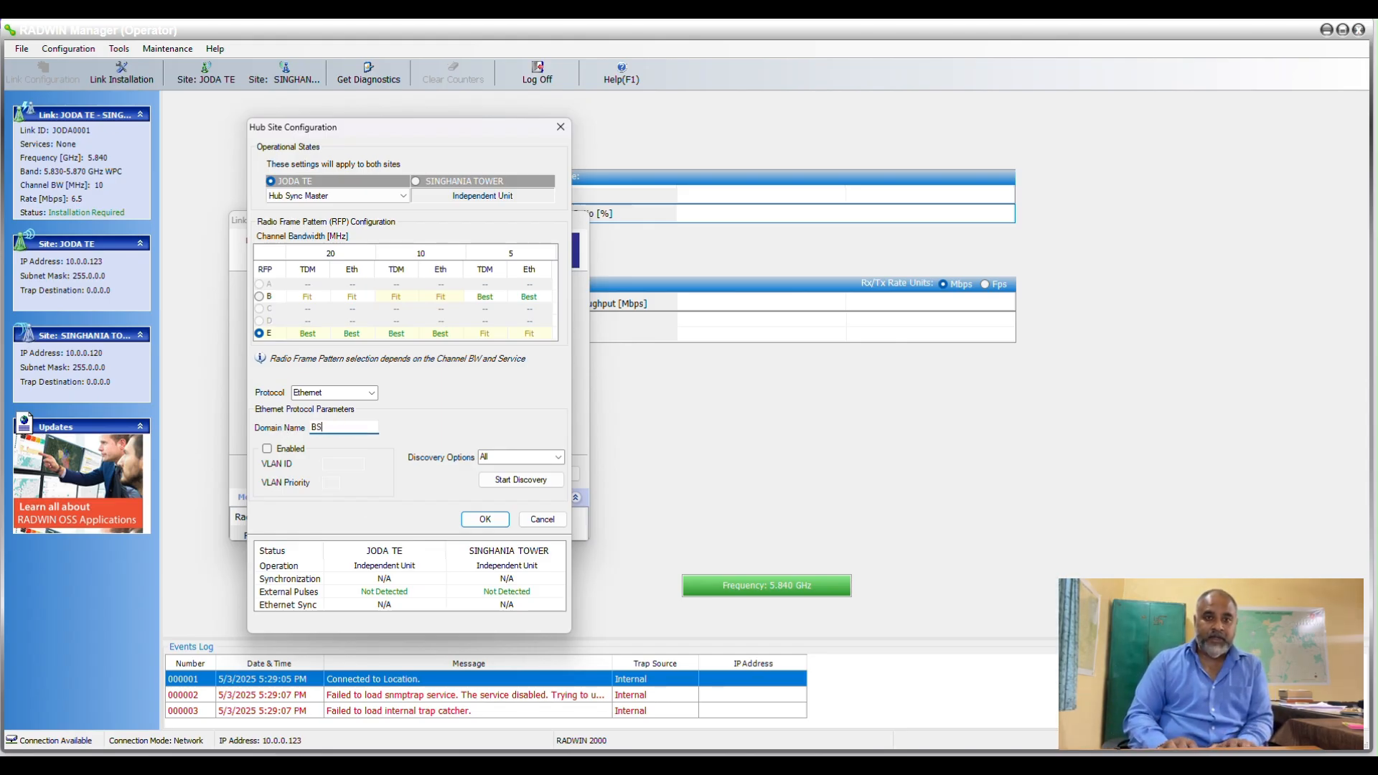
pyautogui.write('NL')
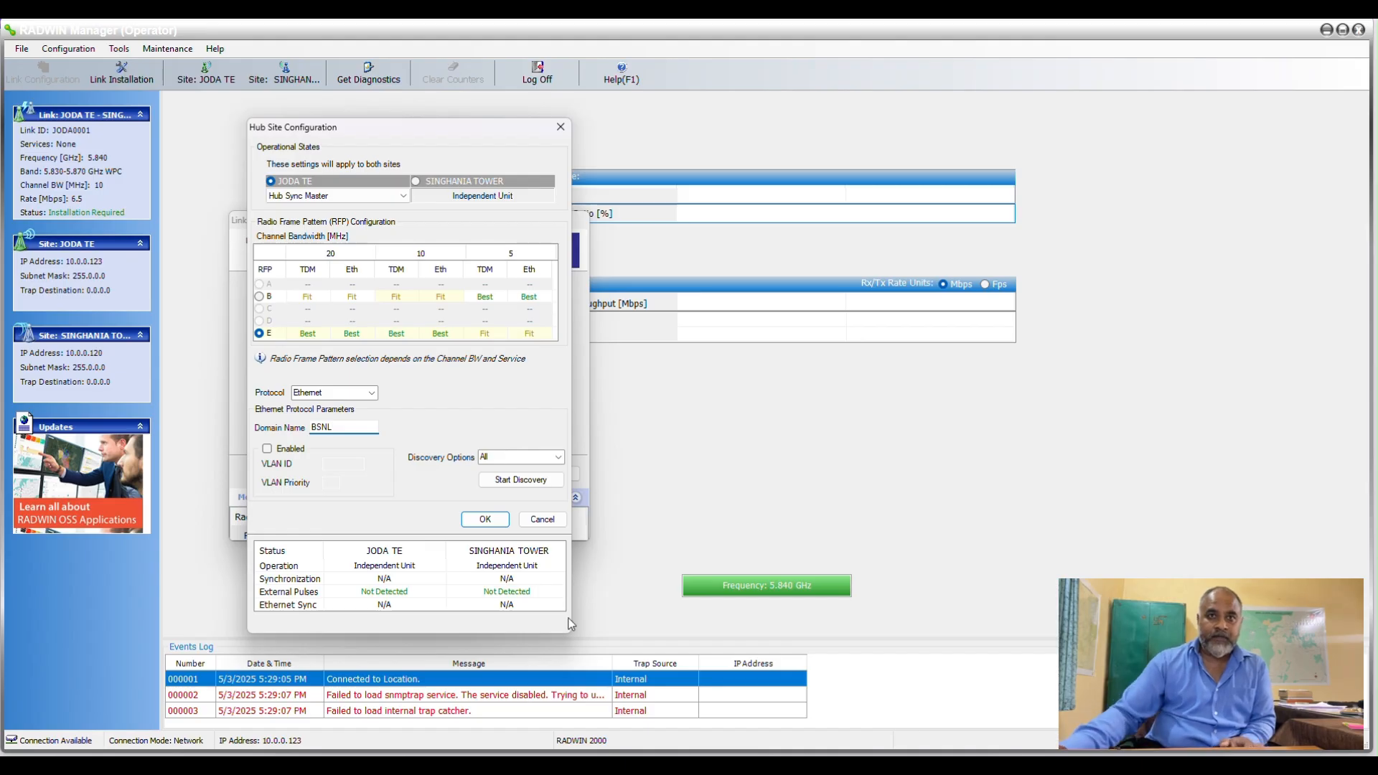
pyautogui.click(485, 520)
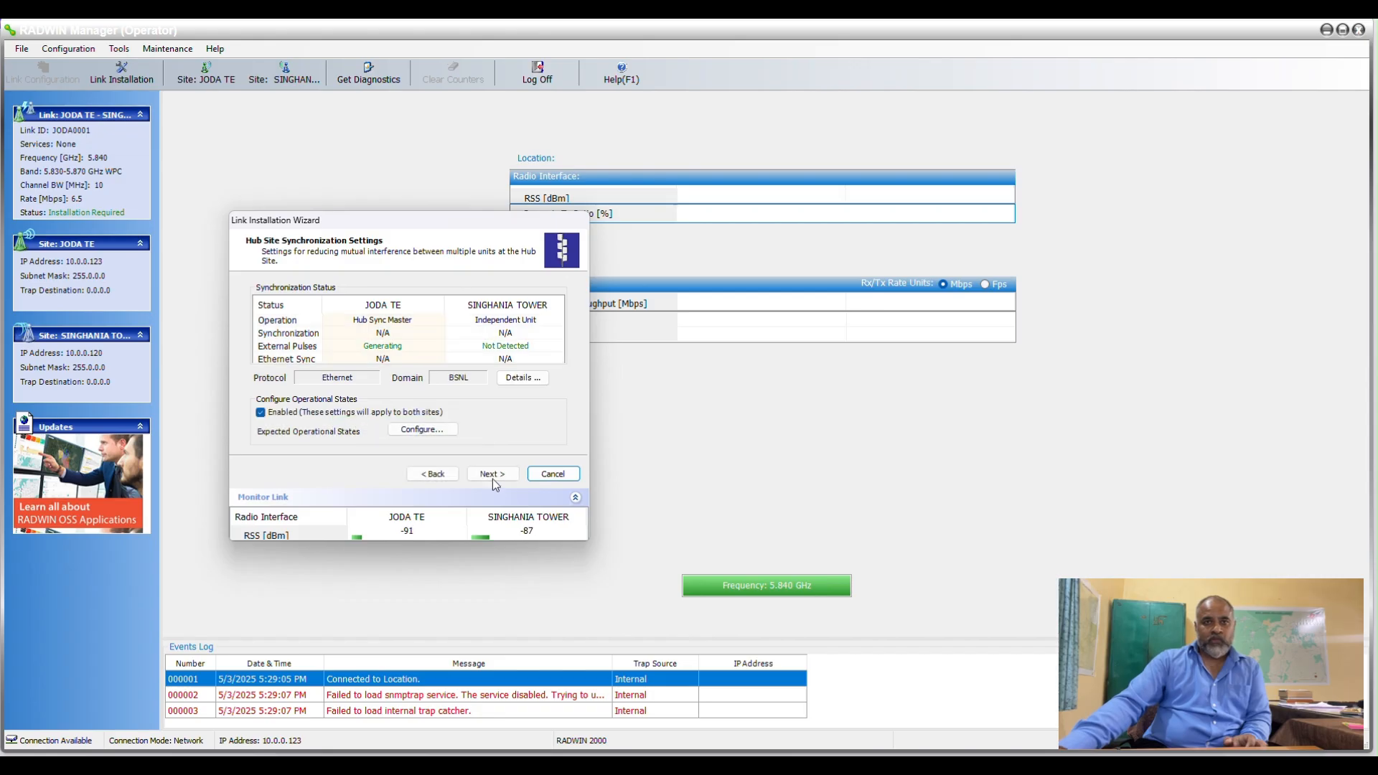
pyautogui.click(492, 476)
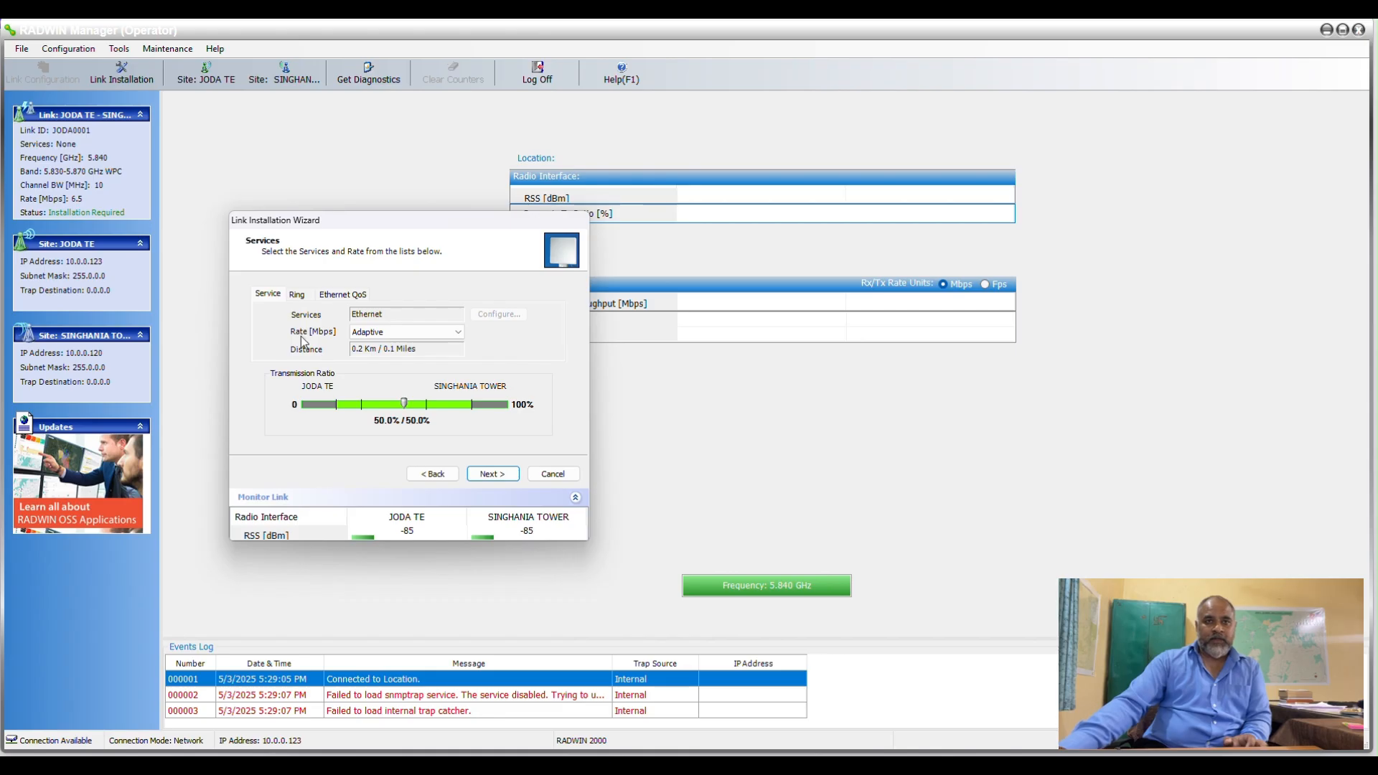
# Keep the Ethernet service rate at Adaptive and complete the Link Installation Wizard.
pyautogui.click(405, 332)
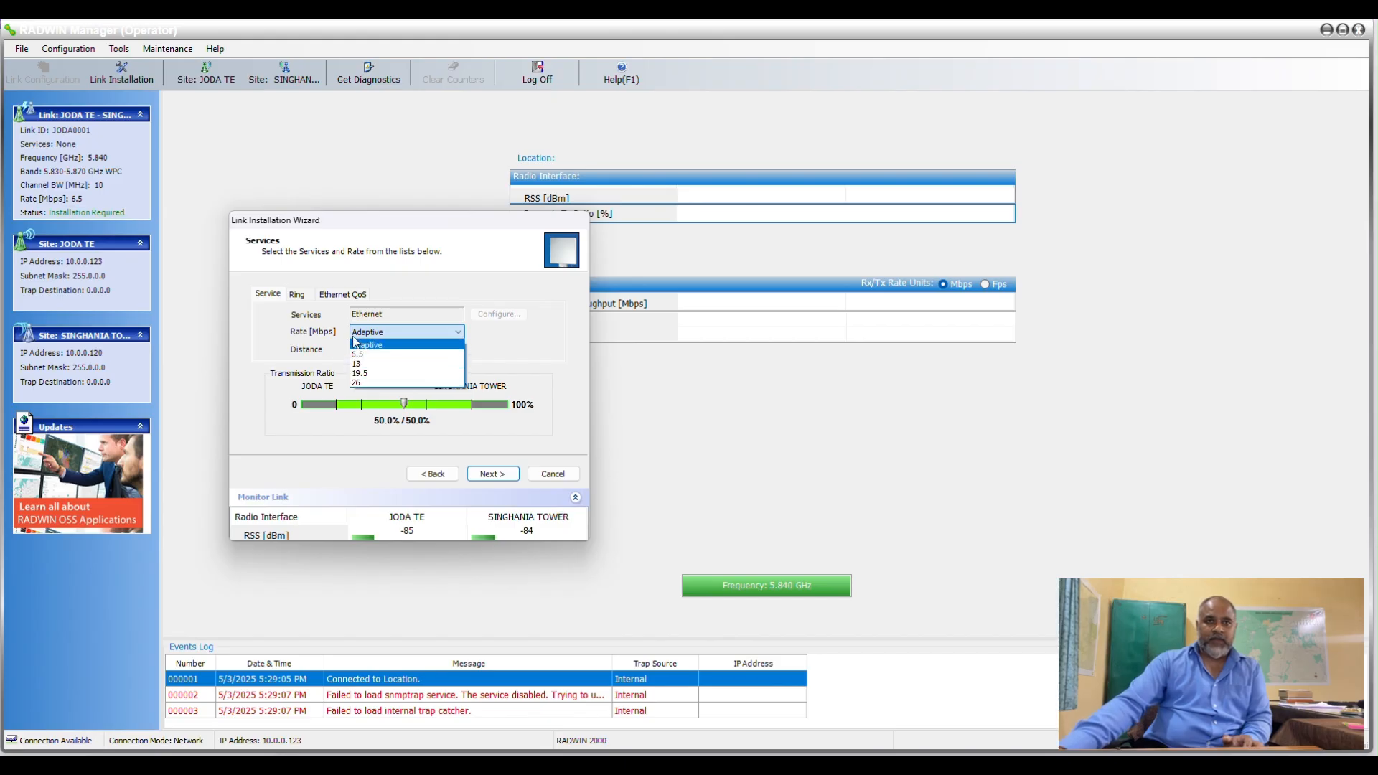
pyautogui.click(328, 343)
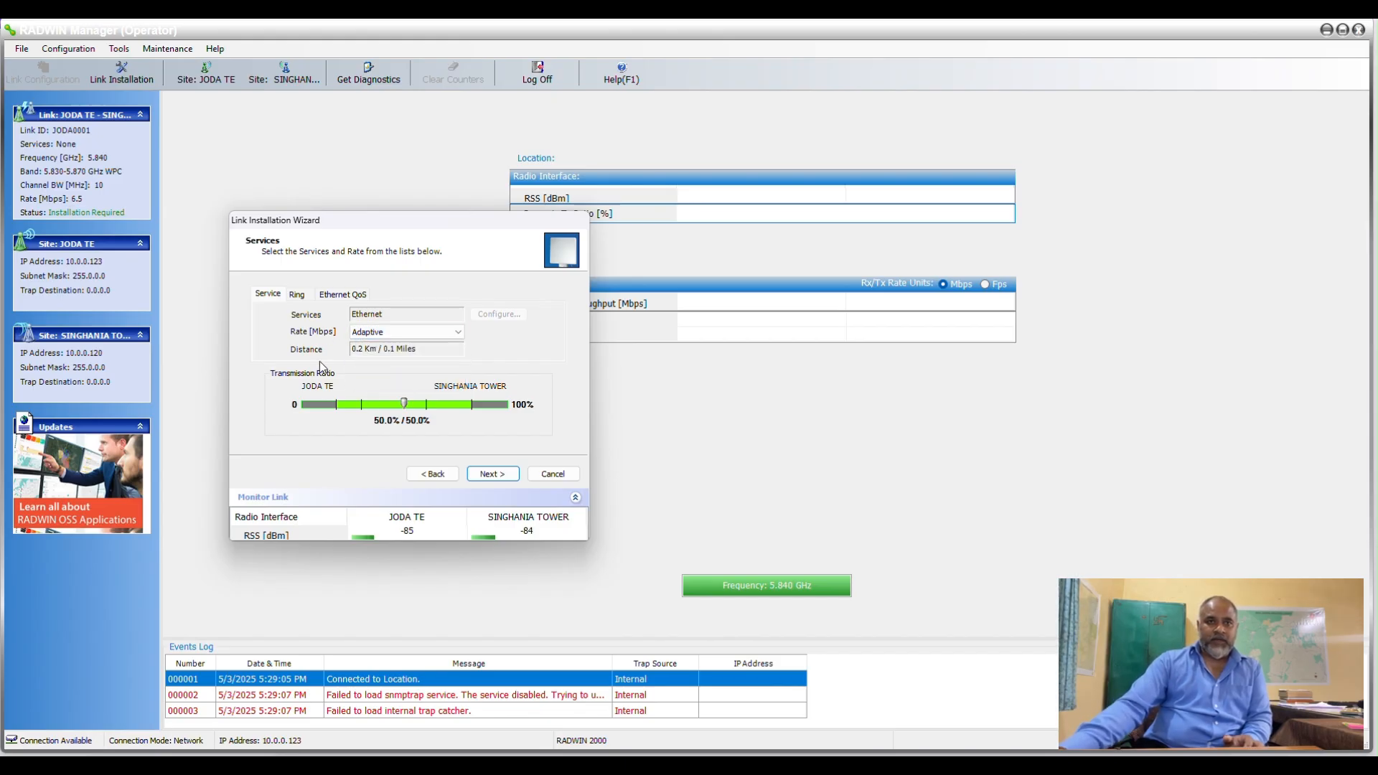
pyautogui.click(492, 475)
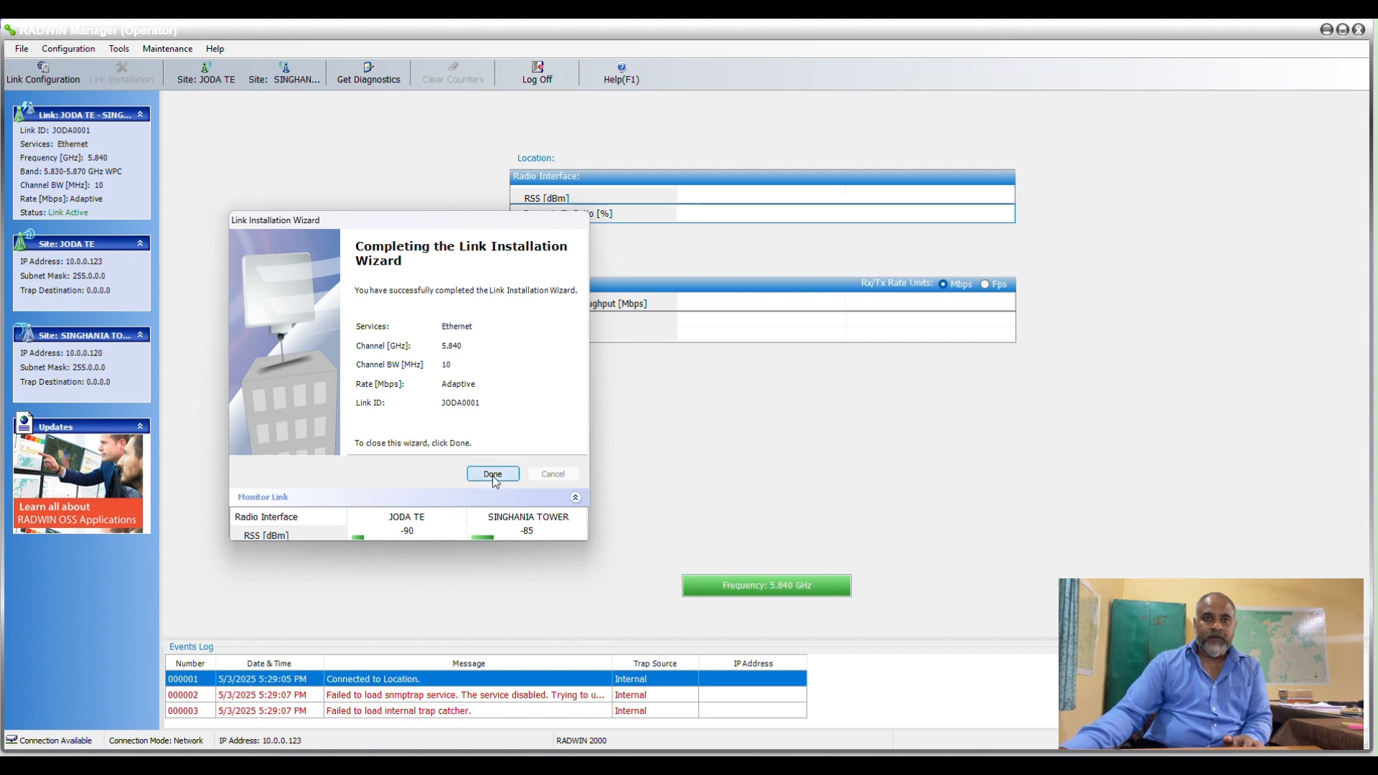
pyautogui.click(493, 476)
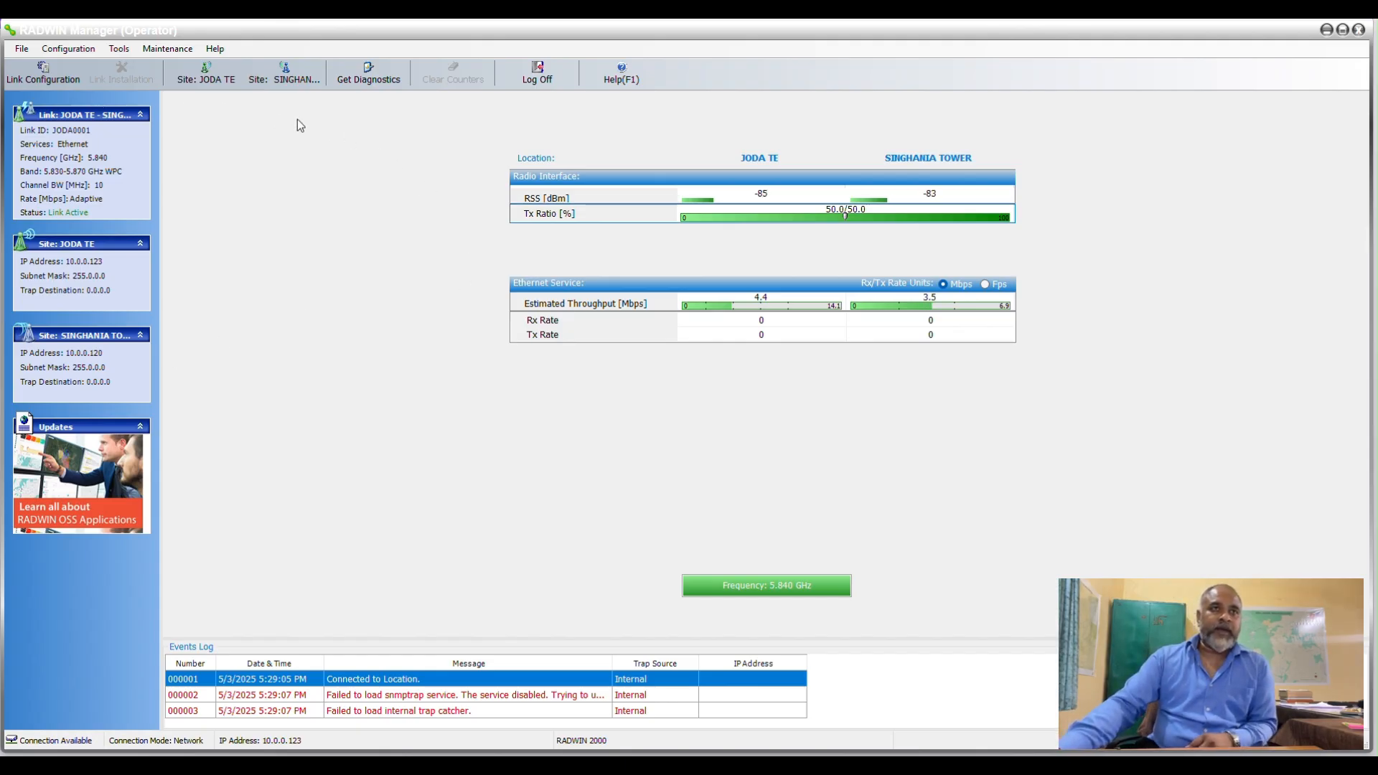
# Review the channel, Tx power and antenna, and hub site synchronization settings in the Link Configuration Wizard, and go through to its end.
pyautogui.click(23, 49)
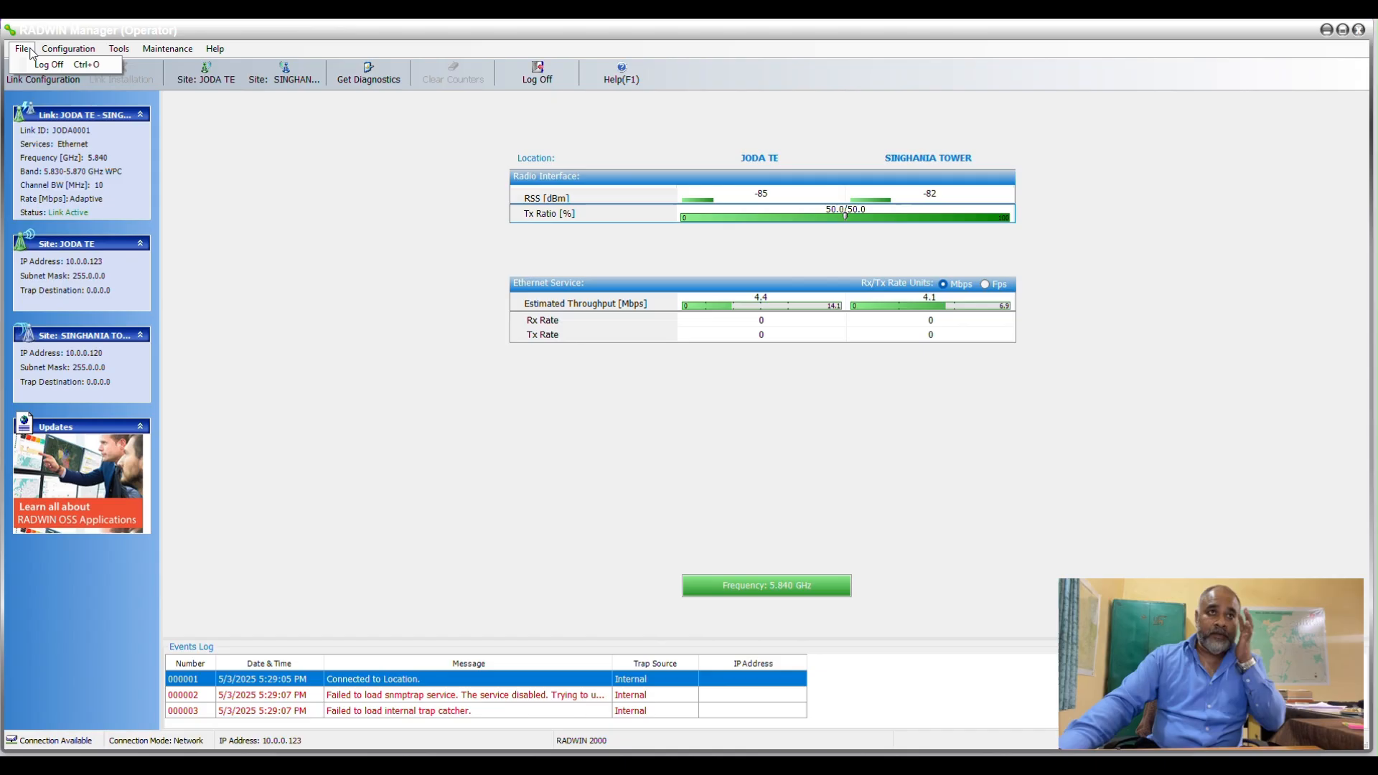
pyautogui.moveTo(70, 50)
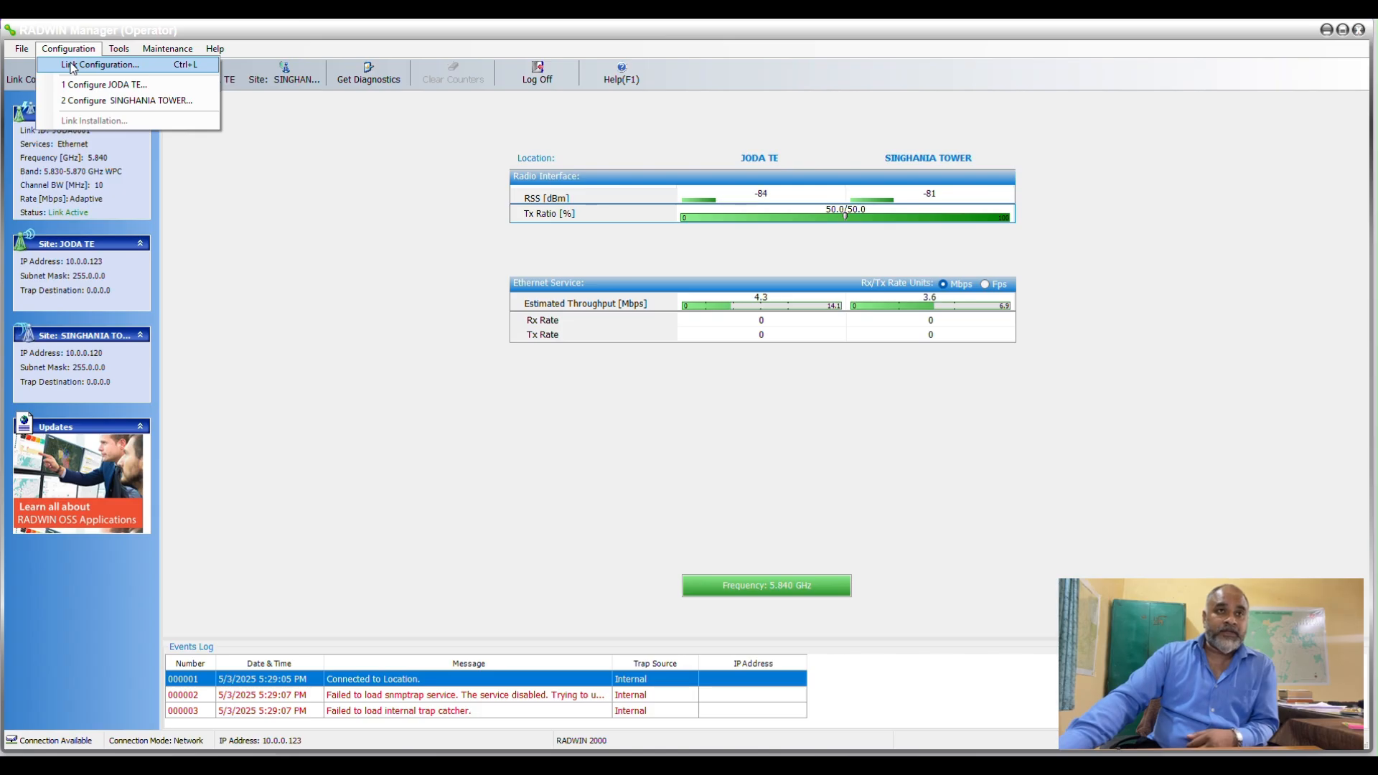
pyautogui.click(71, 65)
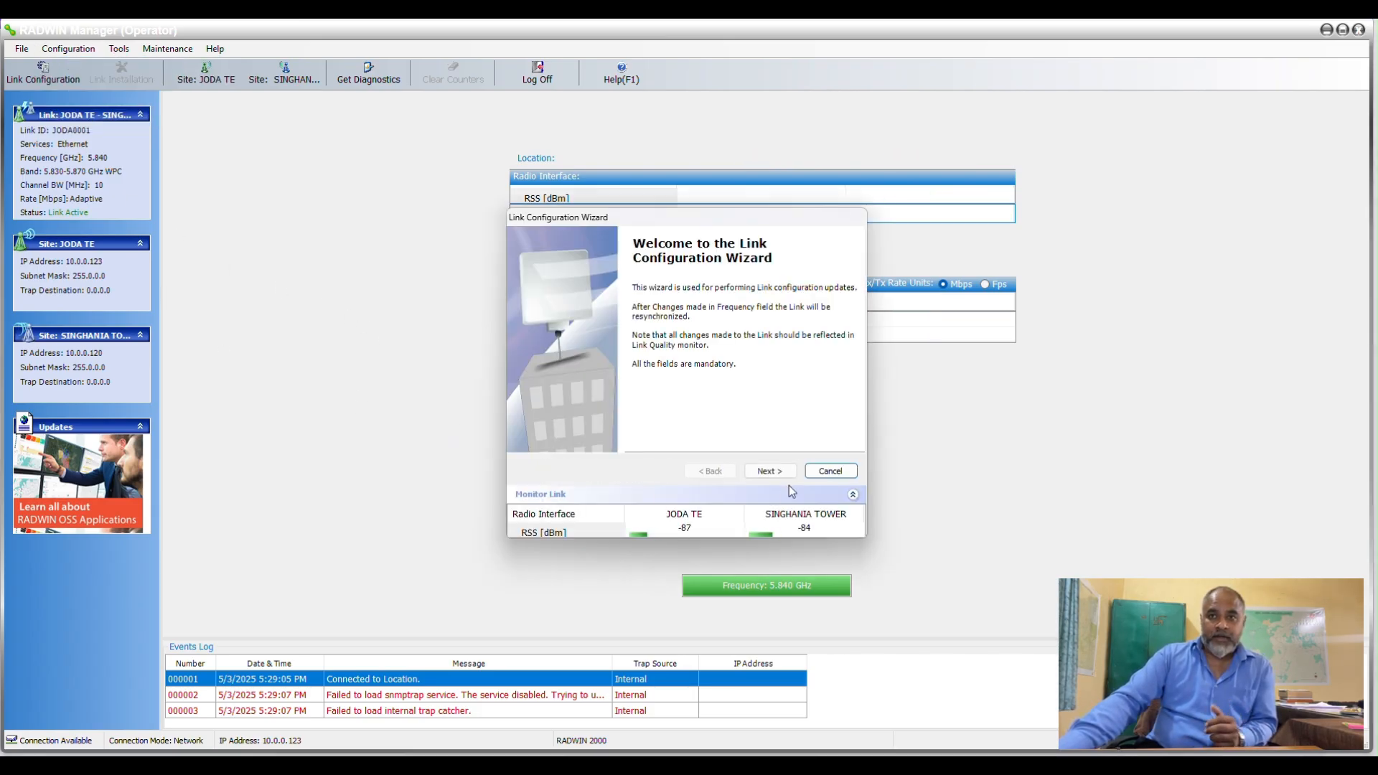
pyautogui.click(789, 474)
pyautogui.click(776, 473)
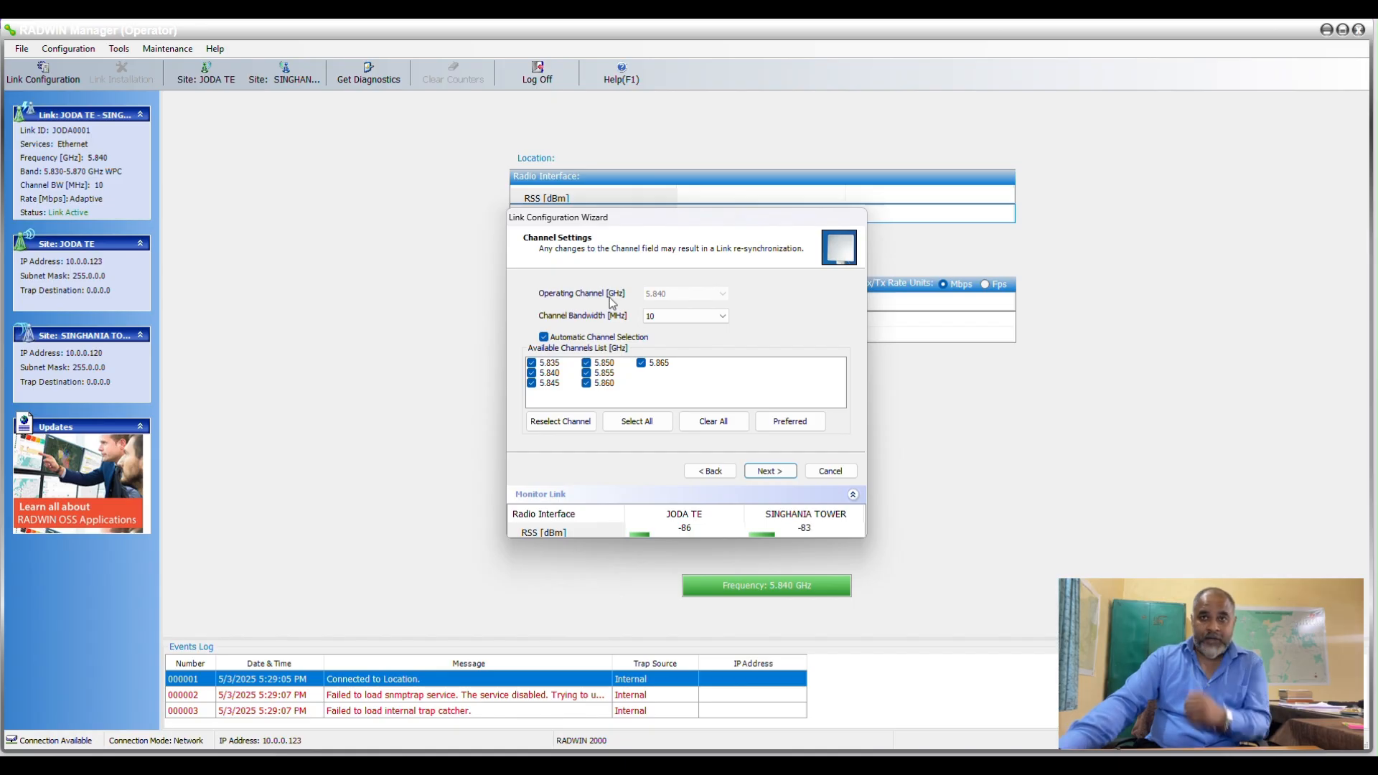
pyautogui.click(760, 472)
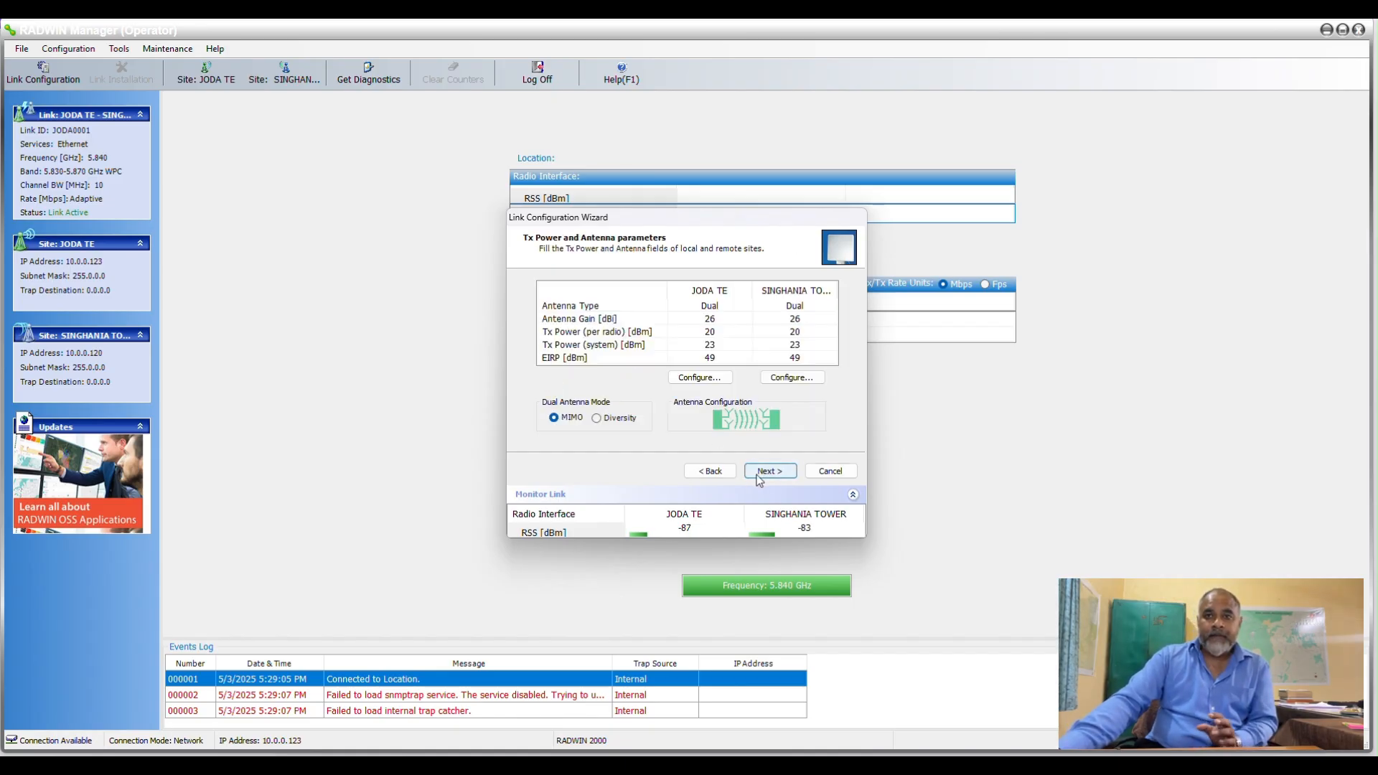
pyautogui.click(771, 472)
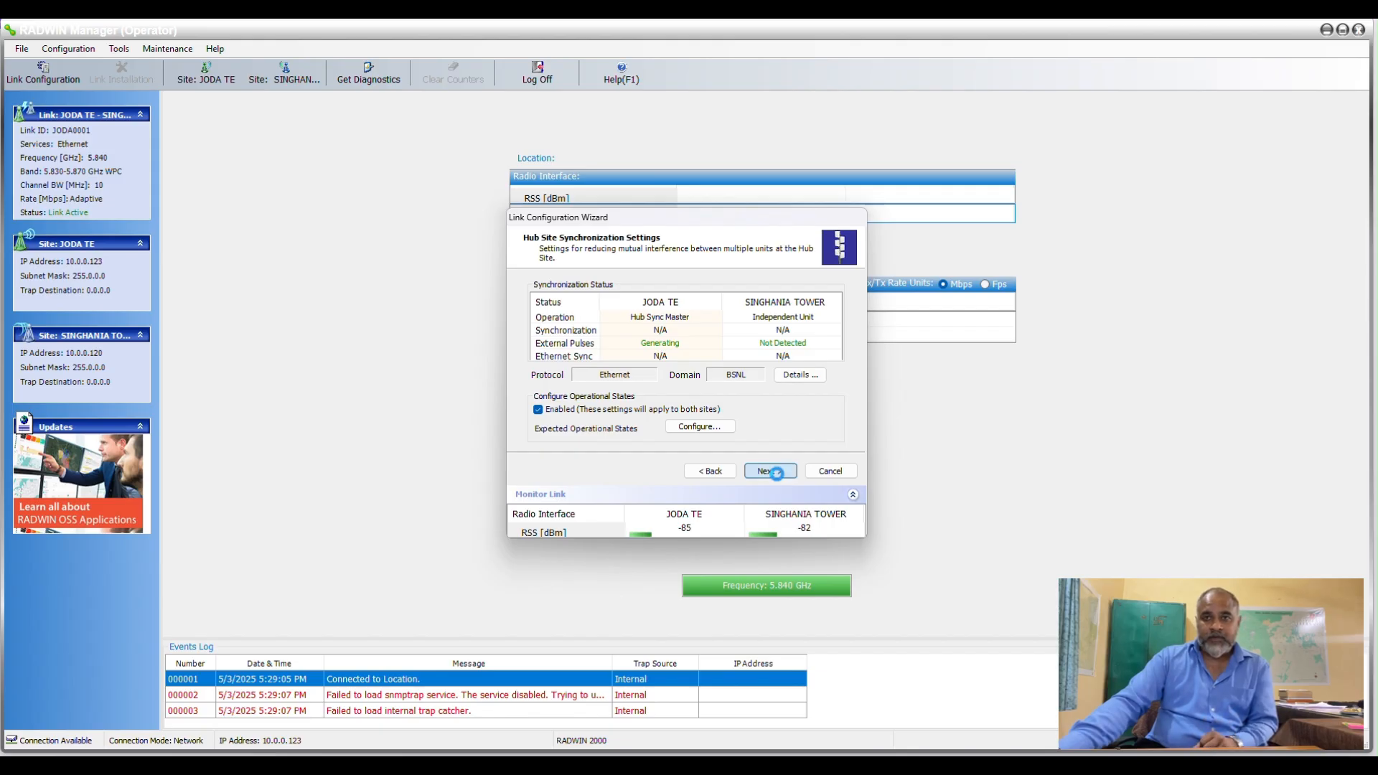
pyautogui.click(777, 475)
pyautogui.click(777, 475)
pyautogui.click(777, 475)
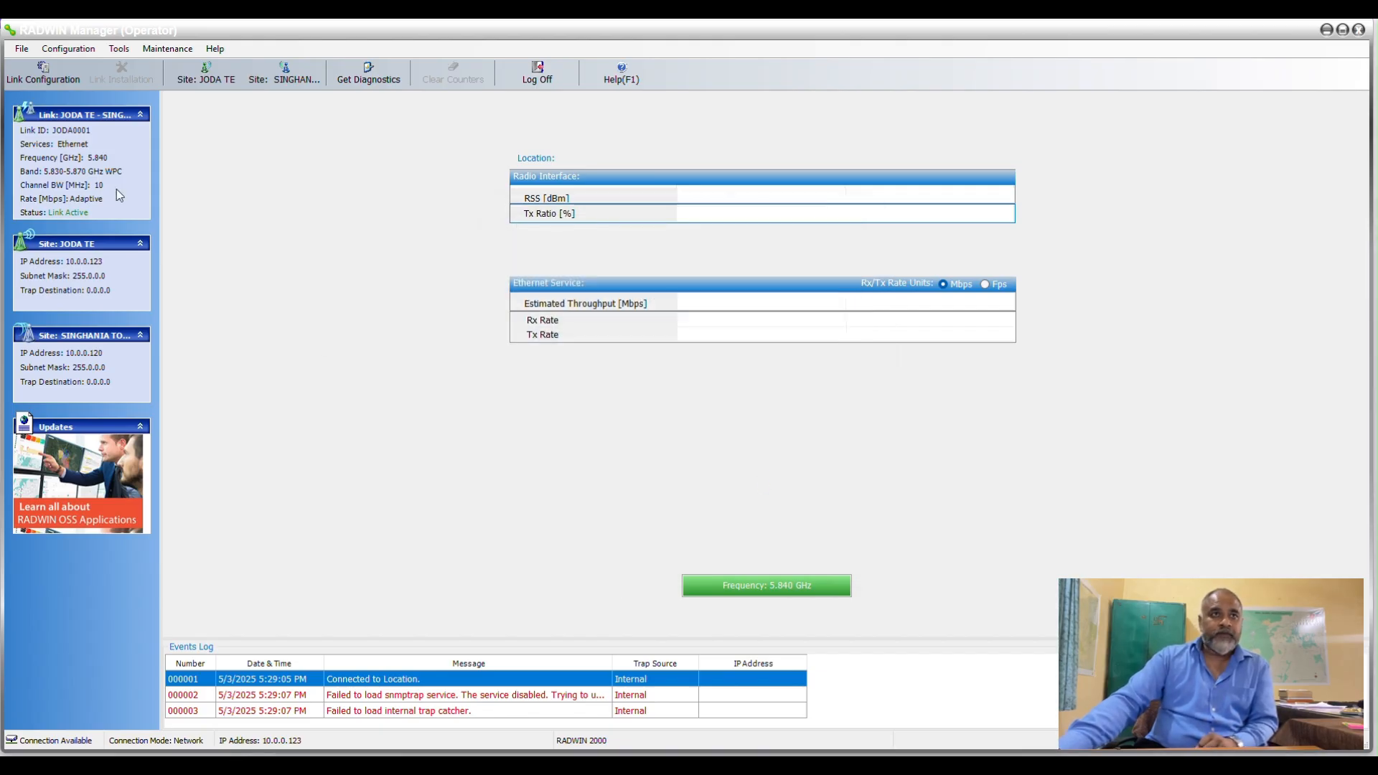
# Get the current air interface performance monitoring reports for JODA TE and for SINGHANIA TOWER.
pyautogui.click(117, 49)
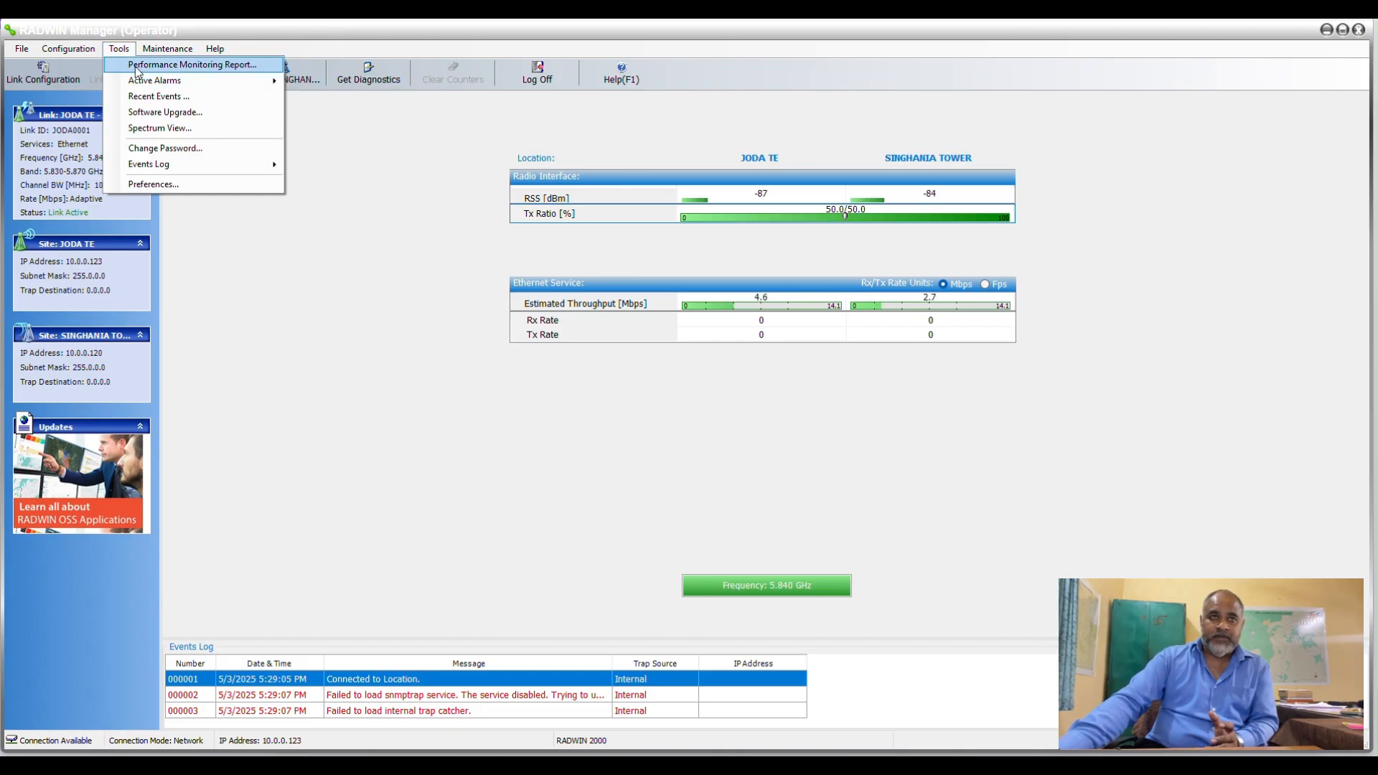
pyautogui.click(136, 66)
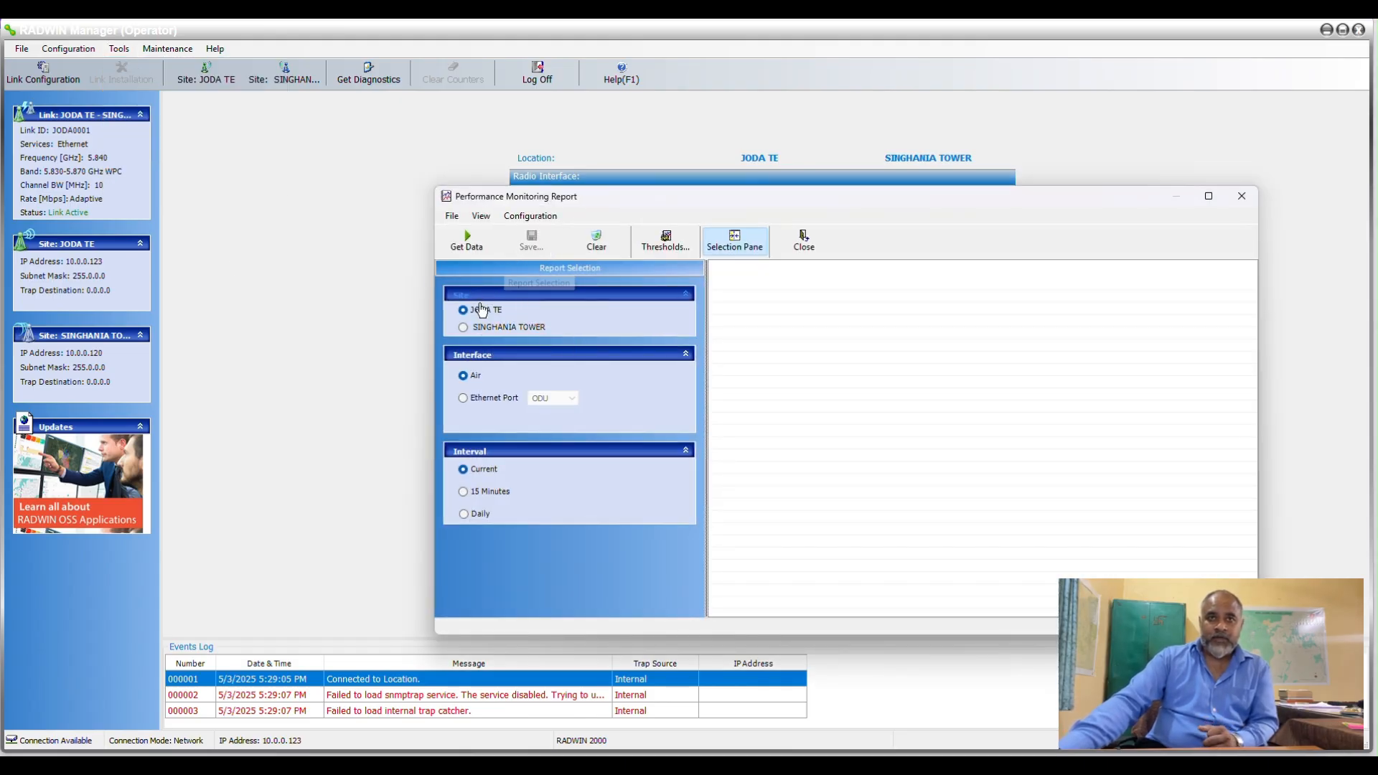
pyautogui.click(464, 231)
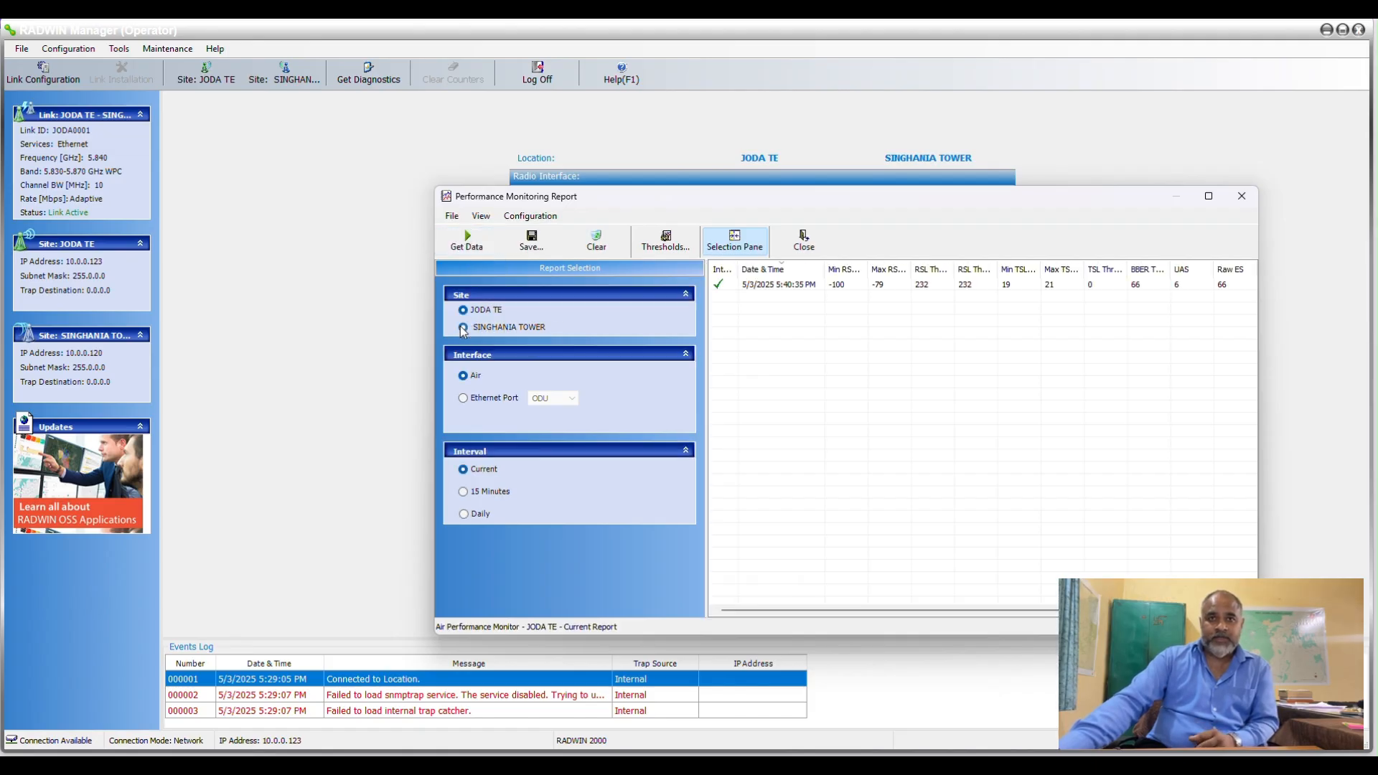
pyautogui.click(463, 328)
pyautogui.click(466, 238)
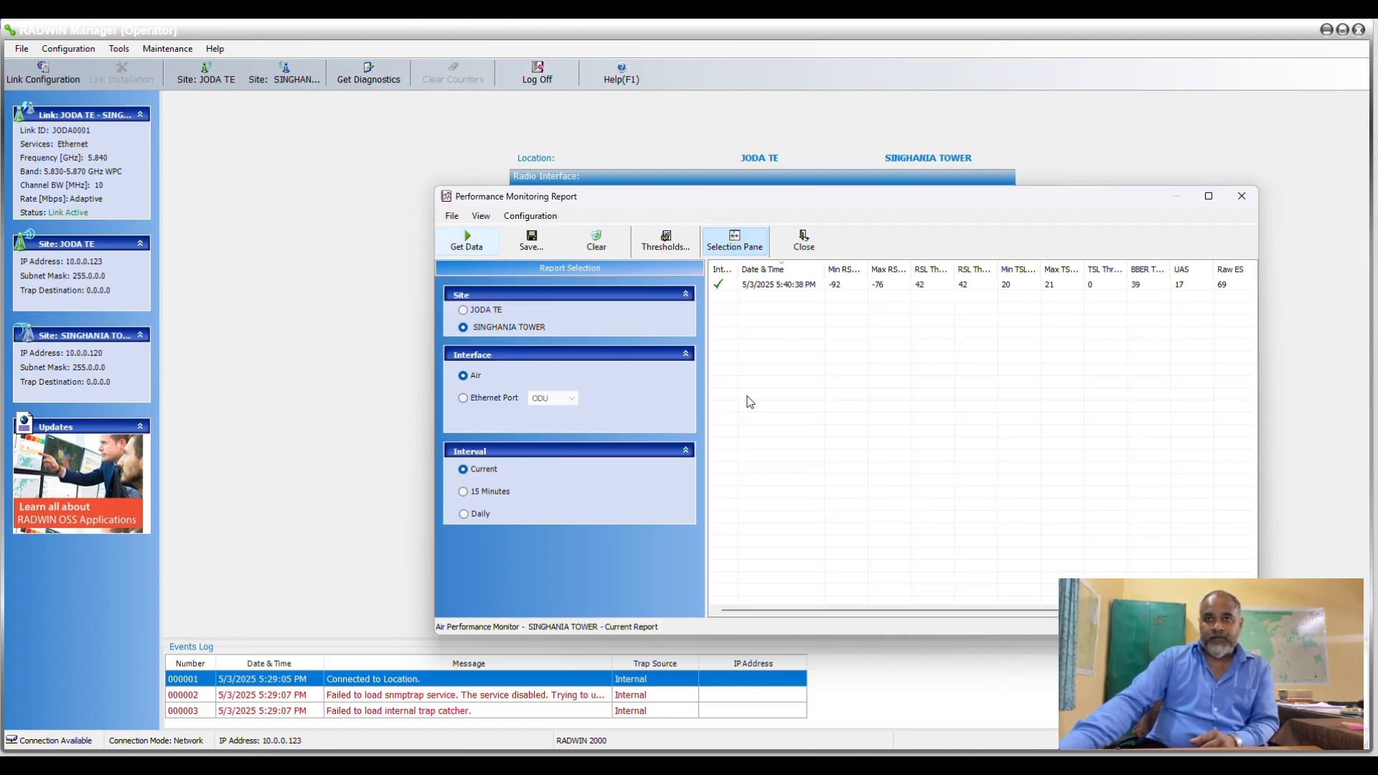
# Get the ODU Ethernet port report for SINGHANIA TOWER and the air report for JODA TE, and close the performance monitoring report.
pyautogui.click(473, 400)
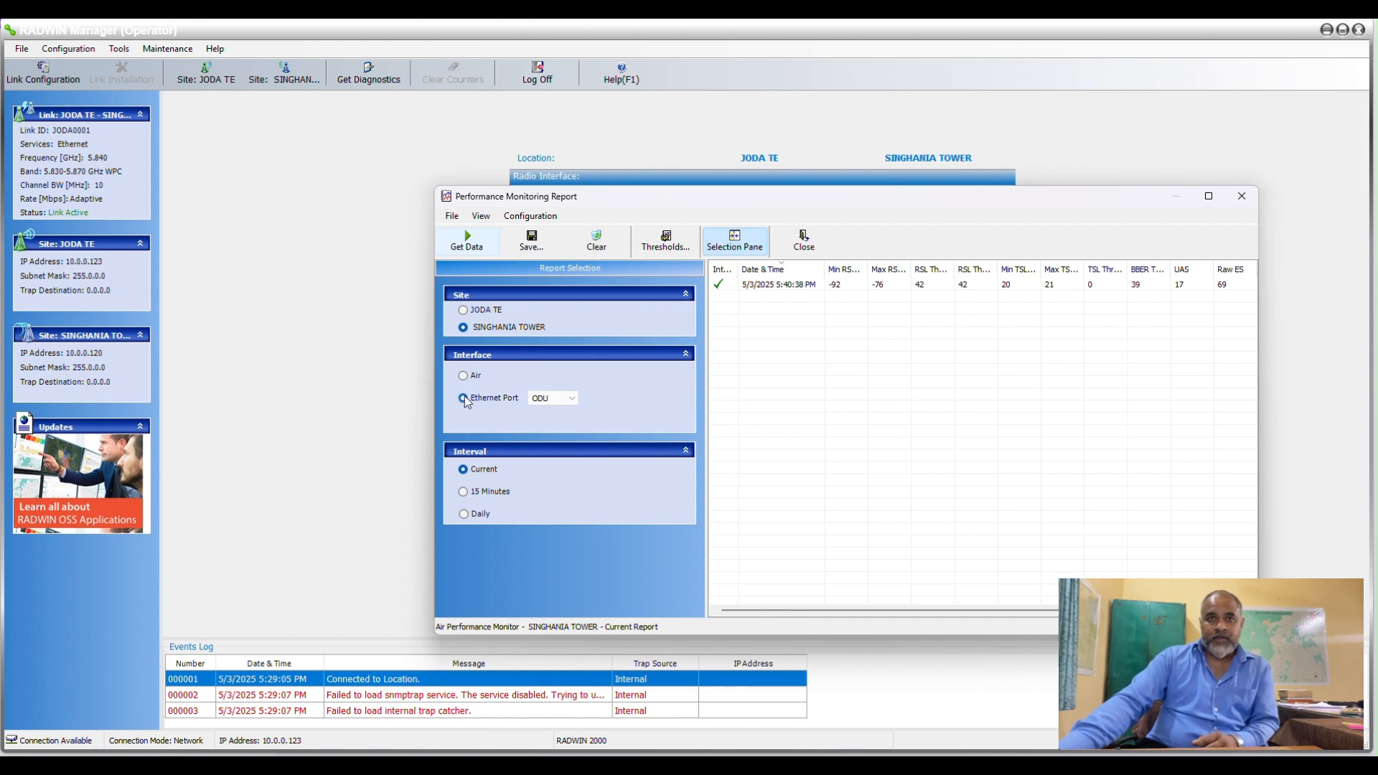
pyautogui.click(466, 244)
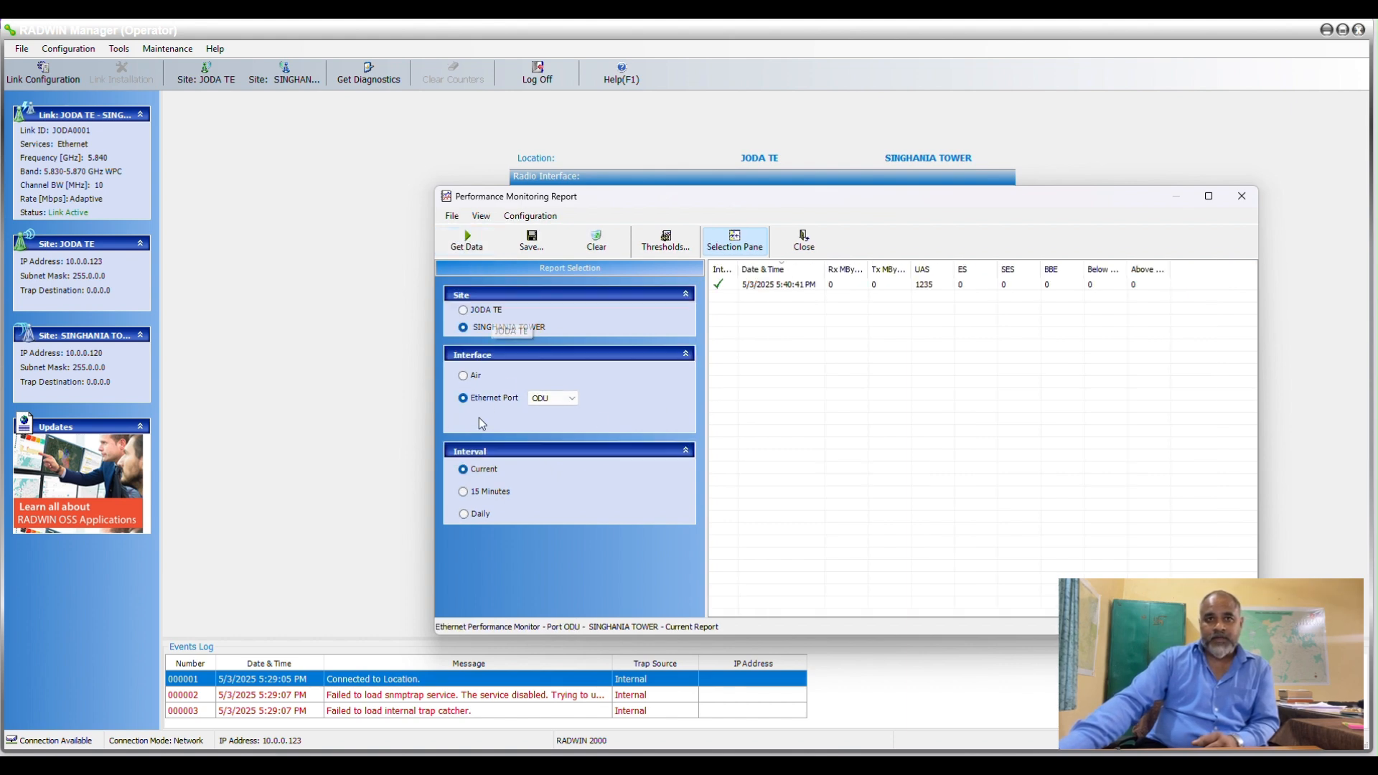
pyautogui.click(462, 310)
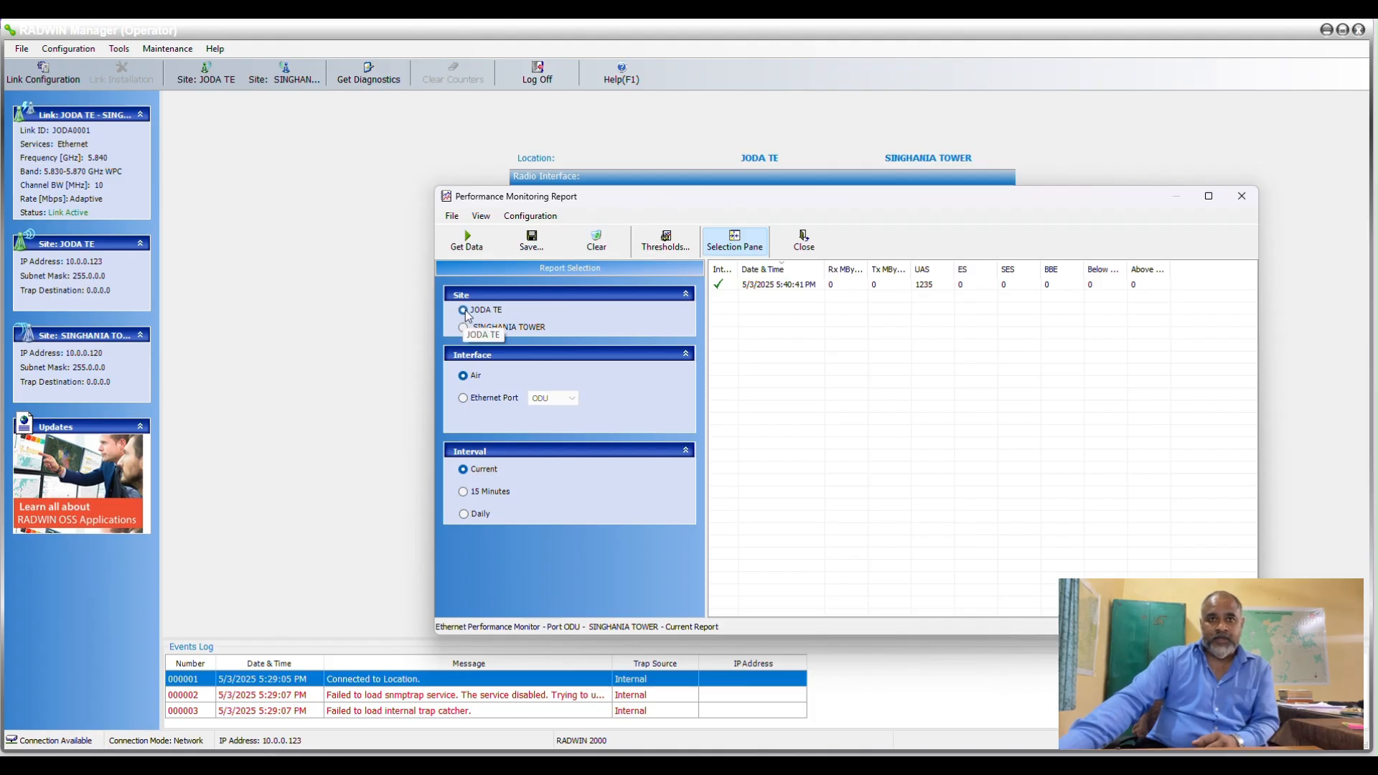
pyautogui.click(468, 241)
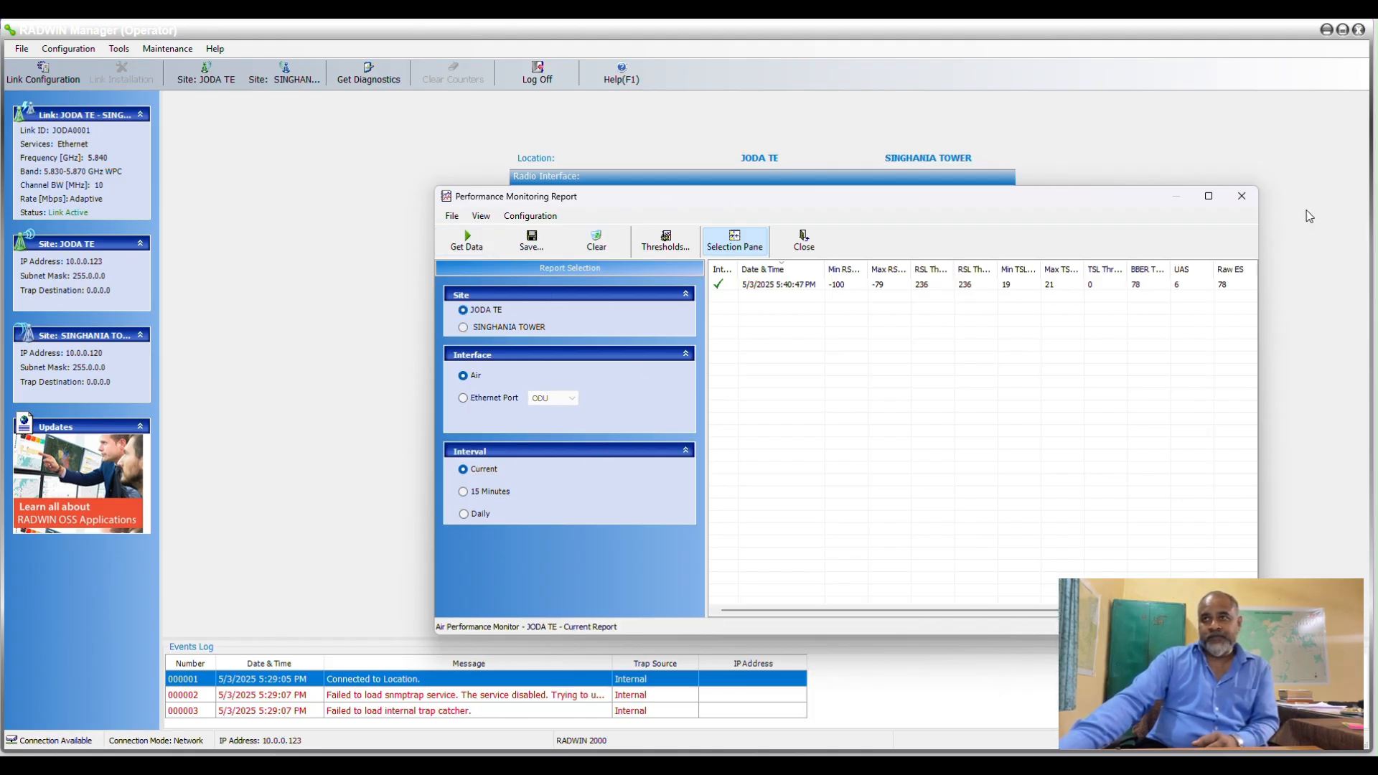
pyautogui.click(1242, 196)
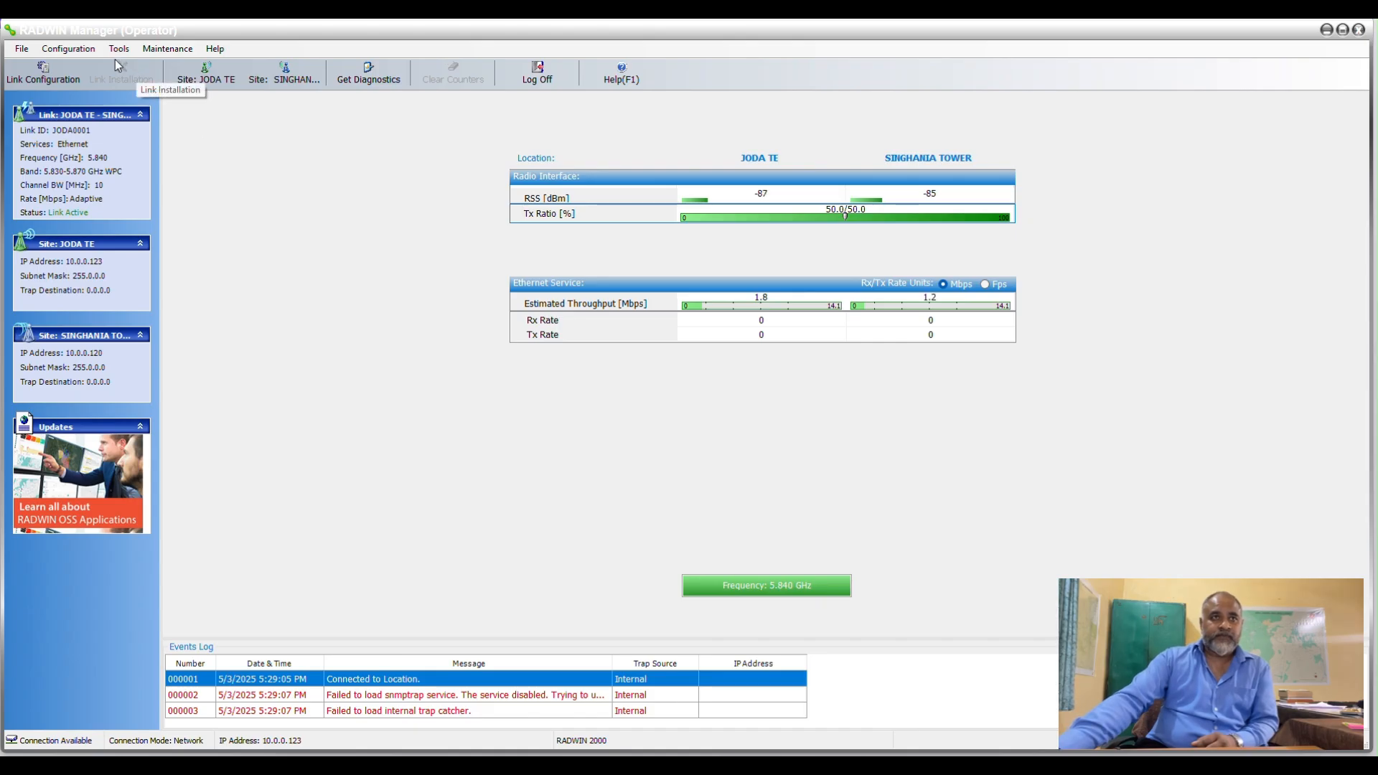
# Look through the list of recent events of the JODA TE site and close it.
pyautogui.click(118, 49)
pyautogui.moveTo(132, 83)
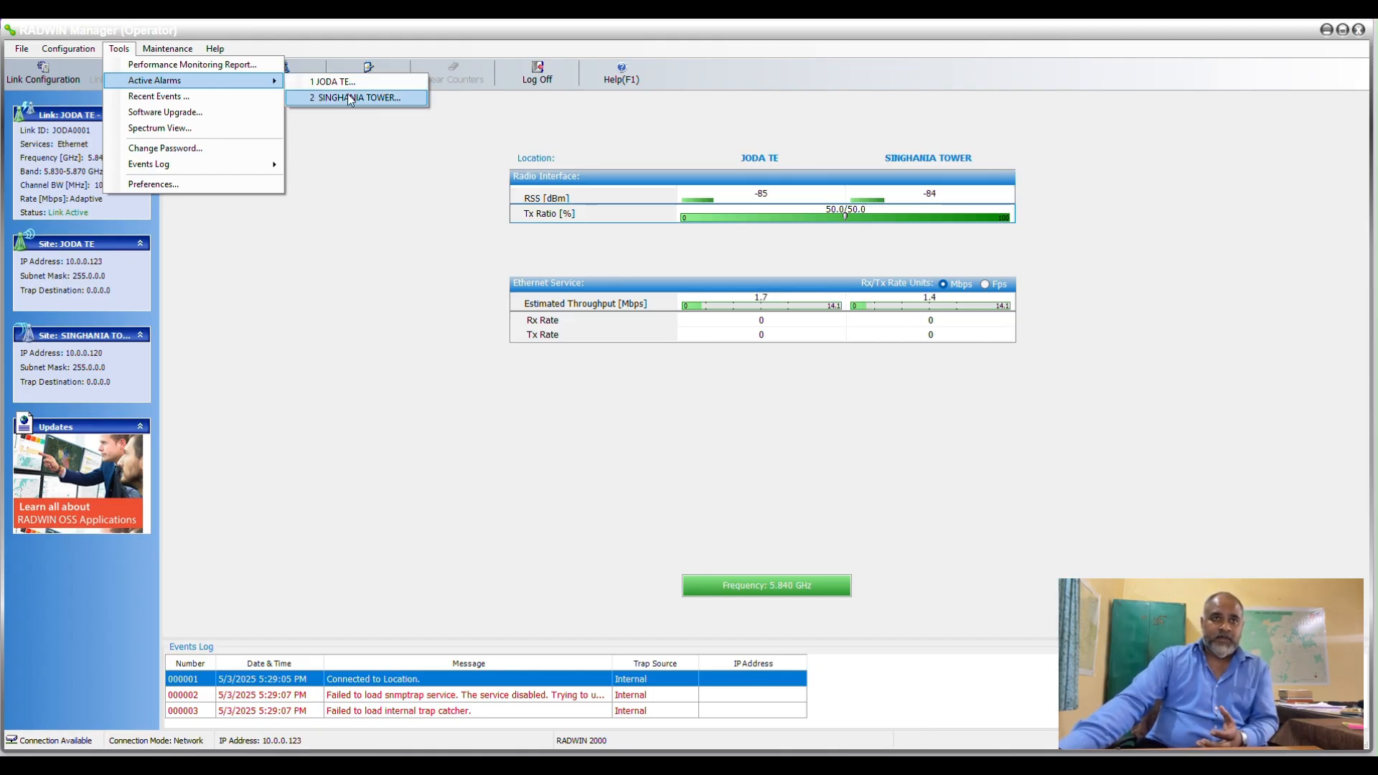
pyautogui.click(189, 100)
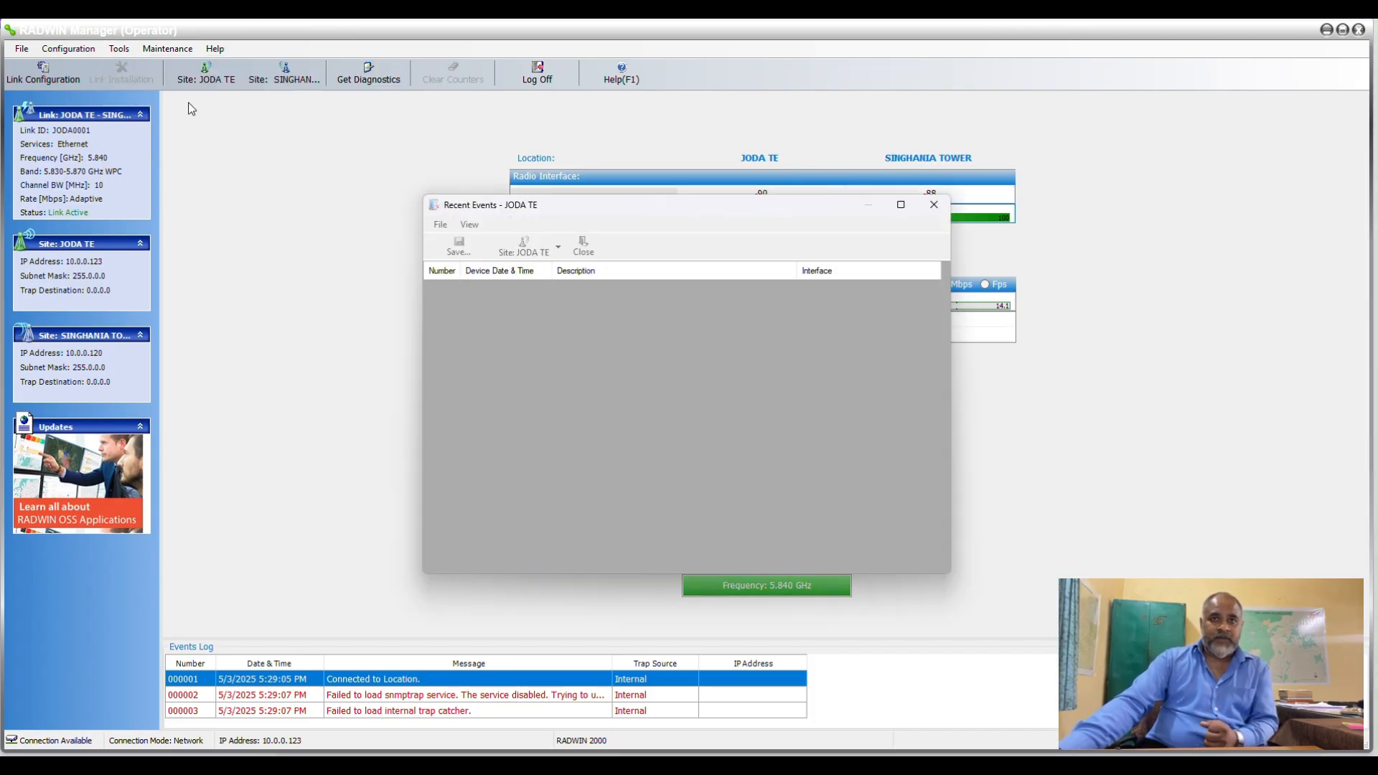
pyautogui.scroll(-7, 582, 421)
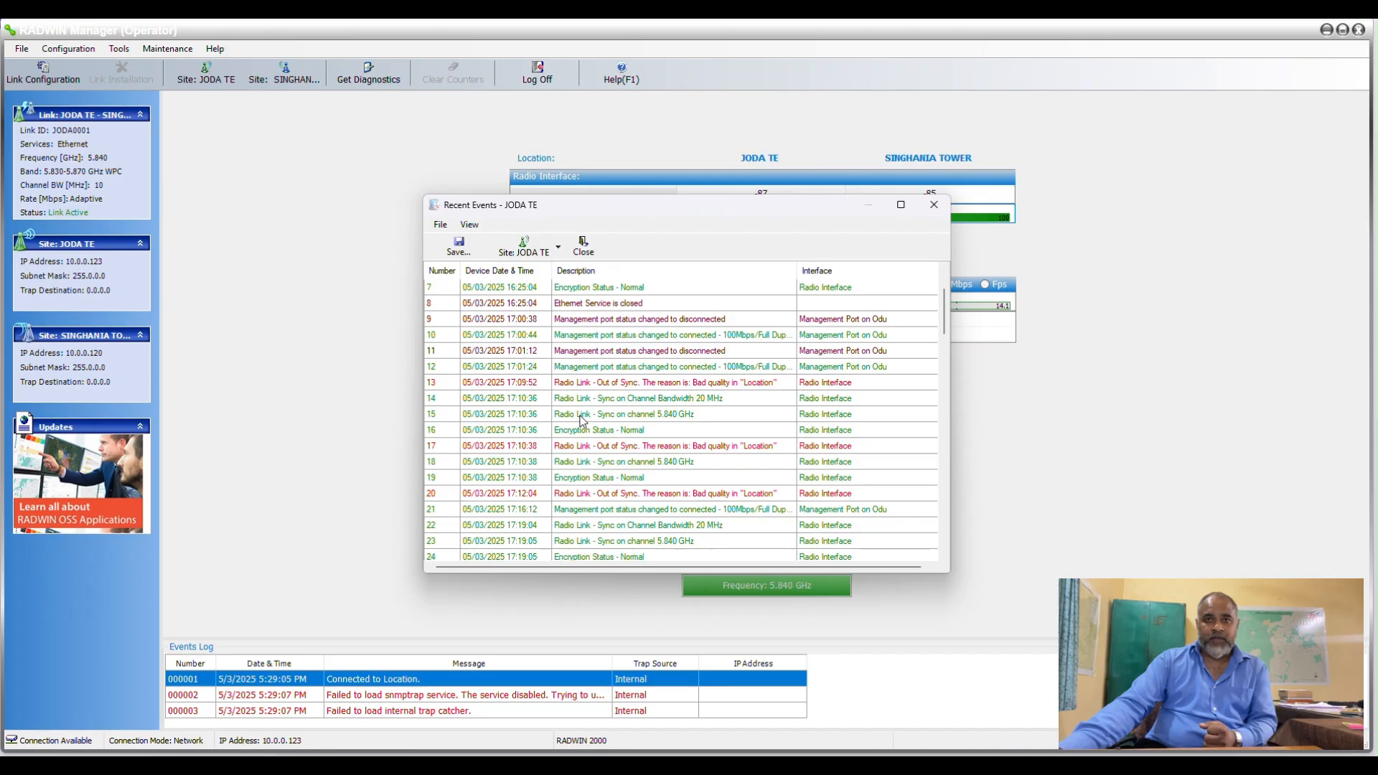
pyautogui.scroll(-20, 583, 421)
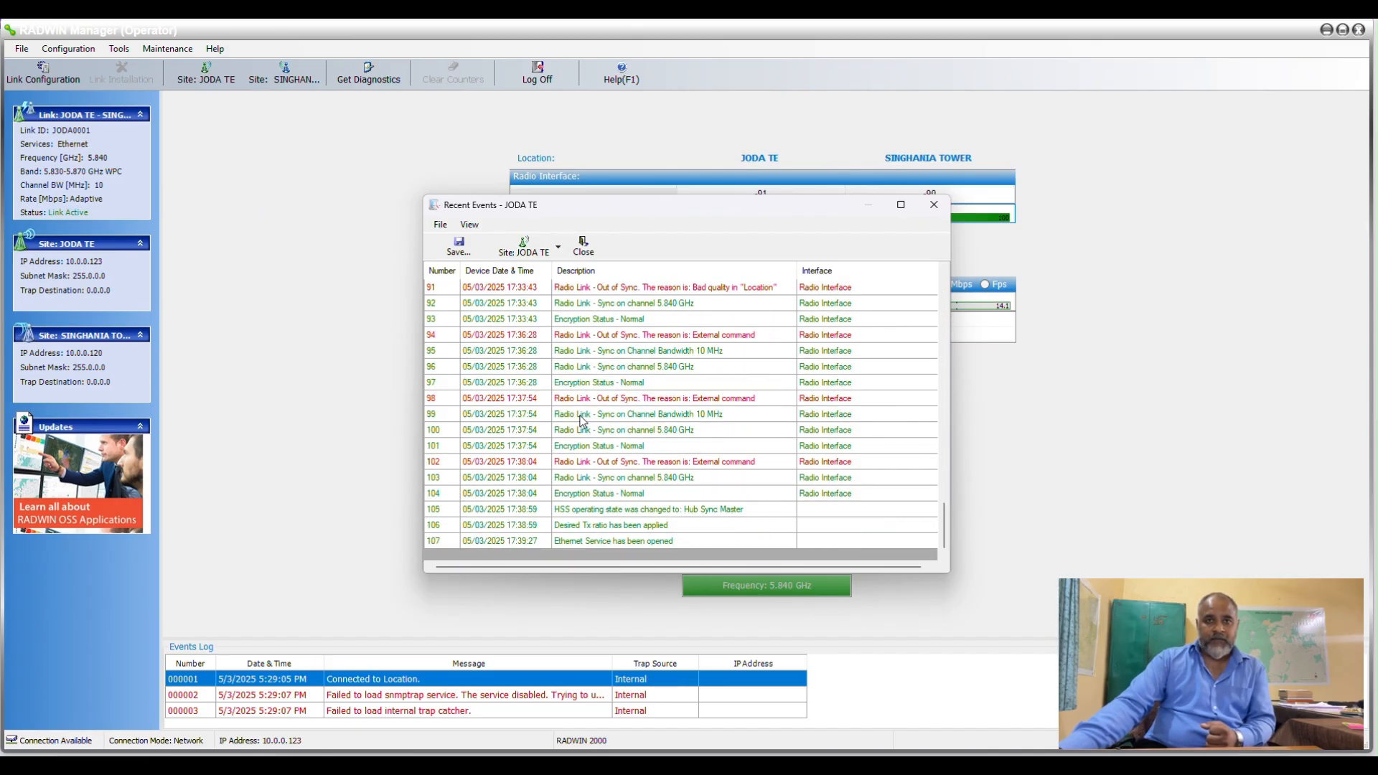
pyautogui.scroll(15, 582, 421)
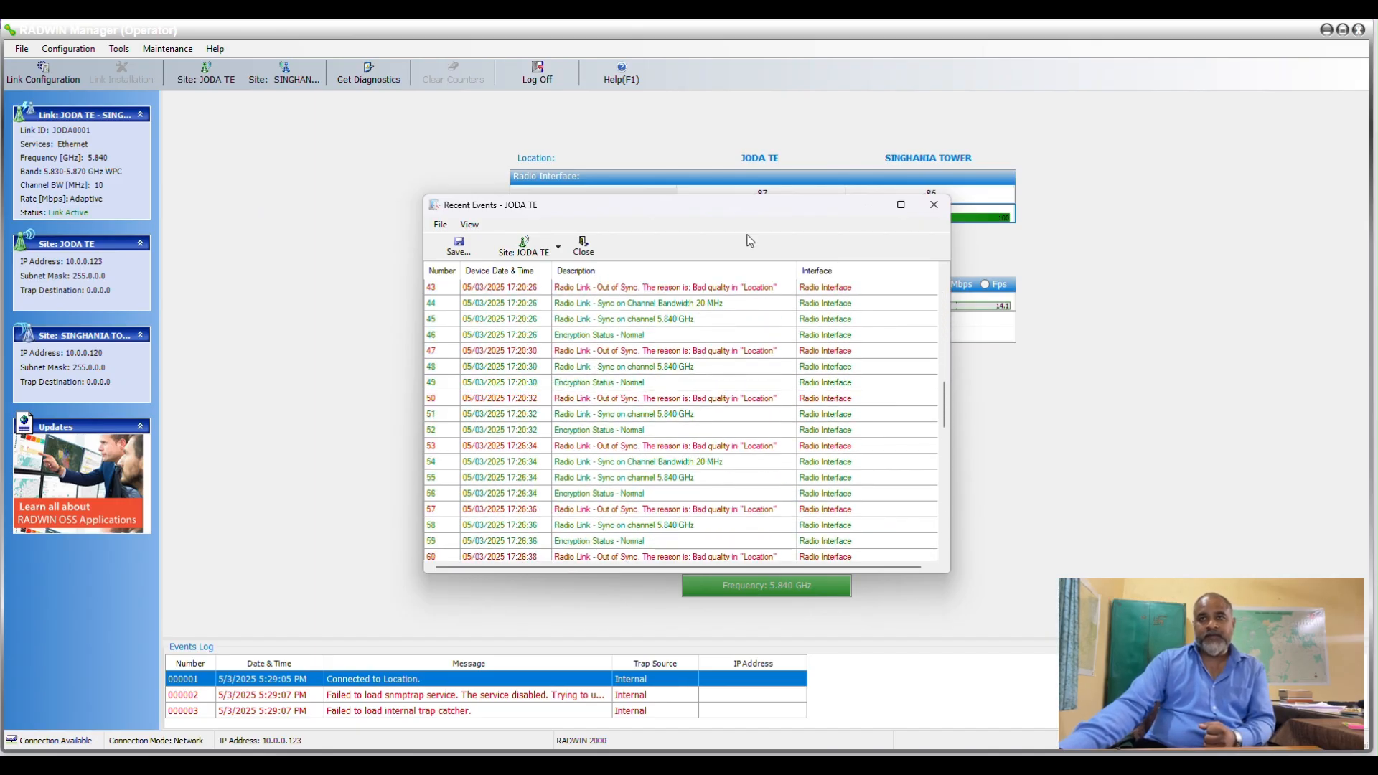
pyautogui.click(934, 205)
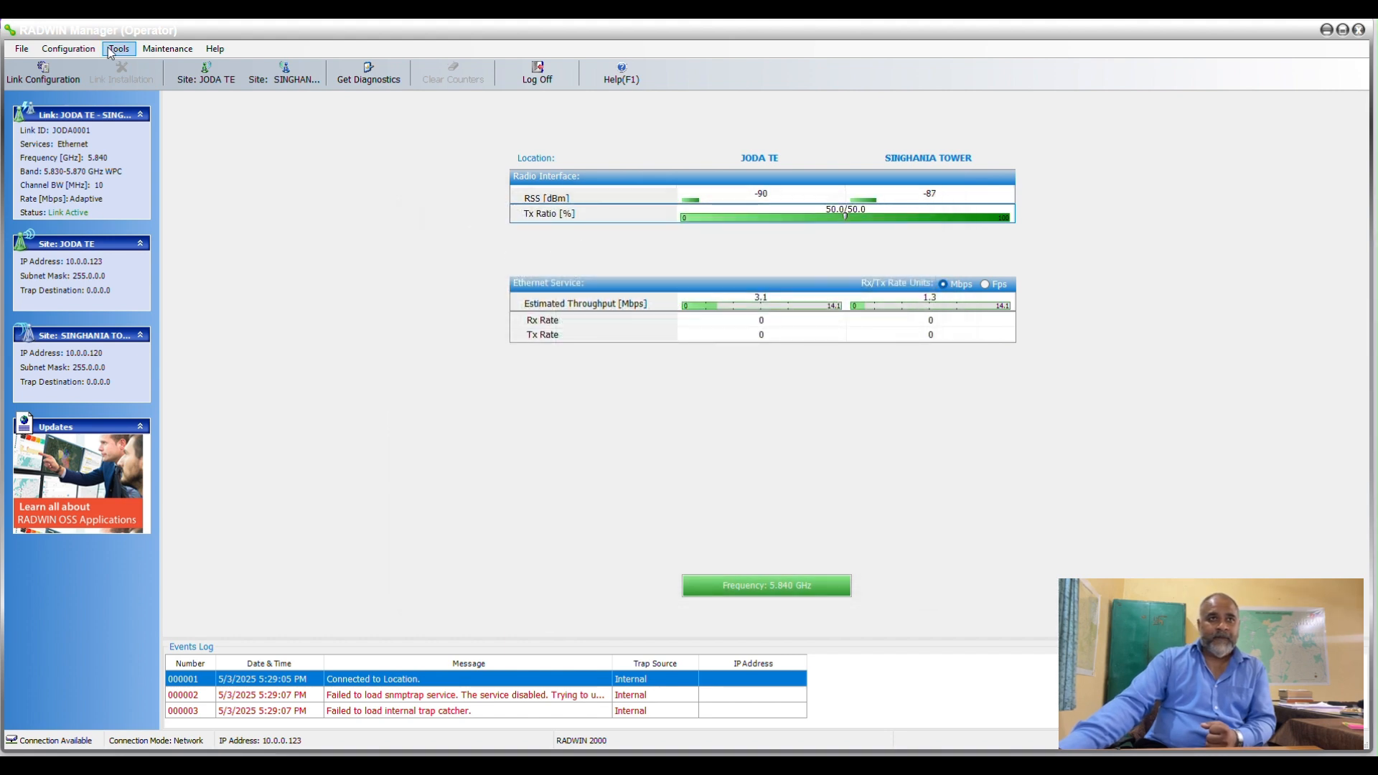
# Run a spectrum analysis of both sites in Spectrum View, examine the antenna A and B graphs, and close it.
pyautogui.click(112, 50)
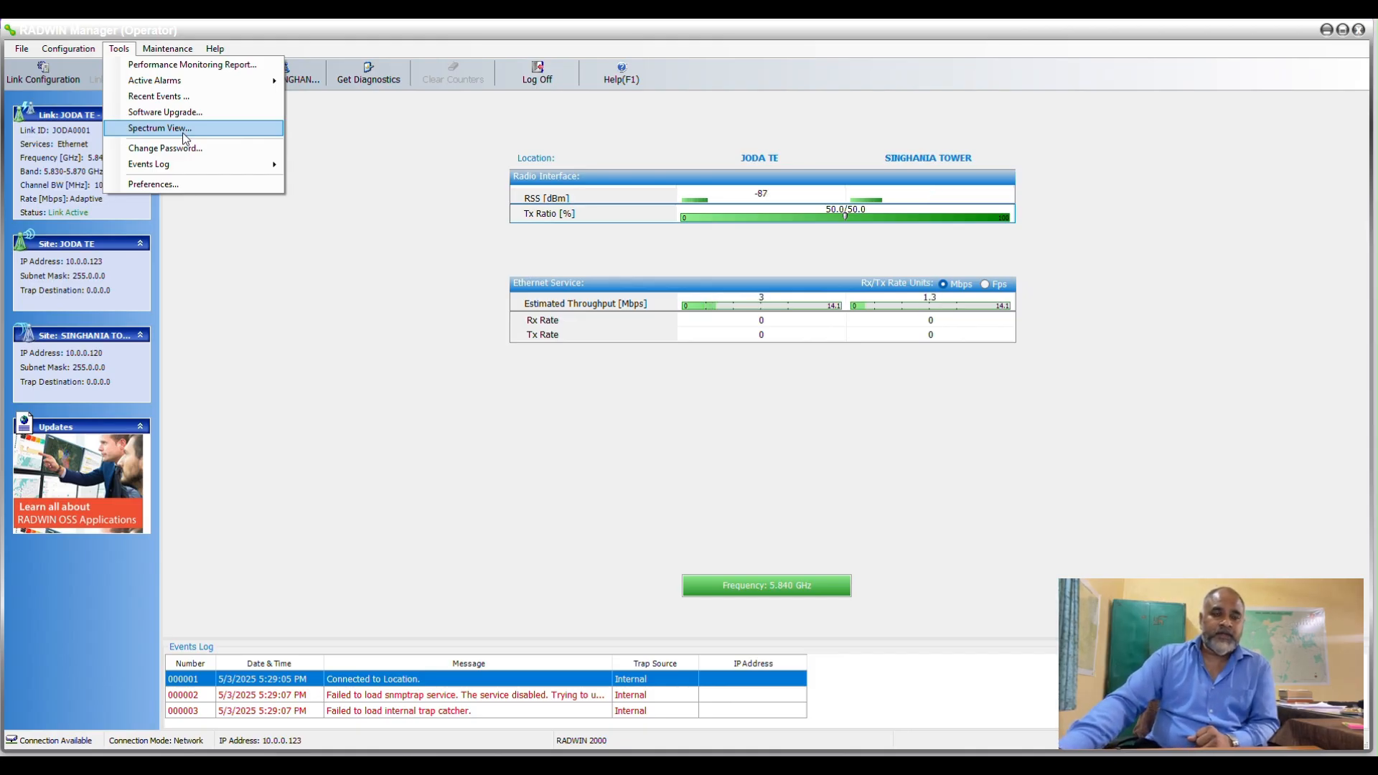
pyautogui.click(184, 134)
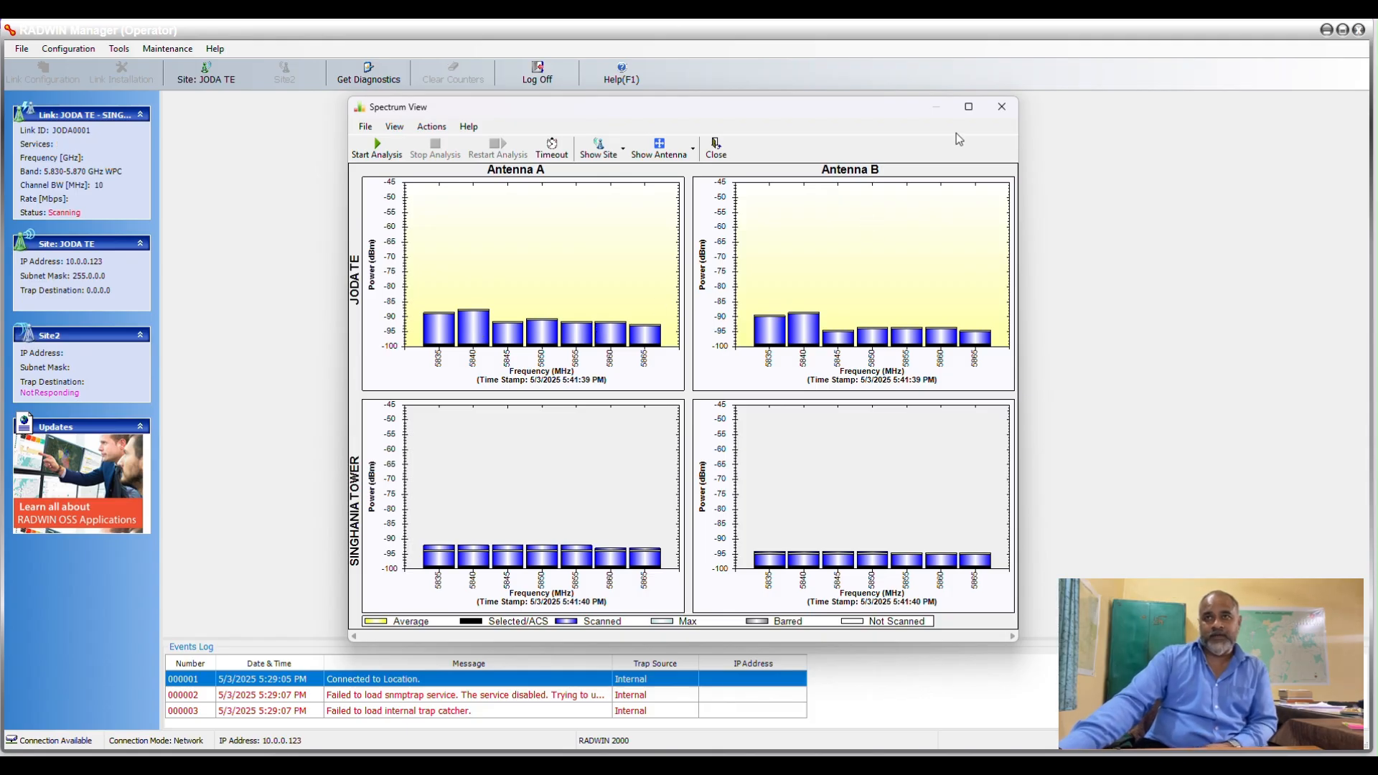
pyautogui.click(1001, 106)
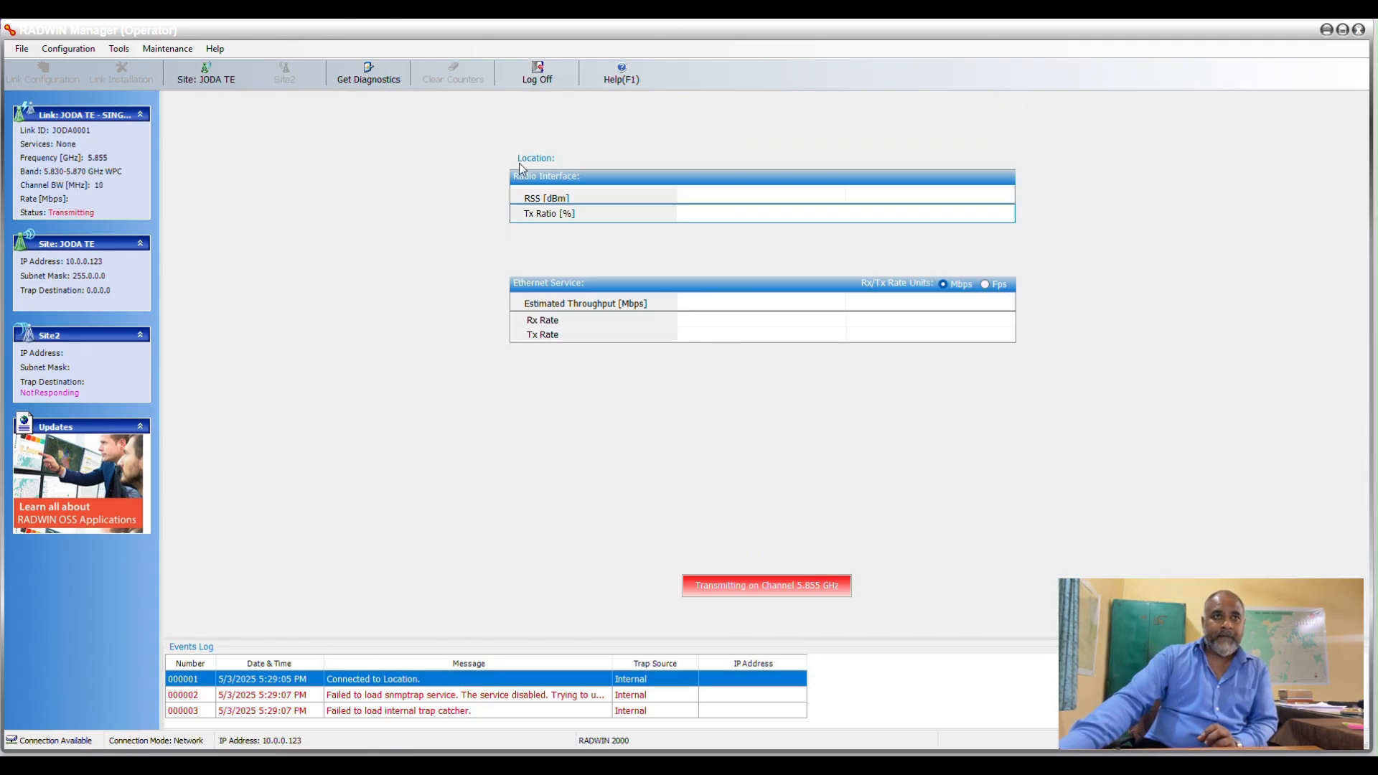
pyautogui.click(167, 48)
pyautogui.moveTo(119, 48)
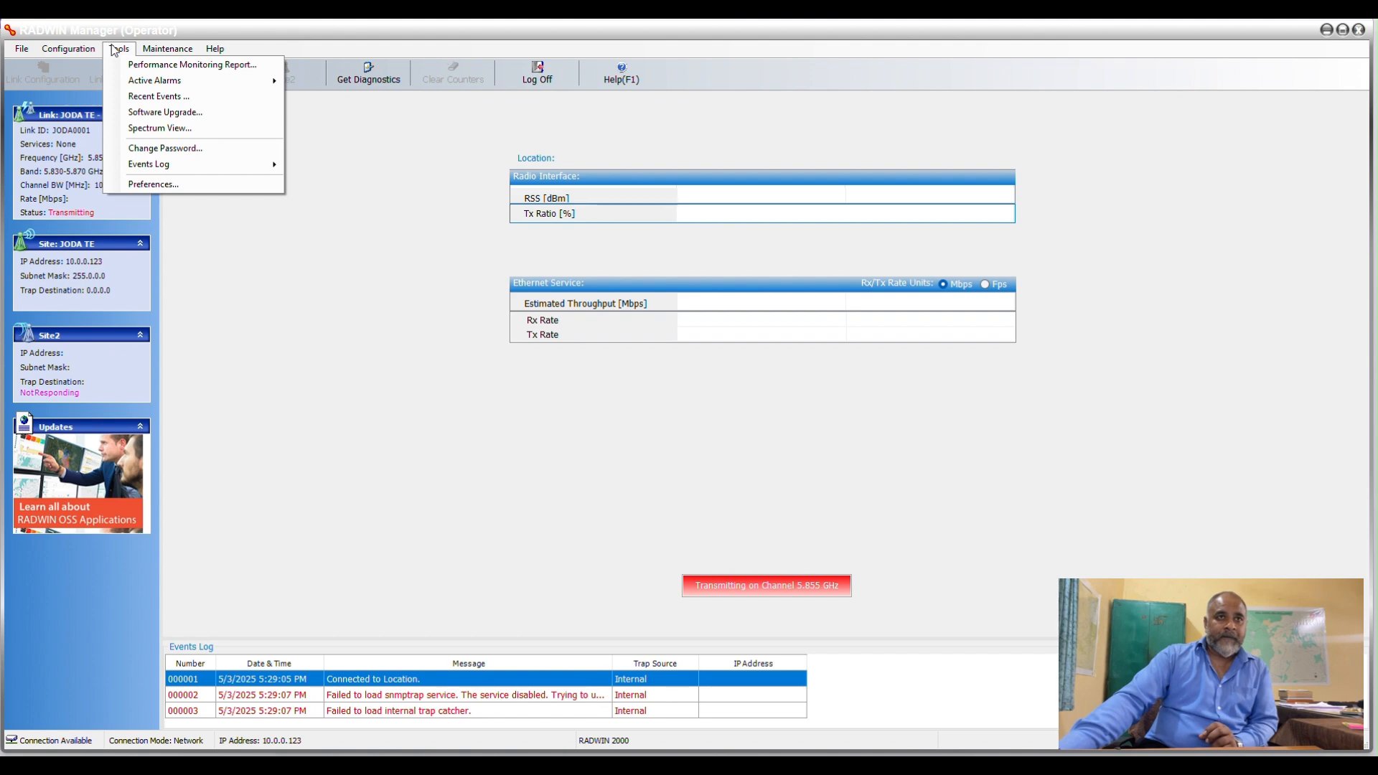
pyautogui.moveTo(142, 166)
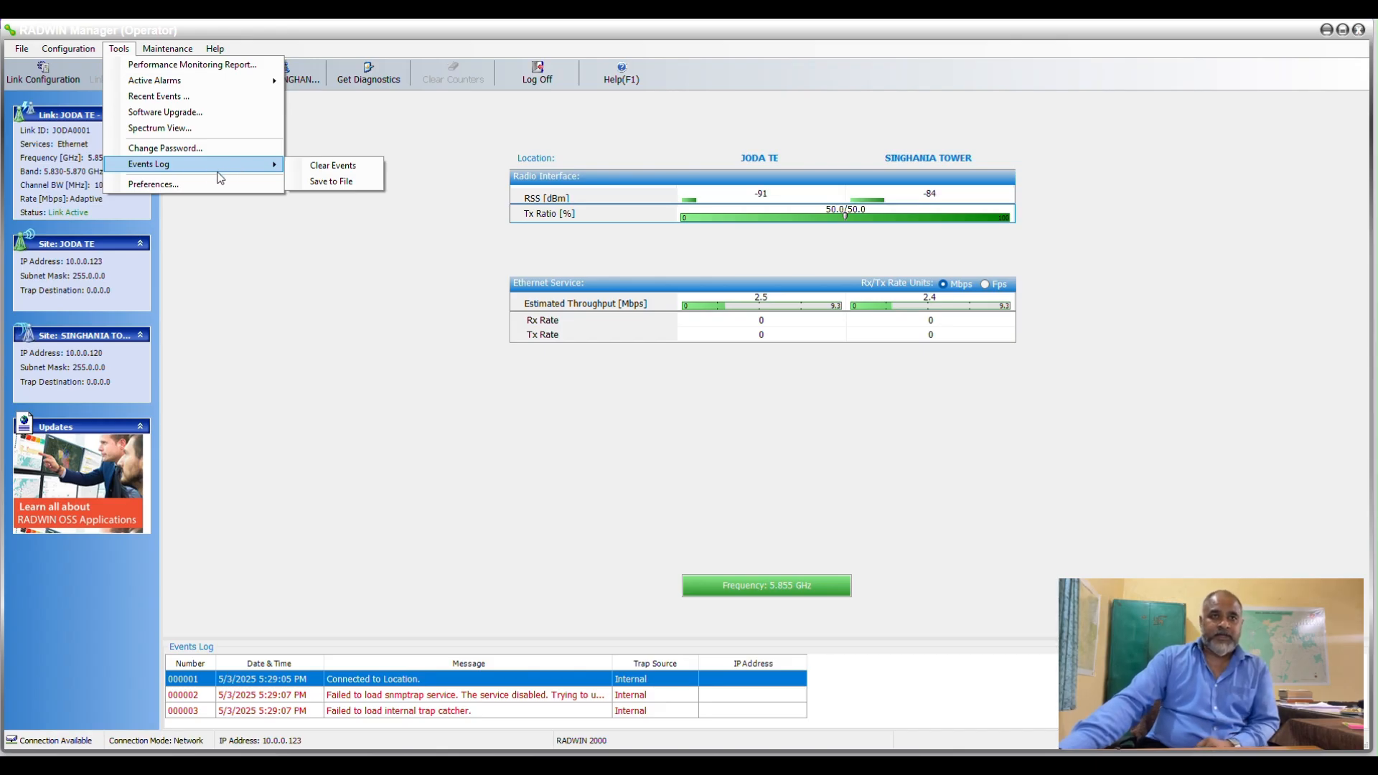
pyautogui.click(269, 260)
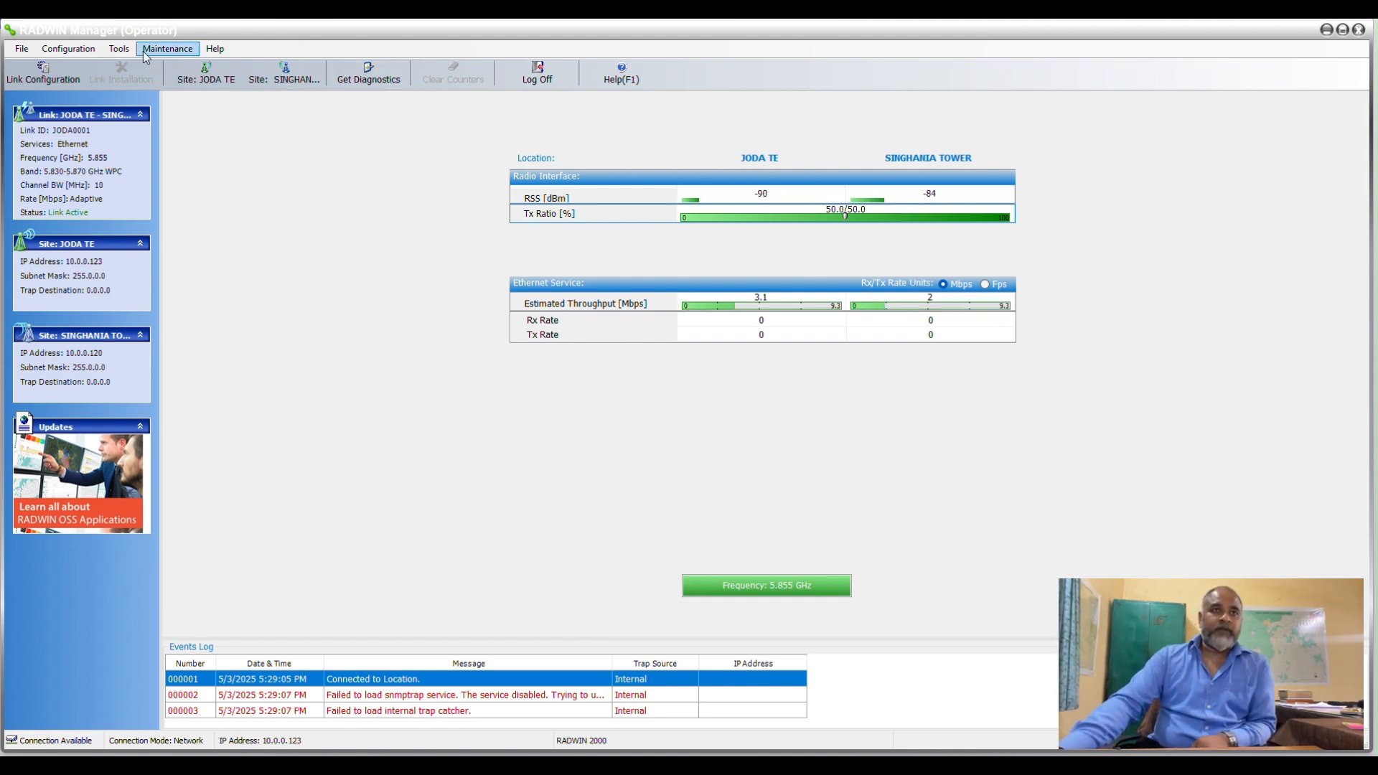
# View the Operations settings in the site configuration of JODA TE, including Restore Defaults, and close the configuration.
pyautogui.click(202, 83)
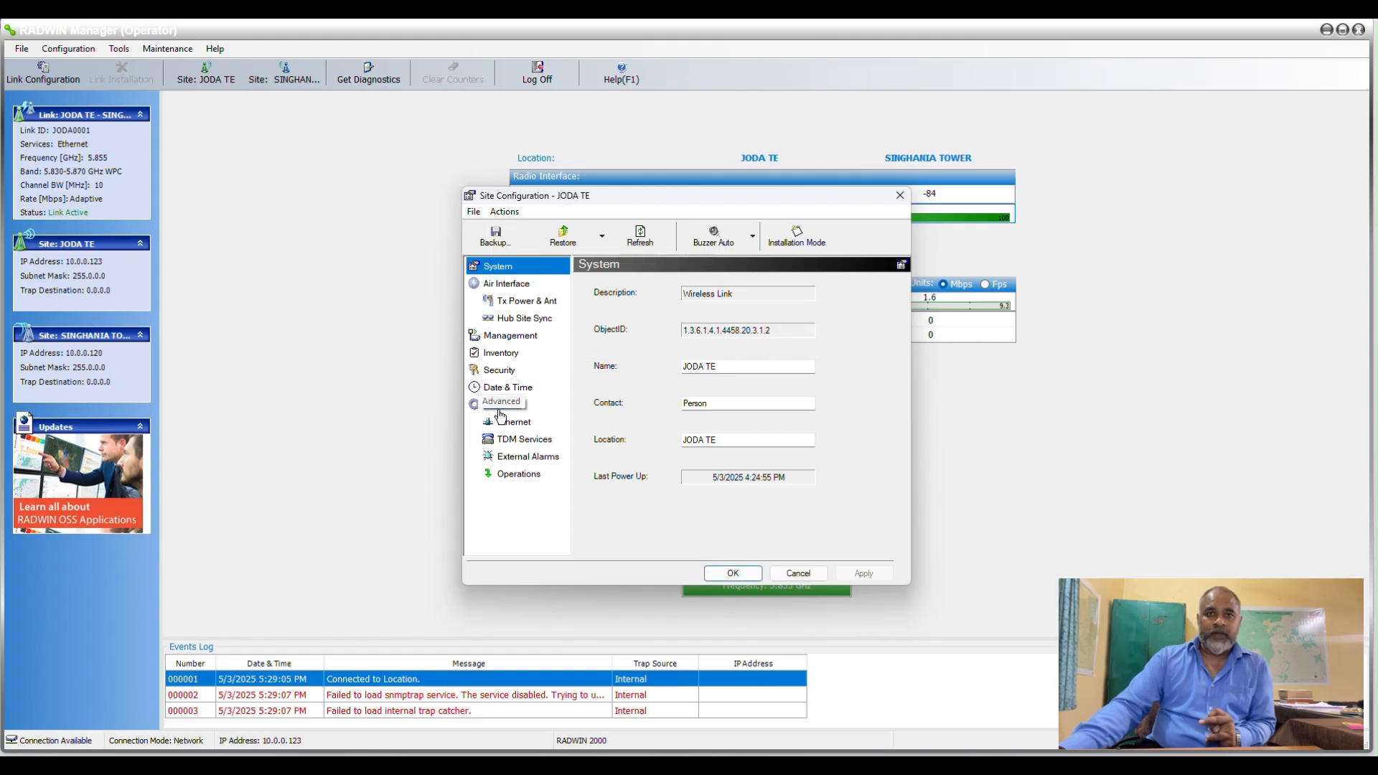
pyautogui.click(521, 476)
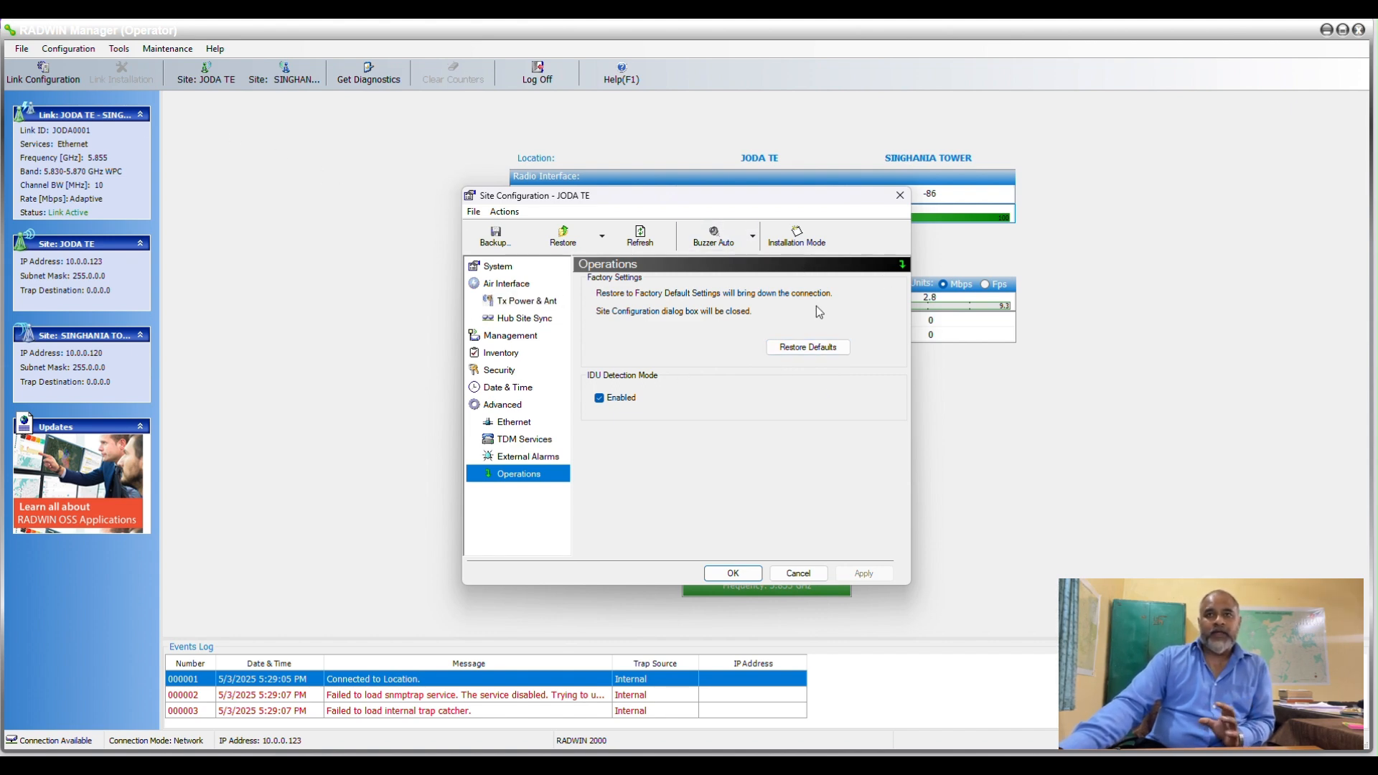
pyautogui.click(900, 195)
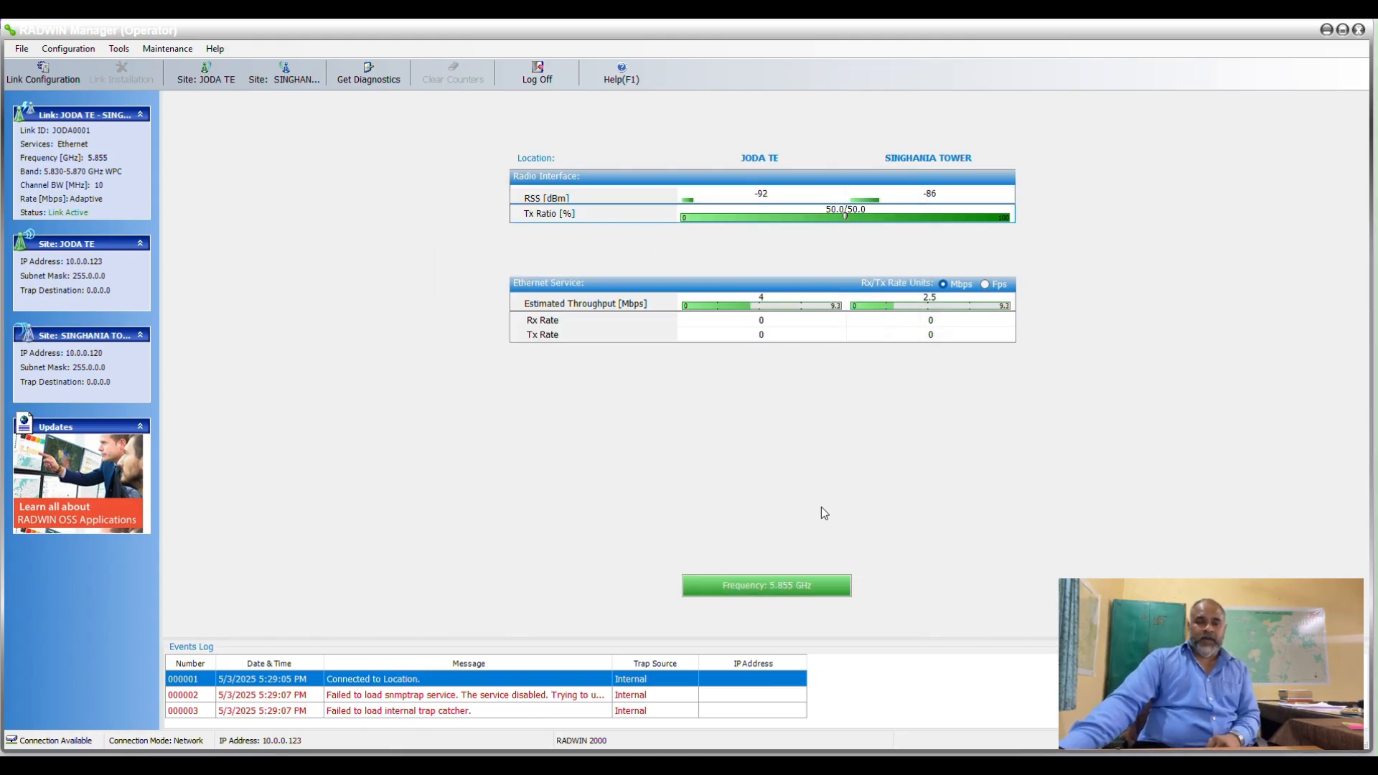